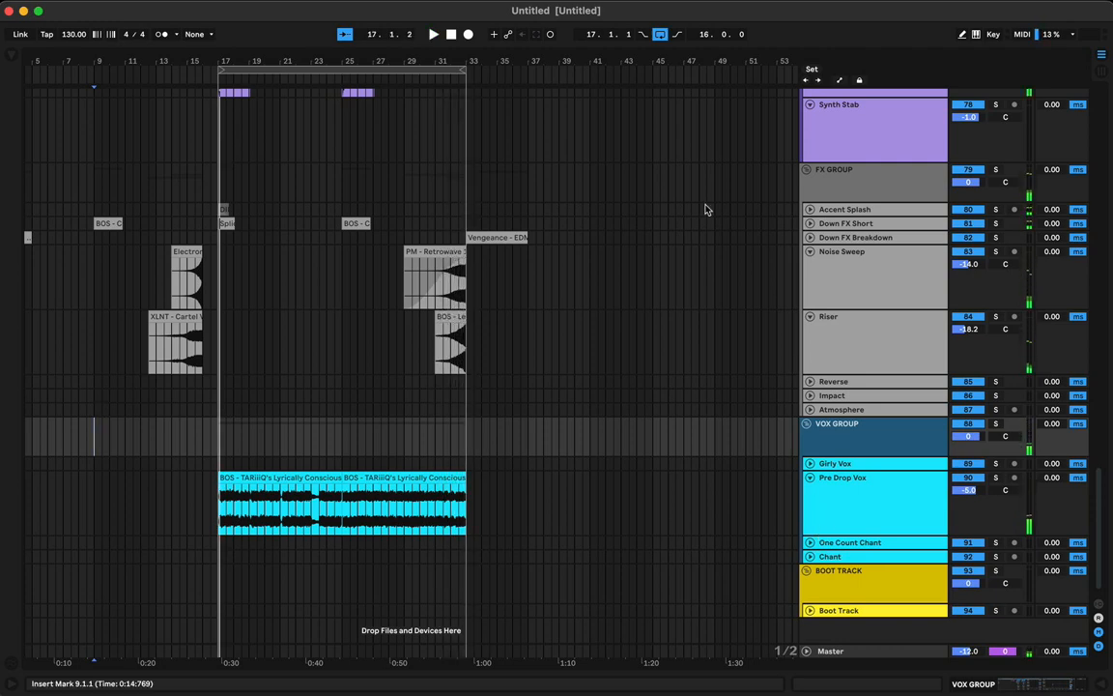
# - Turn off the arrangement loop and duplicate the Pre Drop Vox track twice
pyautogui.click(657, 36)
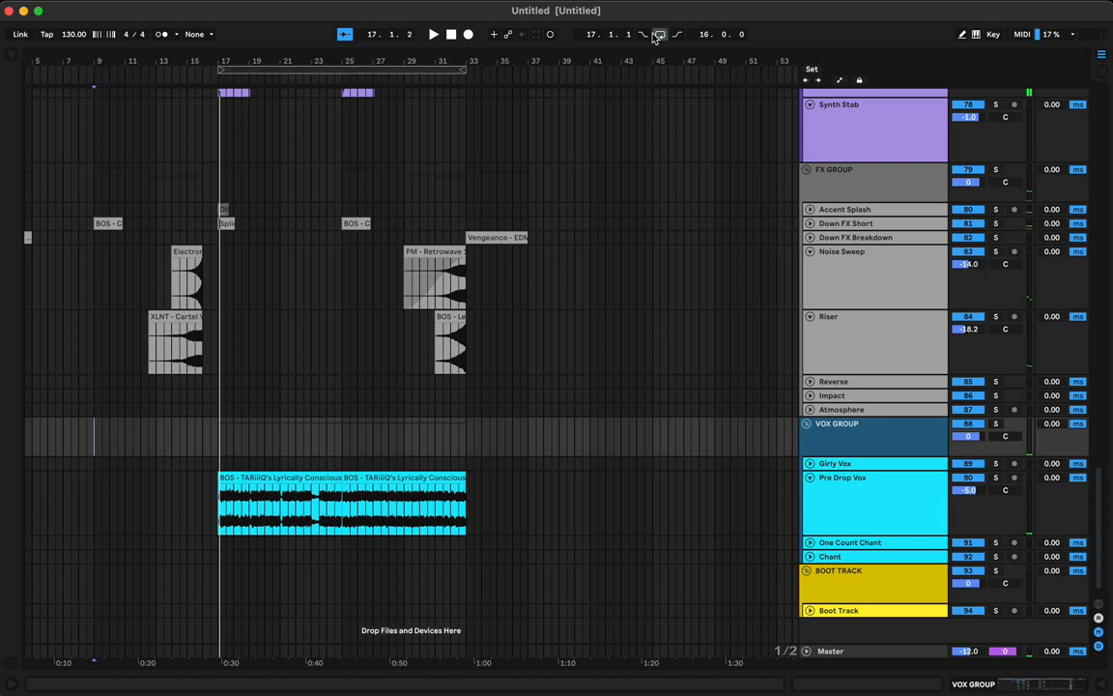
pyautogui.click(841, 515)
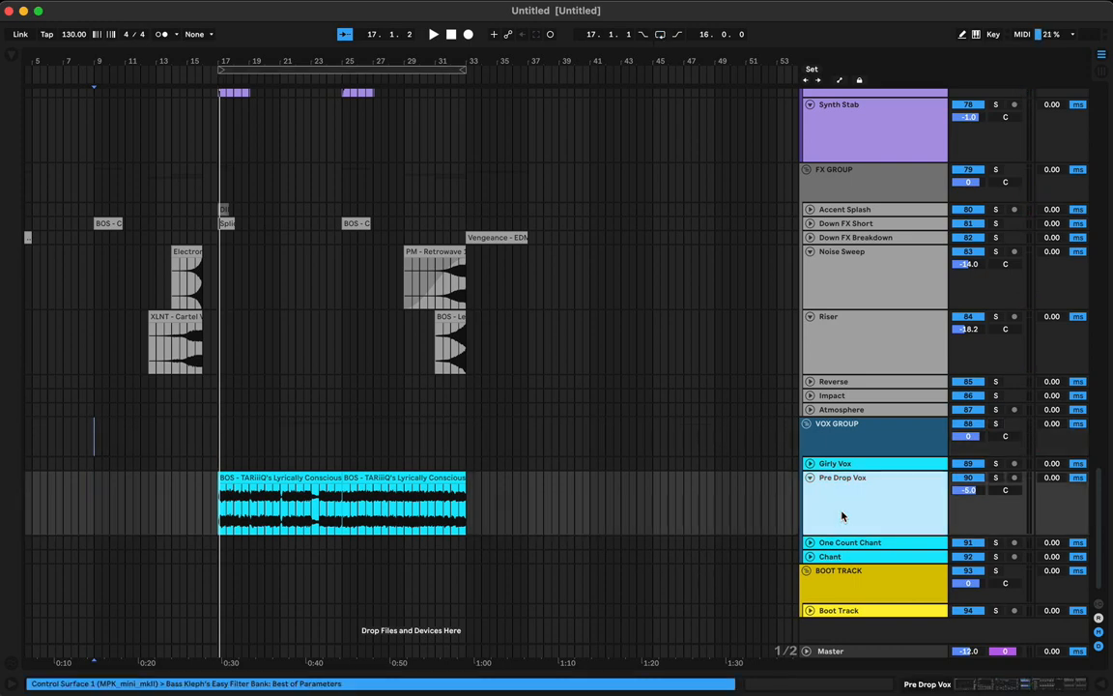
pyautogui.press('super+d')
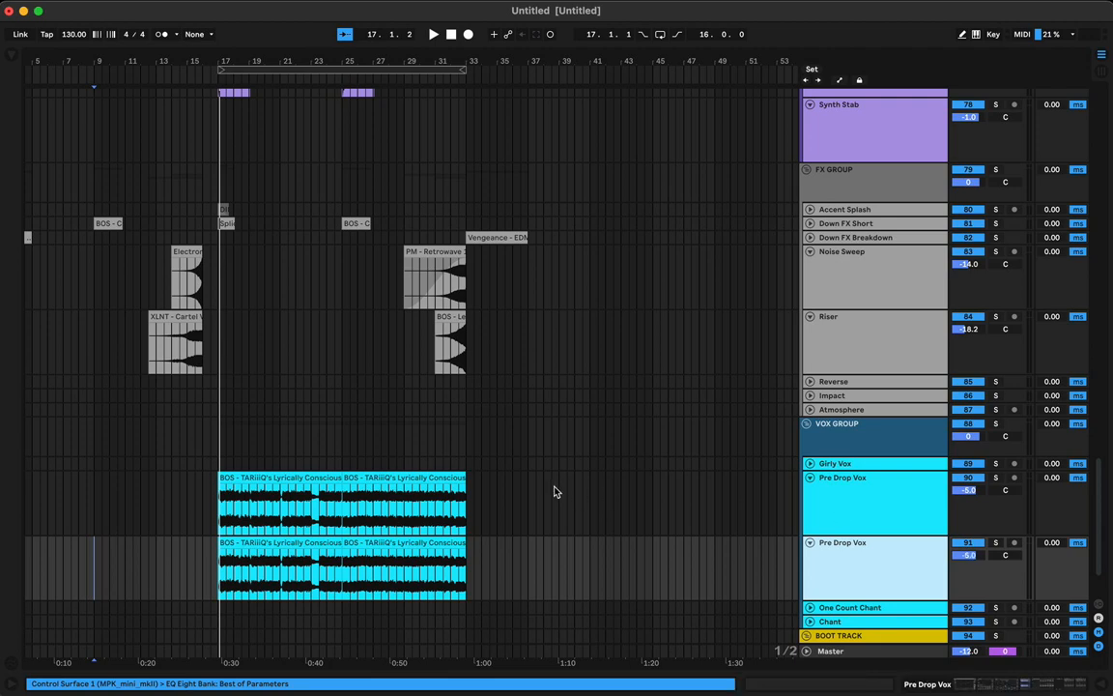
pyautogui.press('super+d')
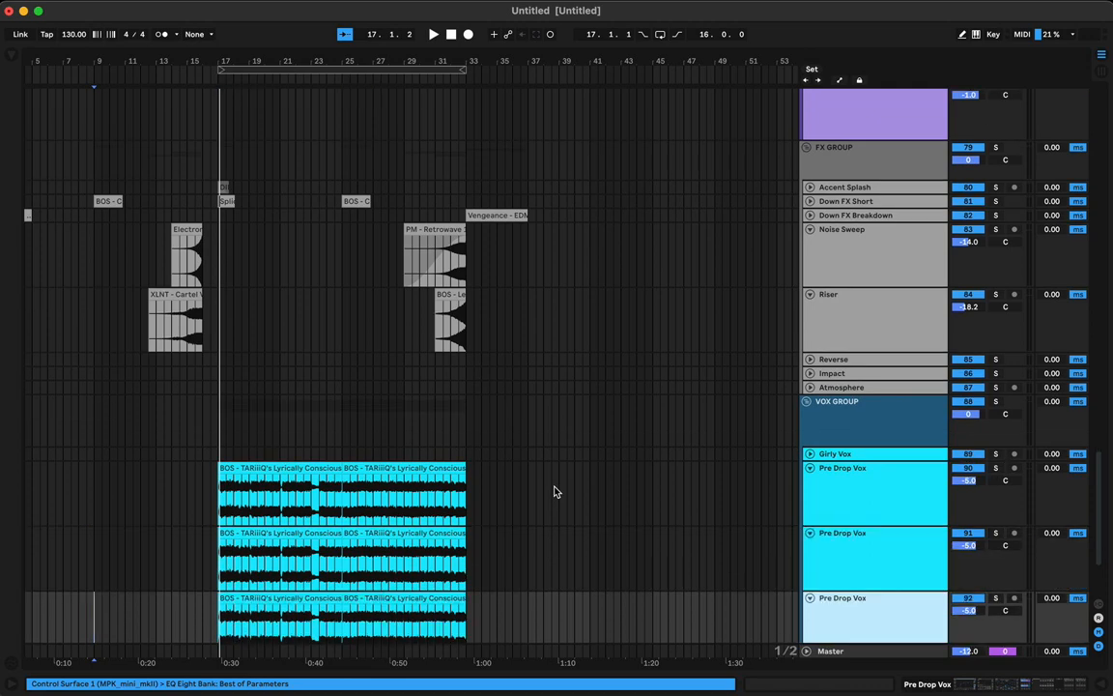
# - Delete the vocal clips from the two duplicated Pre Drop Vox tracks, leaving the original track's clips in place
pyautogui.scroll(-3, 556, 502)
pyautogui.click(534, 477)
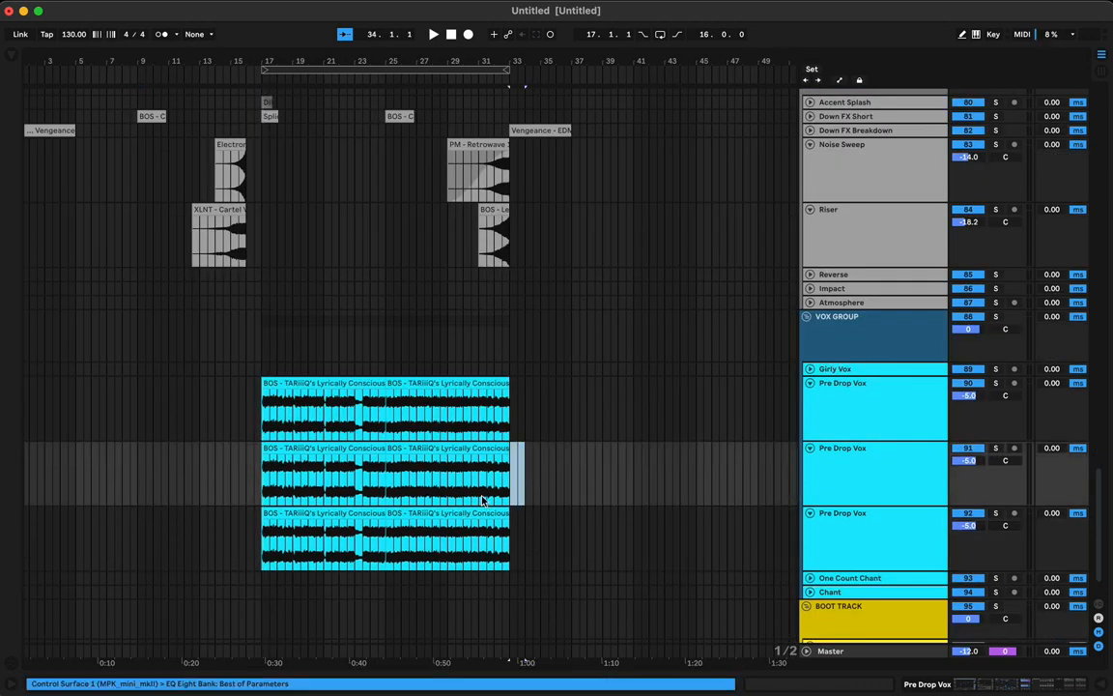
pyautogui.keyDown('shift'); pyautogui.click(199, 529); pyautogui.keyUp('shift')
pyautogui.click(323, 456)
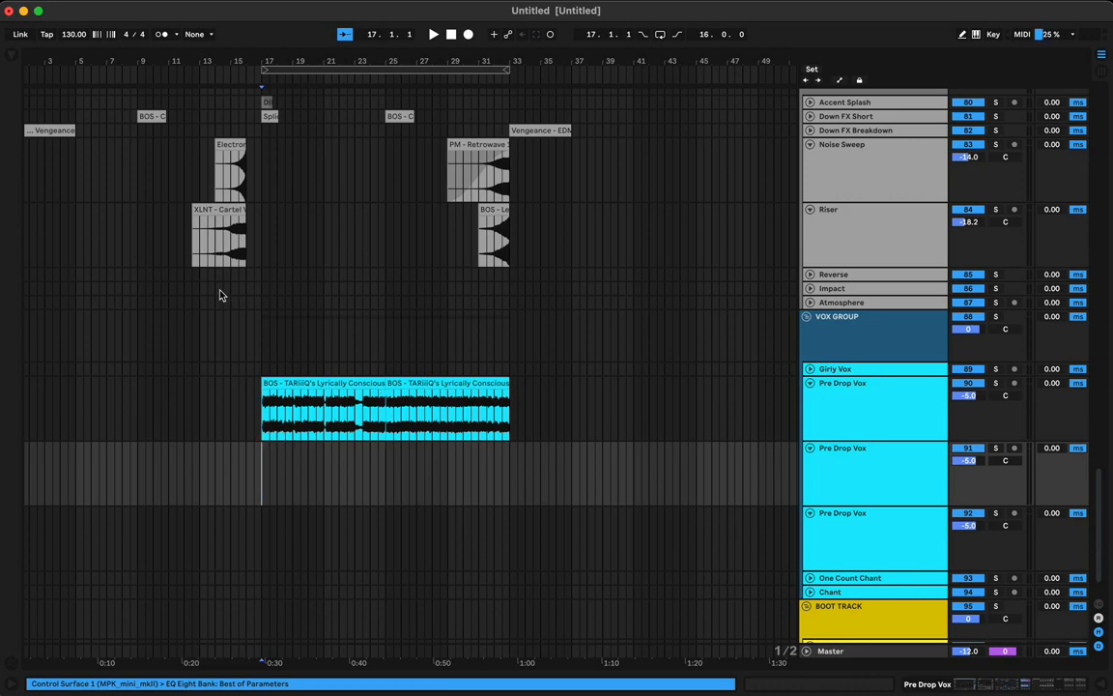
# - Load the Sugar Bytes Effectrix plug-in onto the first duplicate Pre Drop Vox track
pyautogui.click(12, 60)
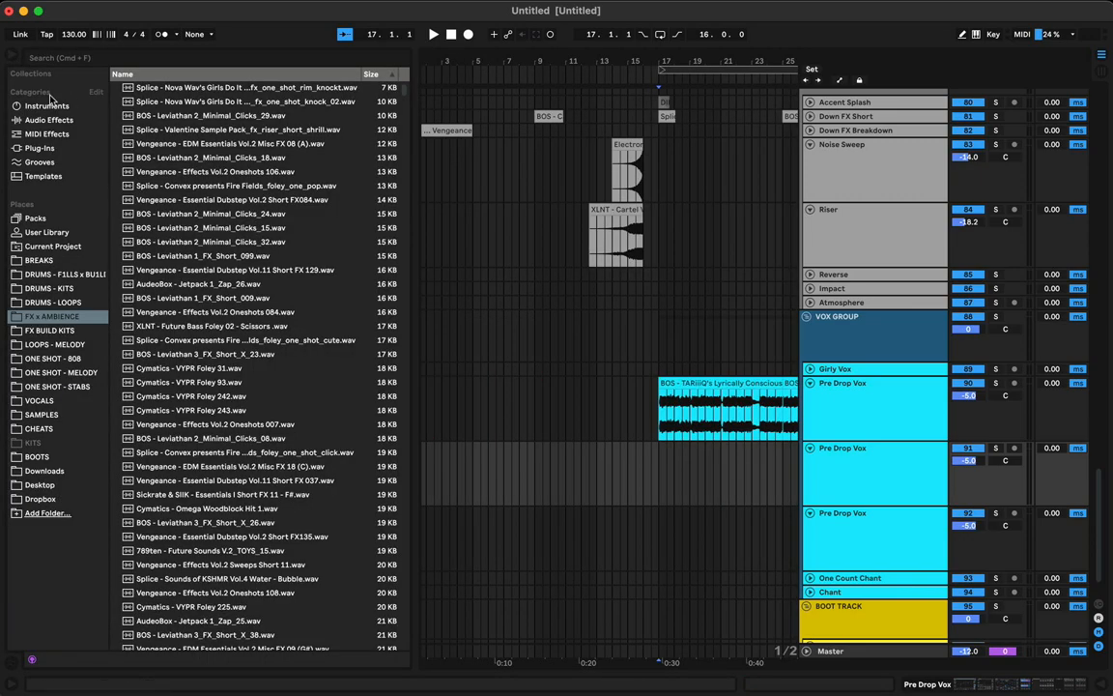
pyautogui.click(43, 276)
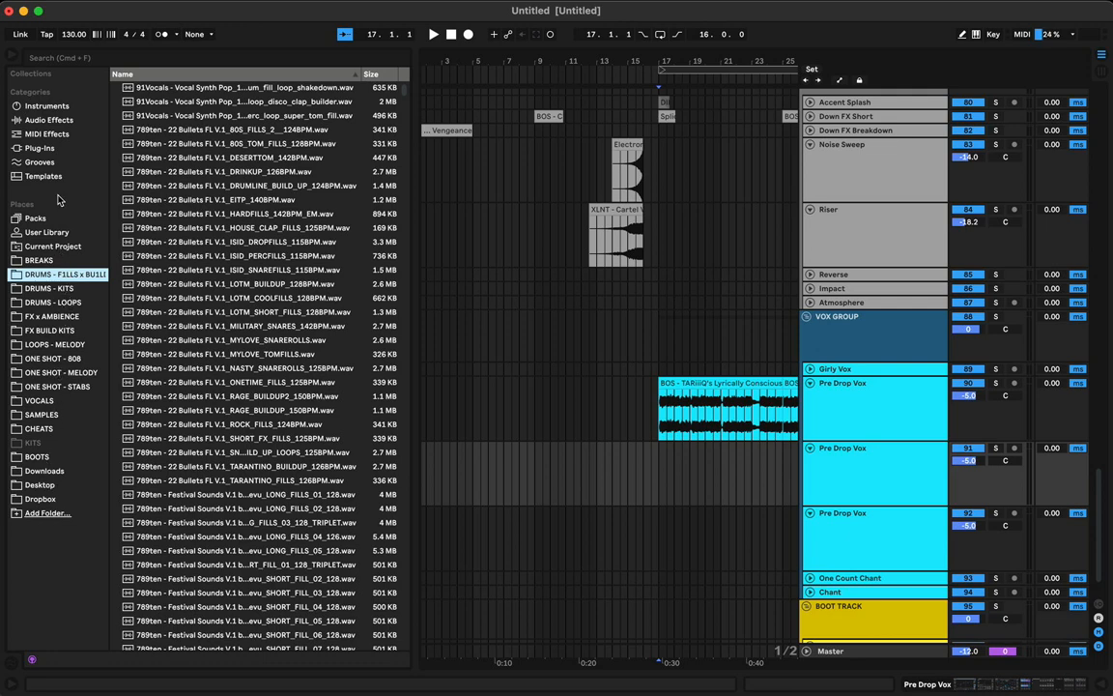
pyautogui.click(52, 134)
pyautogui.click(69, 148)
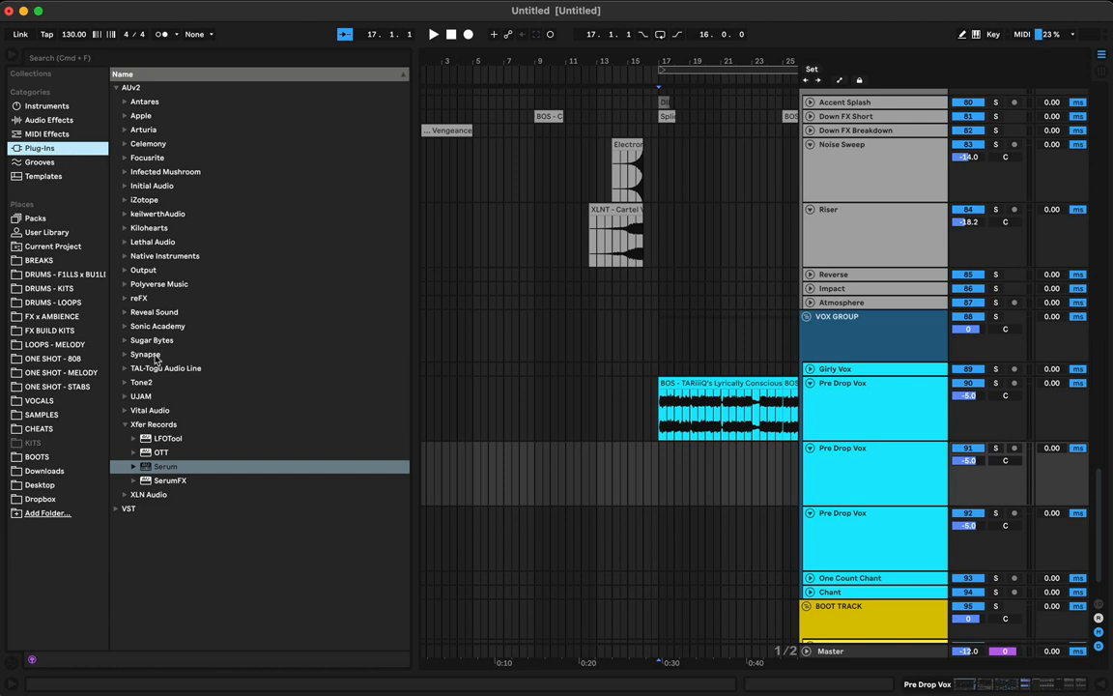
pyautogui.click(146, 354)
pyautogui.doubleClick(153, 340)
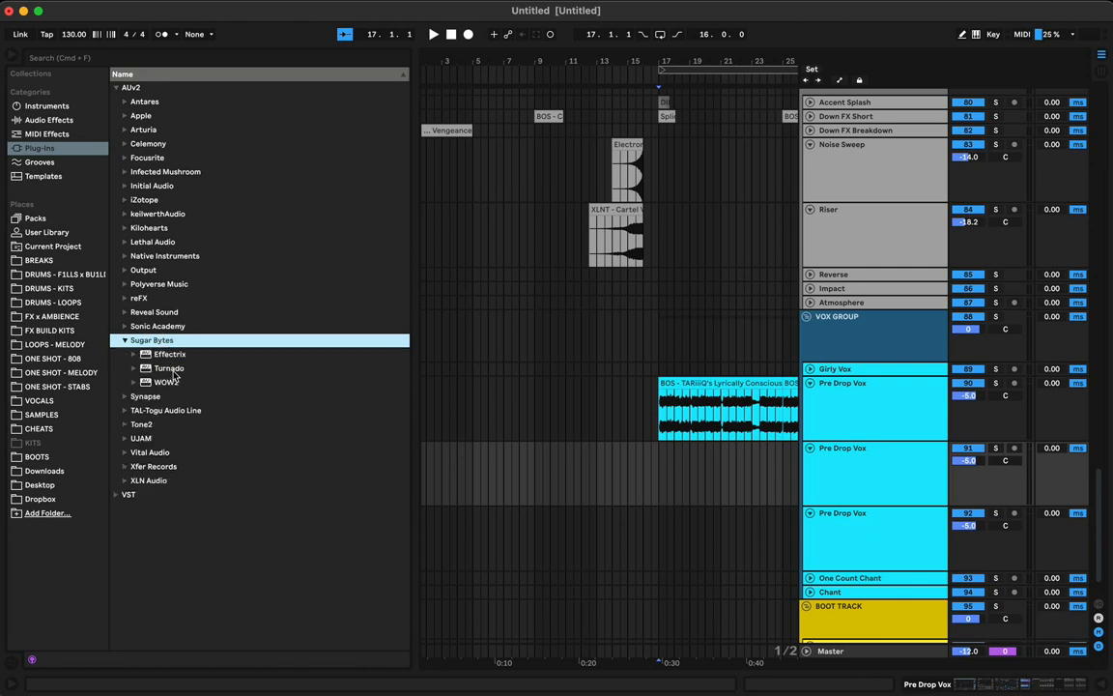
pyautogui.click(173, 355)
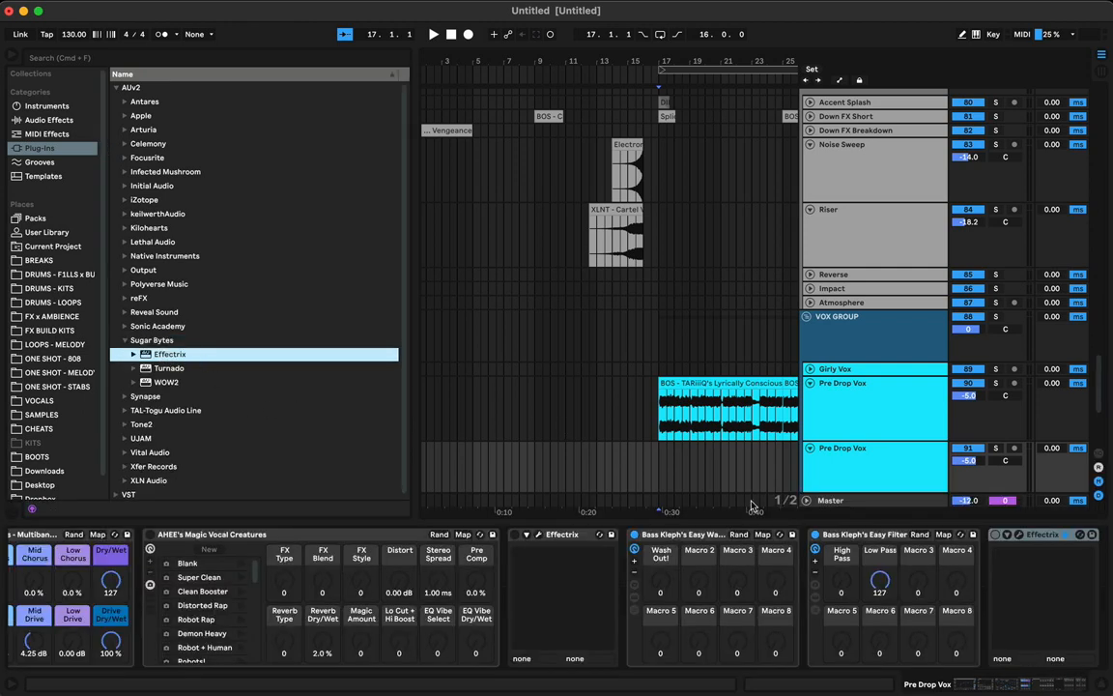
pyautogui.hscroll(2, 688, 457)
pyautogui.scroll(-1, 688, 457)
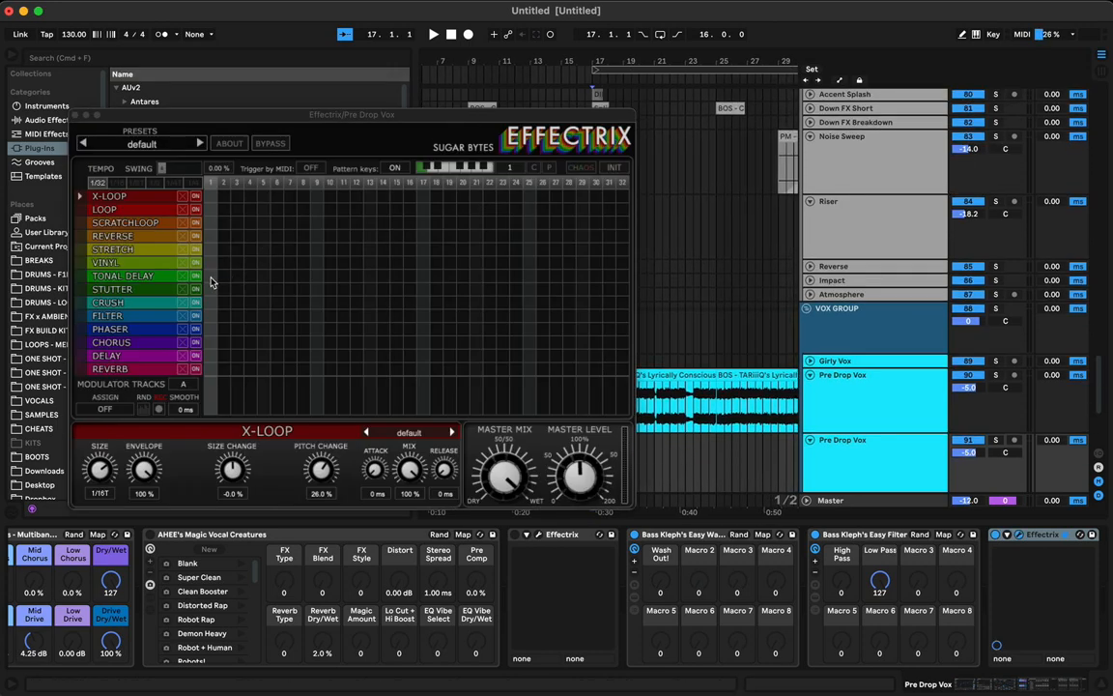
# - Fill Effectrix's Tonal Delay row across all 32 steps, set its tune to E1 and uncover the arrangement
pyautogui.moveTo(211, 281); pyautogui.dragTo(533, 287)
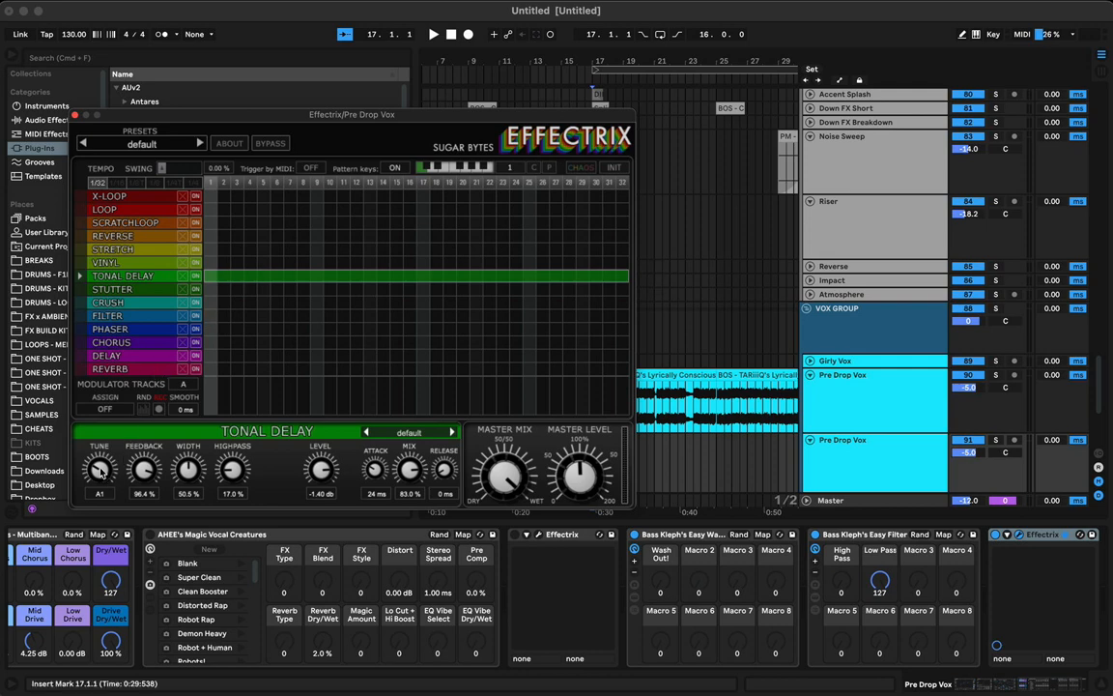
pyautogui.moveTo(100, 472); pyautogui.dragTo(101, 483)
pyautogui.moveTo(466, 122); pyautogui.dragTo(360, 414)
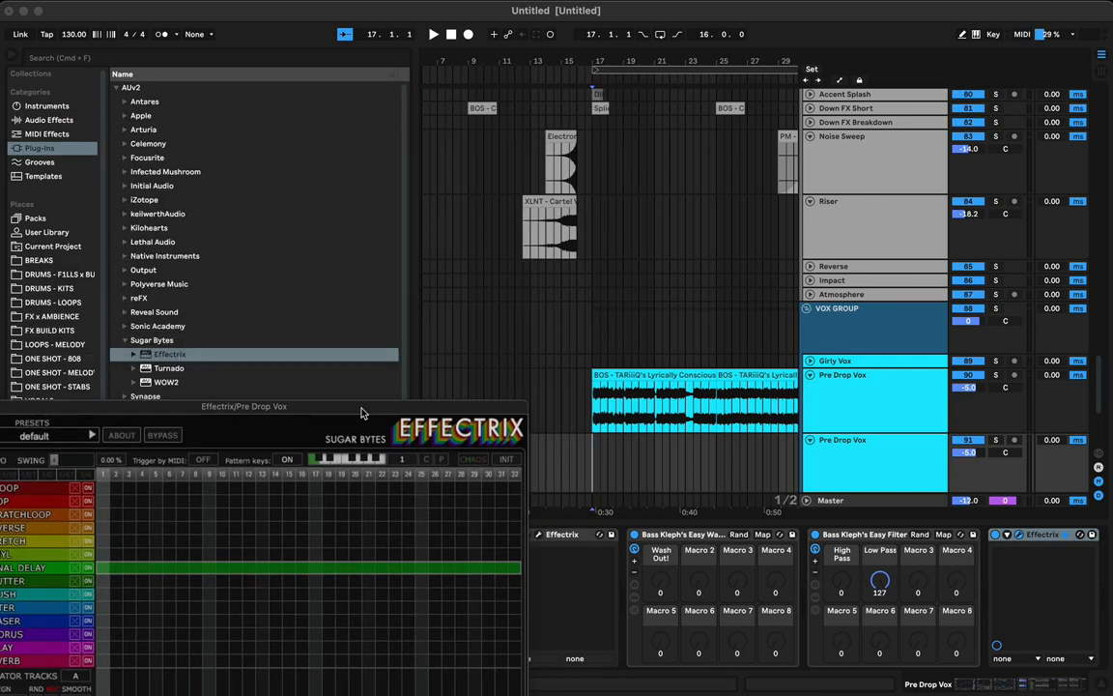
# - Play the vocal from bar 17 and move its closing phrase, 23.3.1 to 25.1.1, down to the Effectrix track
pyautogui.click(630, 376)
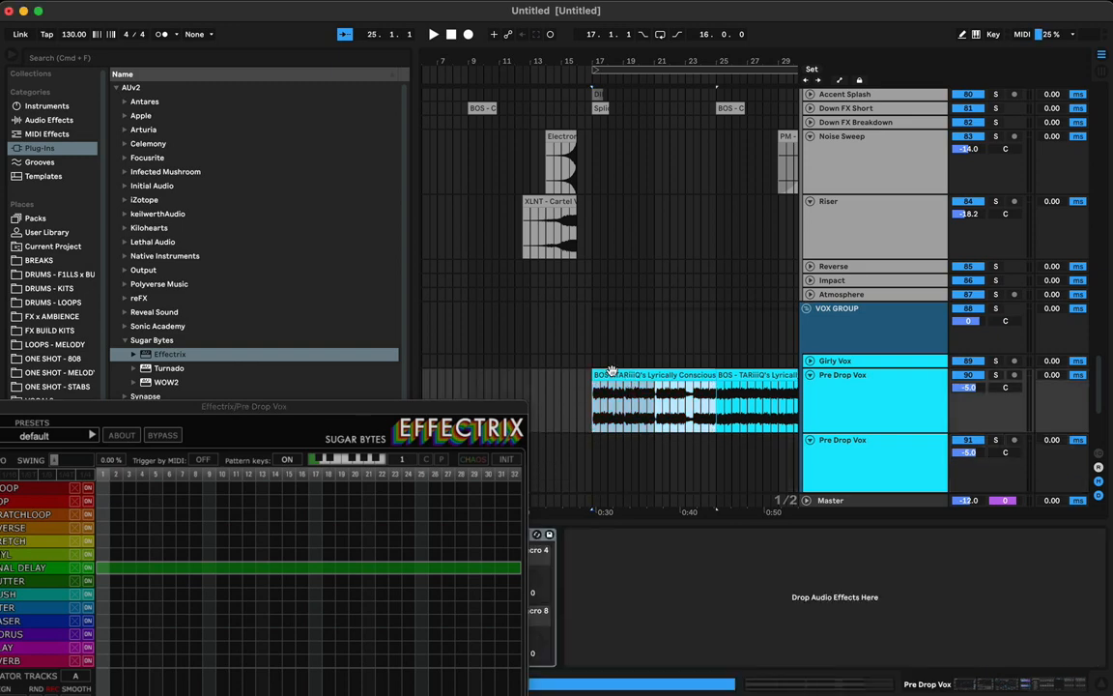
pyautogui.press('space')
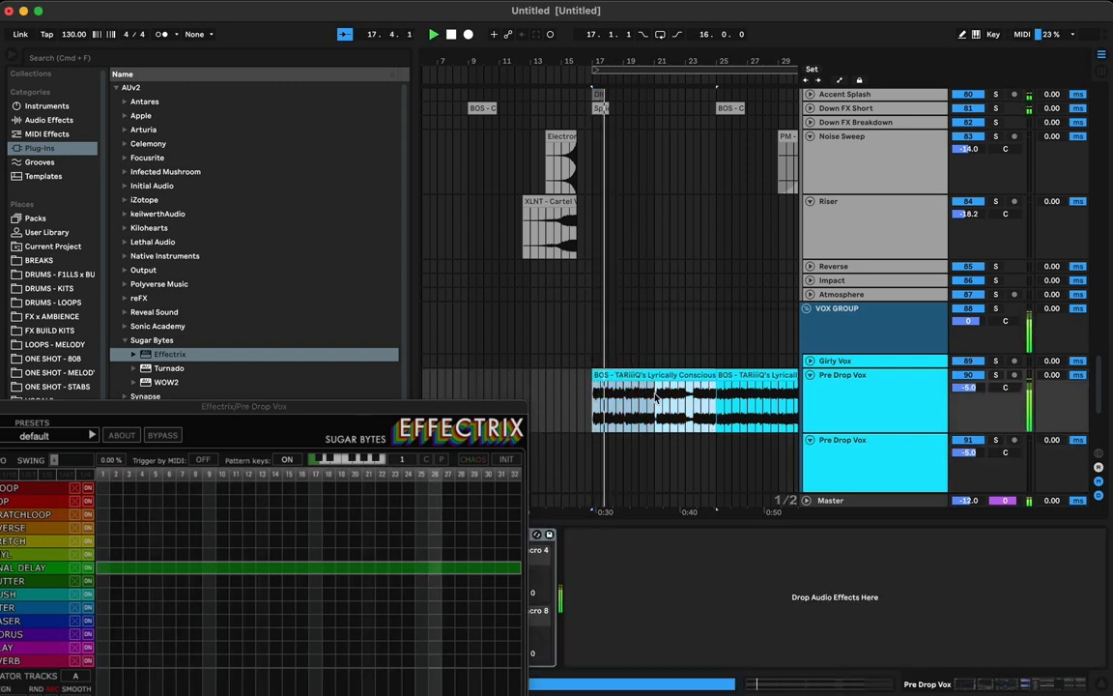
pyautogui.hscroll(2, 666, 429)
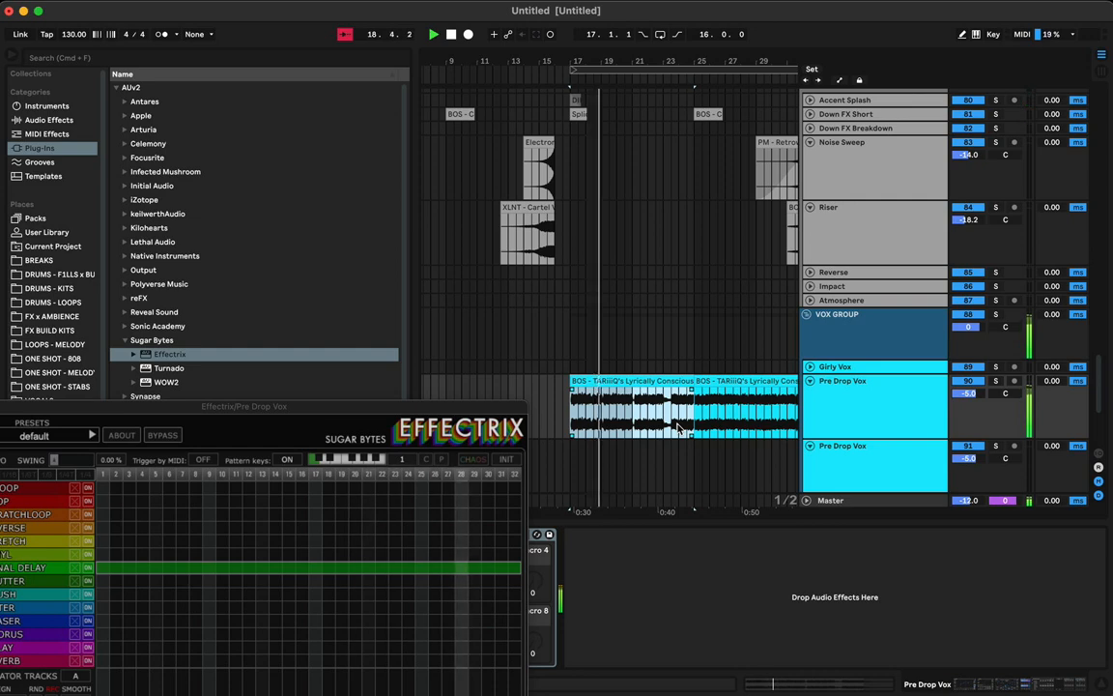
pyautogui.scroll(-3, 671, 410)
pyautogui.click(666, 401)
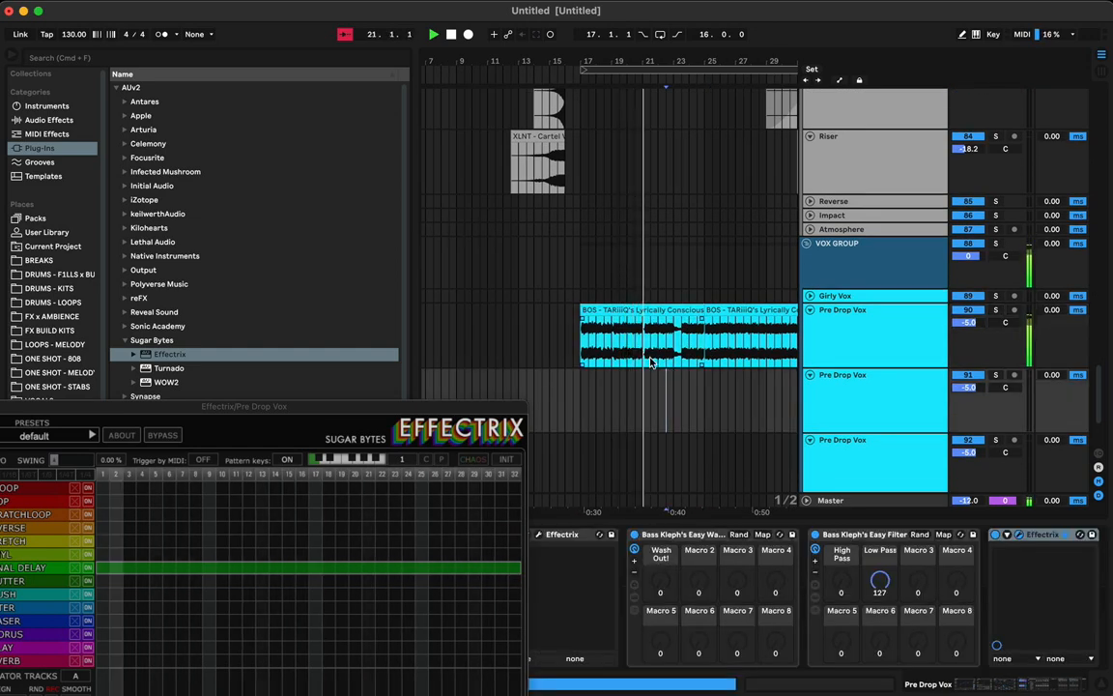
pyautogui.moveTo(681, 344); pyautogui.dragTo(690, 376)
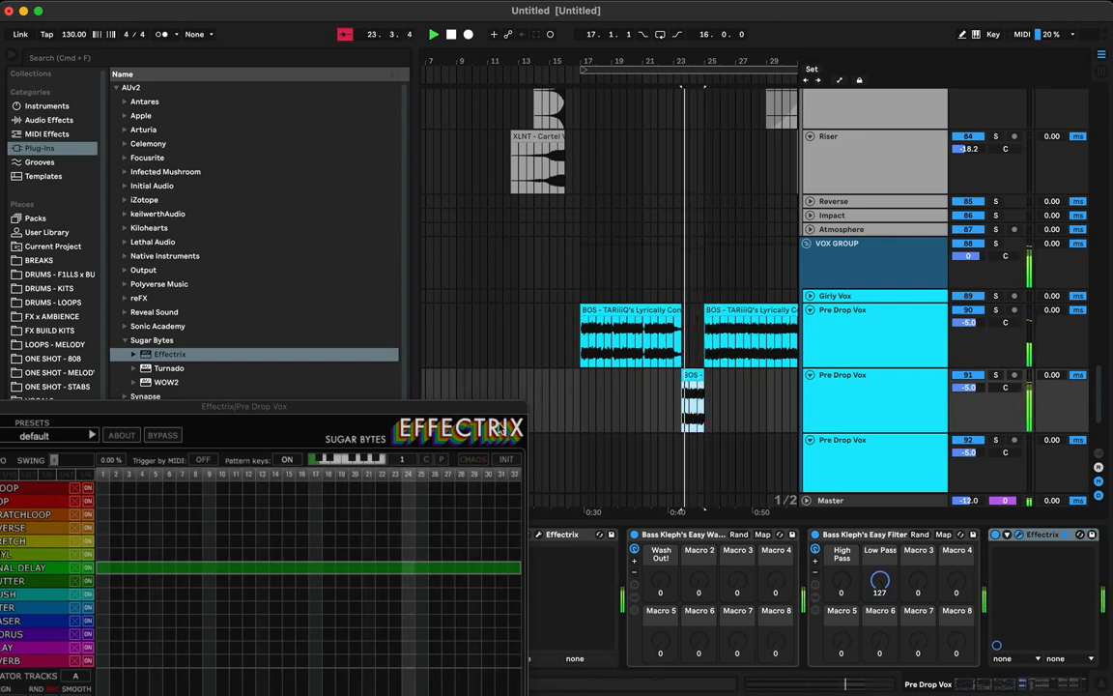
# - Copy the moved phrase back into the gap on the original Pre Drop Vox track and replay from bar 17
pyautogui.moveTo(397, 408); pyautogui.dragTo(399, 343)
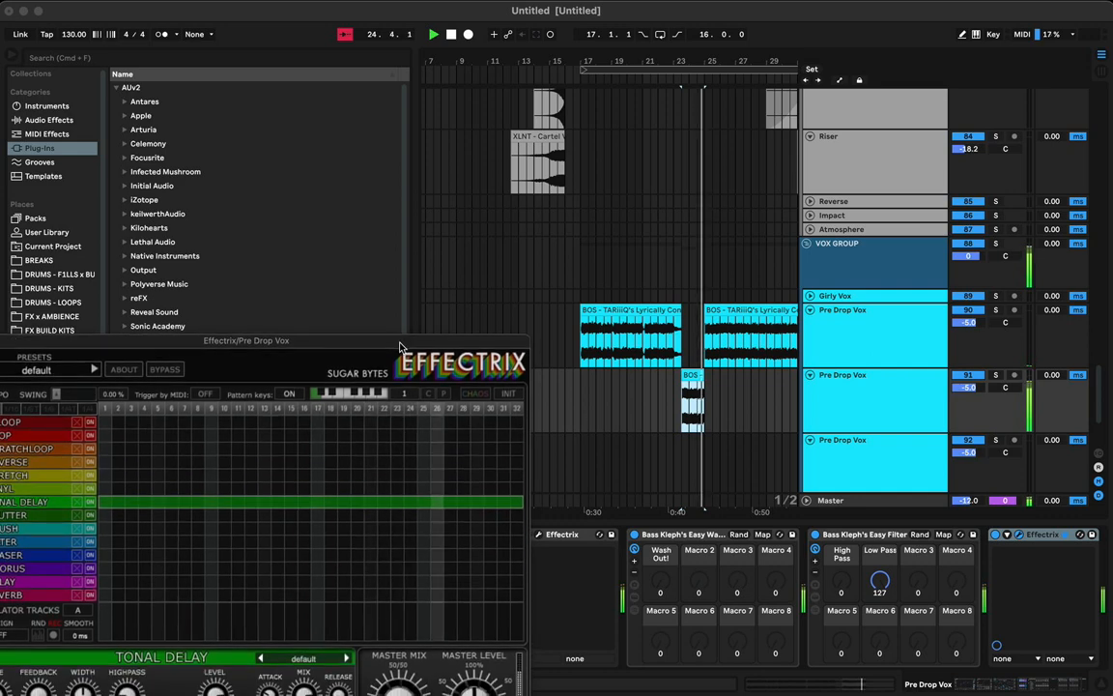
pyautogui.moveTo(692, 376); pyautogui.dragTo(697, 351)
pyautogui.click(578, 405)
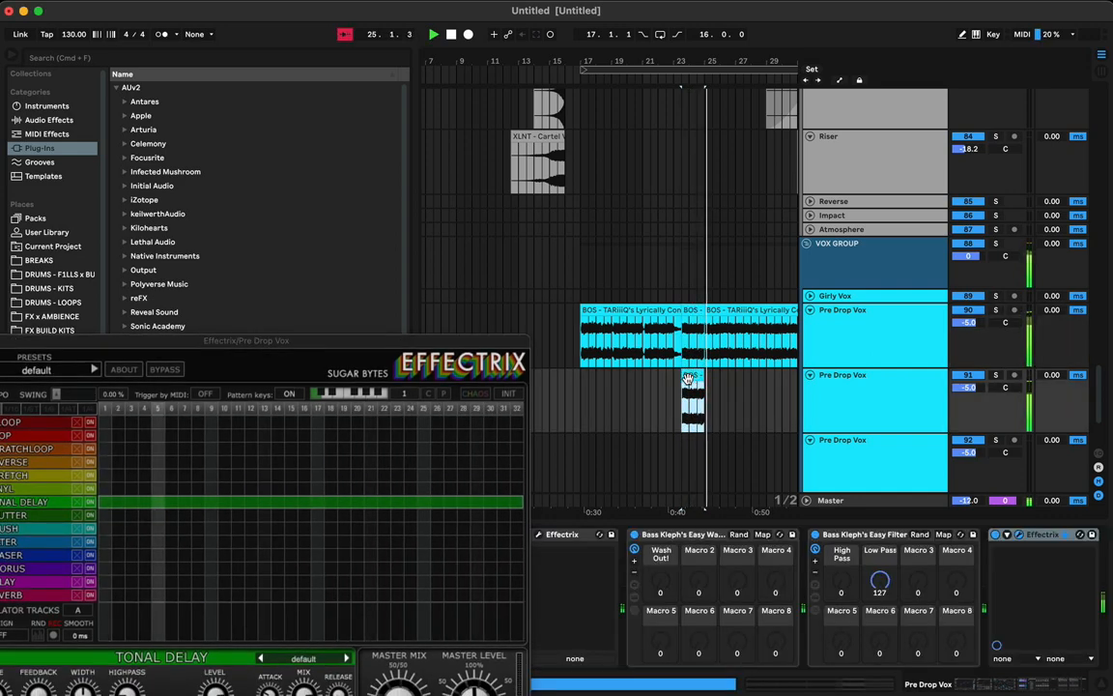
pyautogui.press('space')
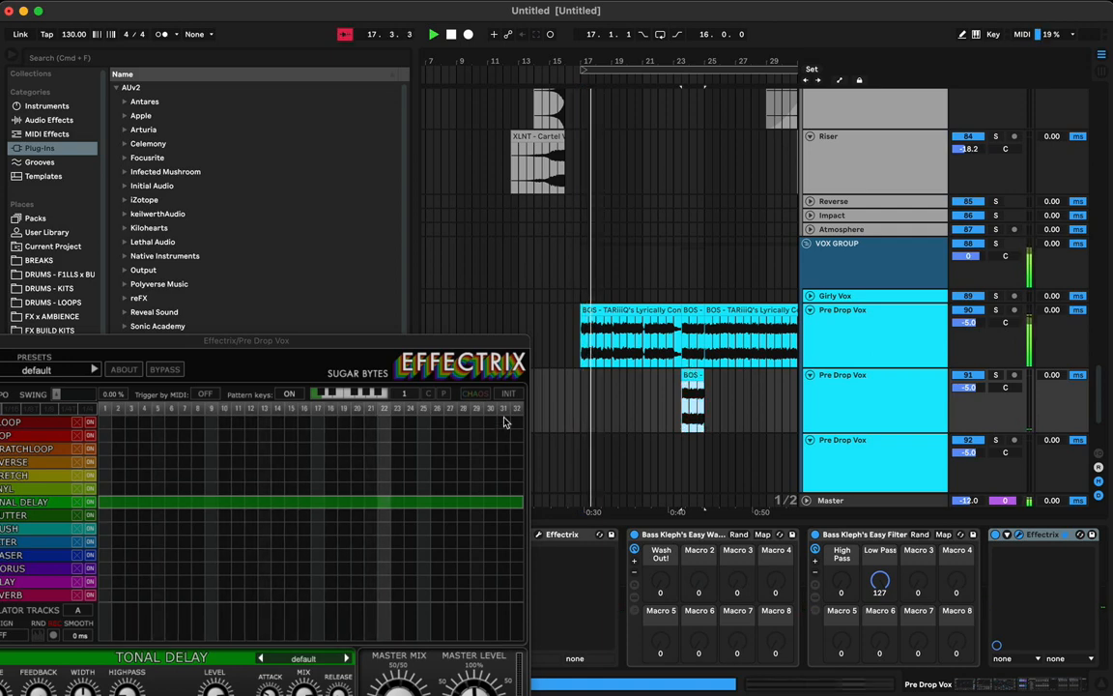
# - Set the gain of the phrase clip on the original Pre Drop Vox track to -2.60 dB and replay it
pyautogui.moveTo(469, 343); pyautogui.dragTo(548, 174)
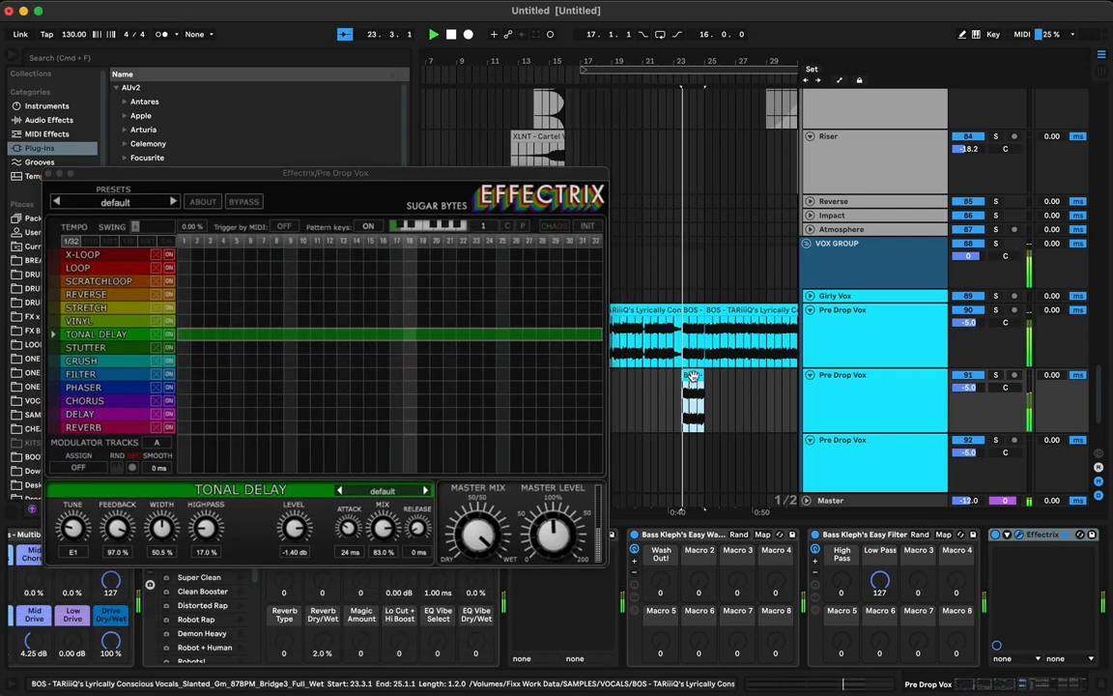
pyautogui.hscroll(-10, 449, 626)
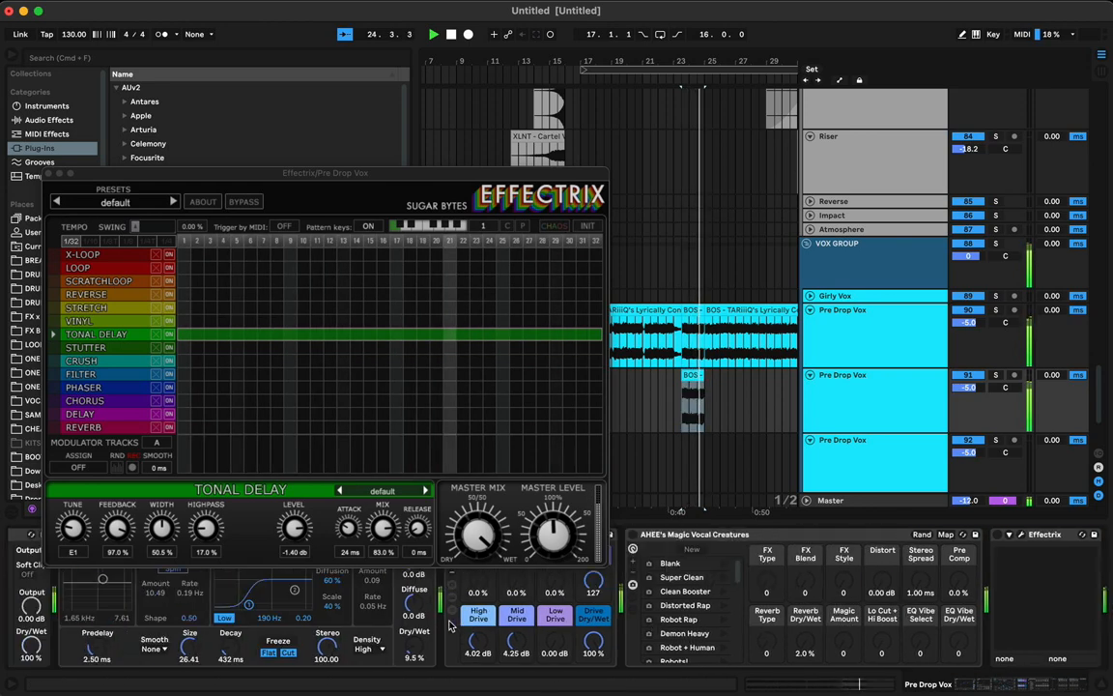
pyautogui.hscroll(-6, 449, 626)
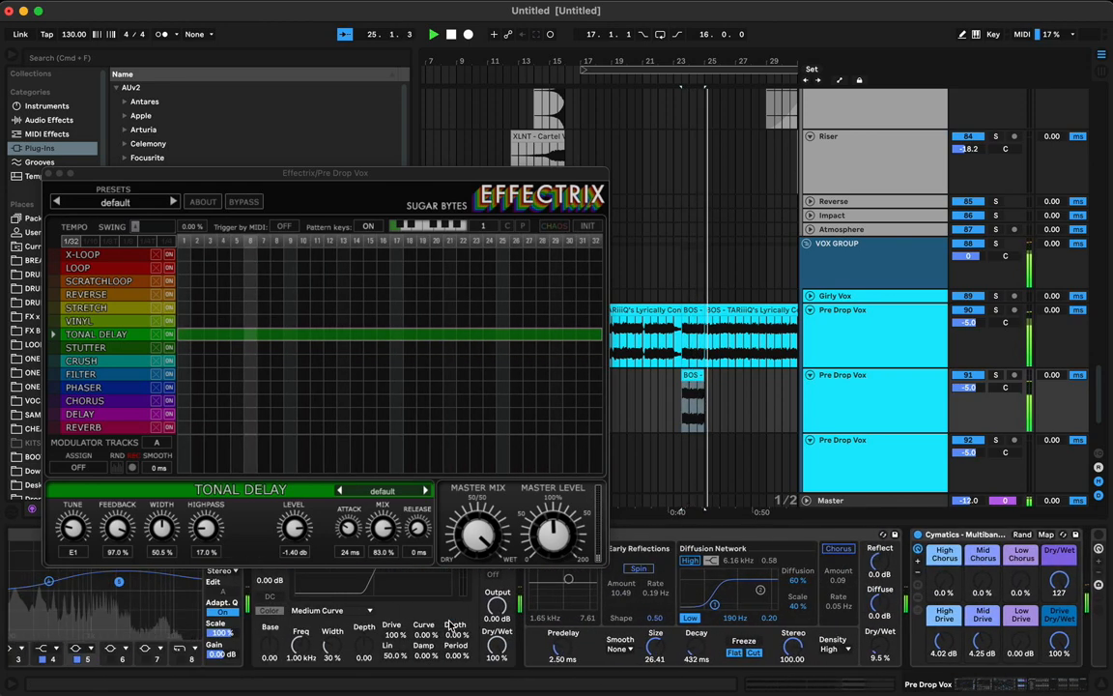
pyautogui.doubleClick(692, 311)
pyautogui.moveTo(478, 173); pyautogui.dragTo(799, 399)
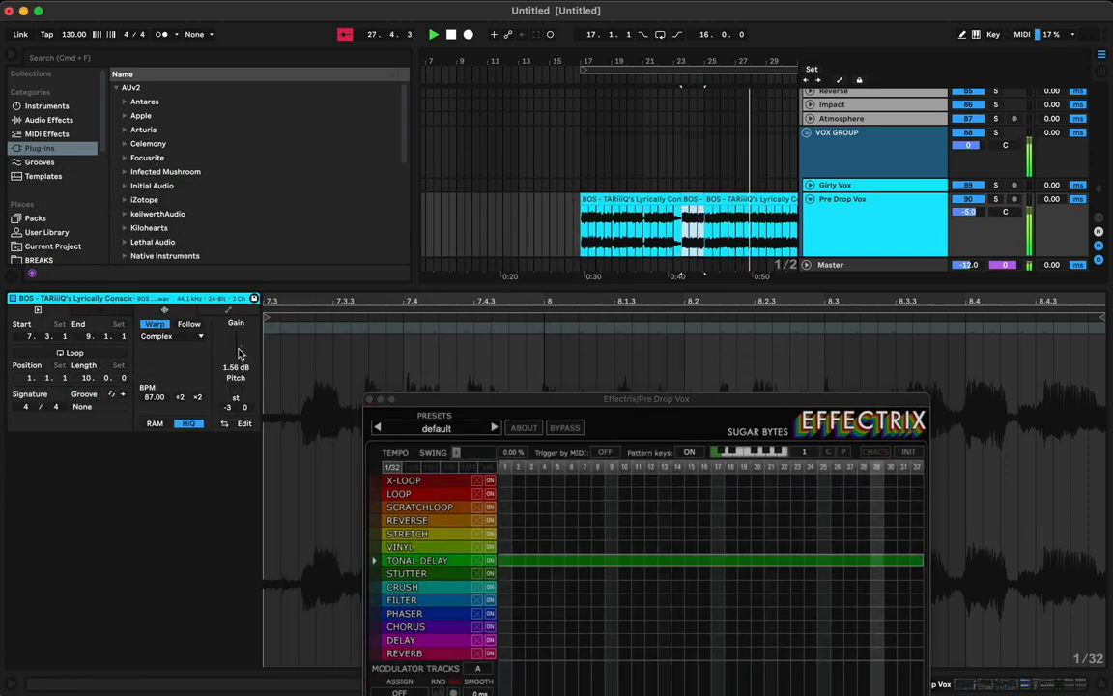
pyautogui.moveTo(241, 346); pyautogui.dragTo(241, 351)
pyautogui.press('space')
pyautogui.press('space')
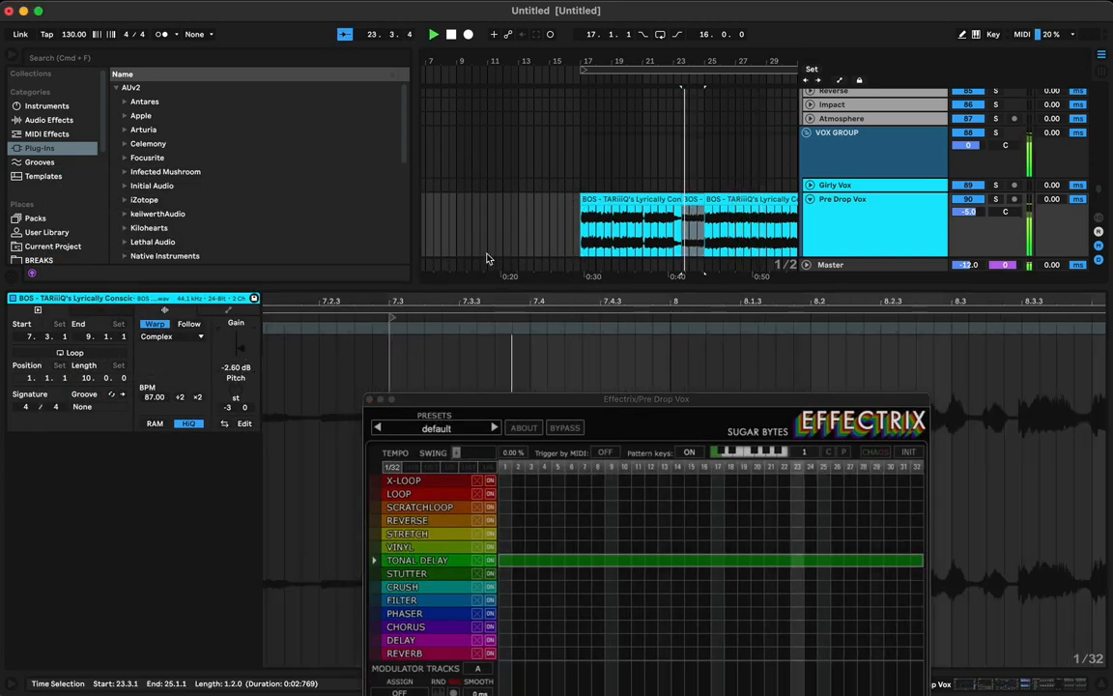
# - Audition the phrase clip on the Effectrix track and loop playback over it, from 23.3.1 with a length of 1.2.0
pyautogui.scroll(-3, 718, 187)
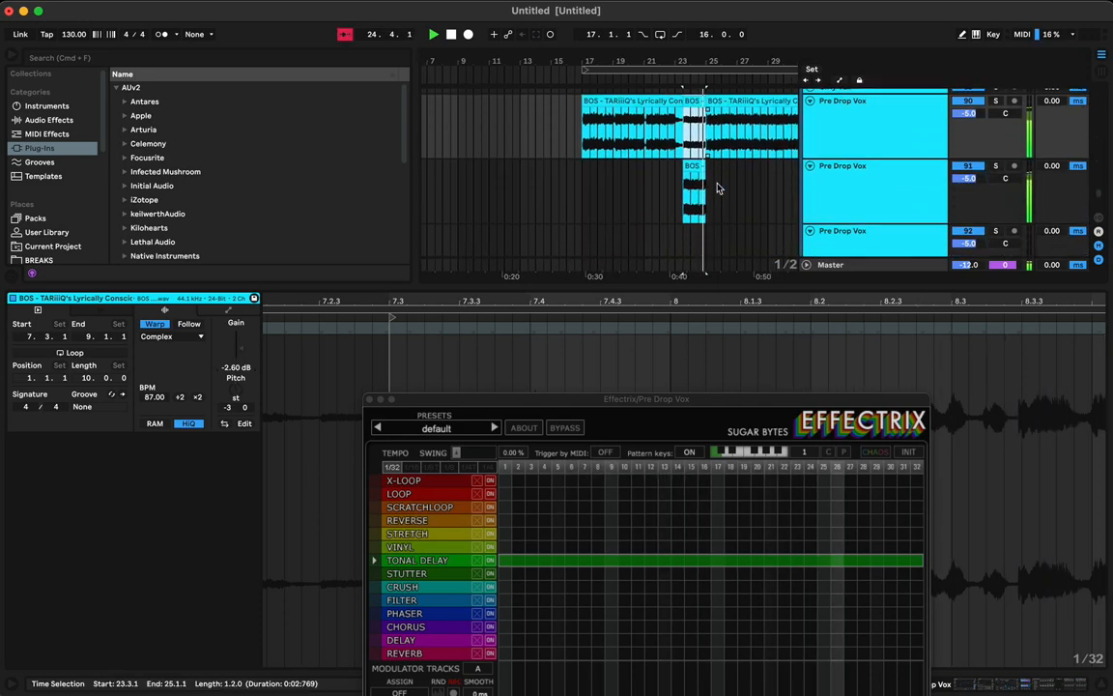
pyautogui.click(686, 166)
pyautogui.press('space')
pyautogui.press('space')
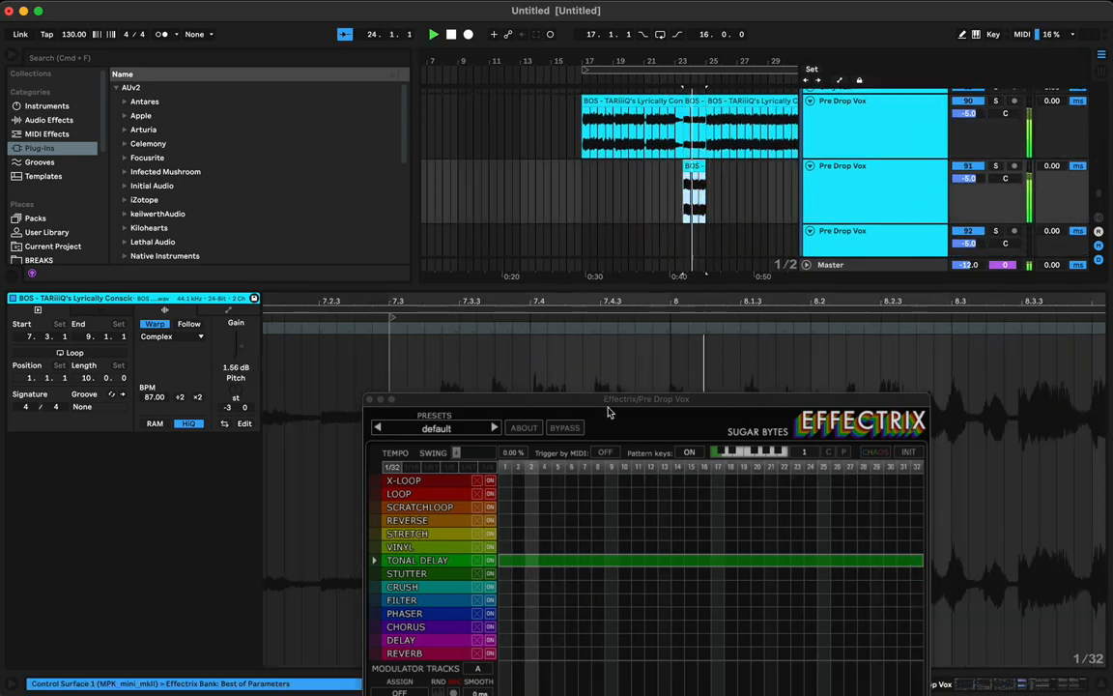
pyautogui.click(618, 401)
pyautogui.moveTo(618, 404); pyautogui.dragTo(521, 301)
pyautogui.click(696, 168)
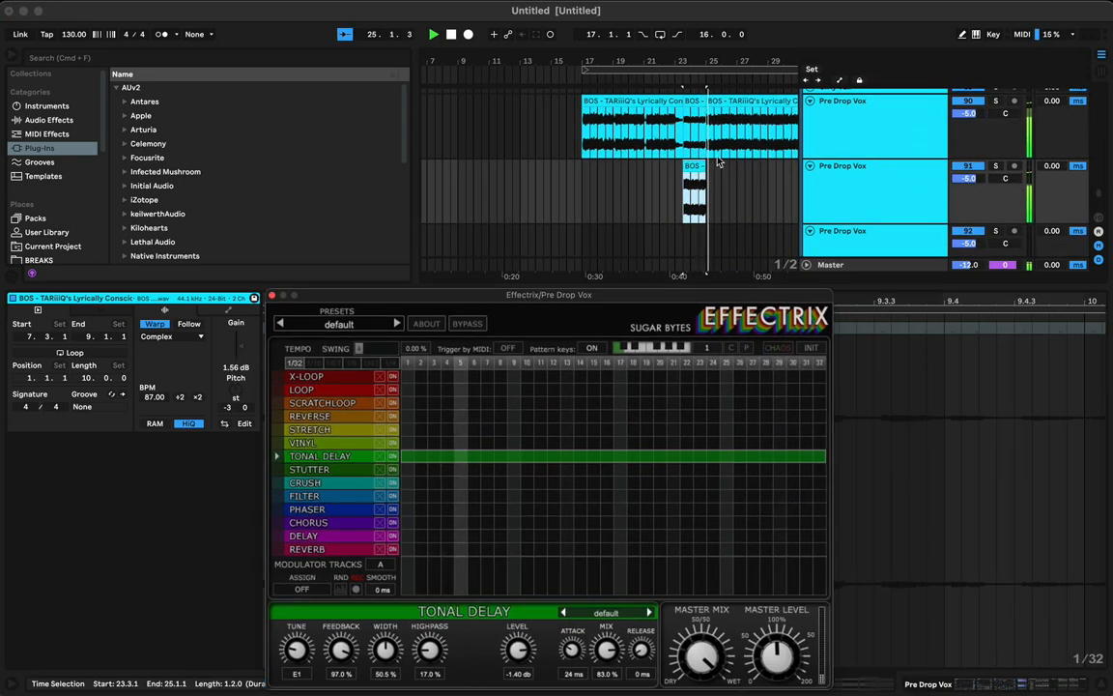
pyautogui.press('space')
pyautogui.press('space')
pyautogui.press('super+l')
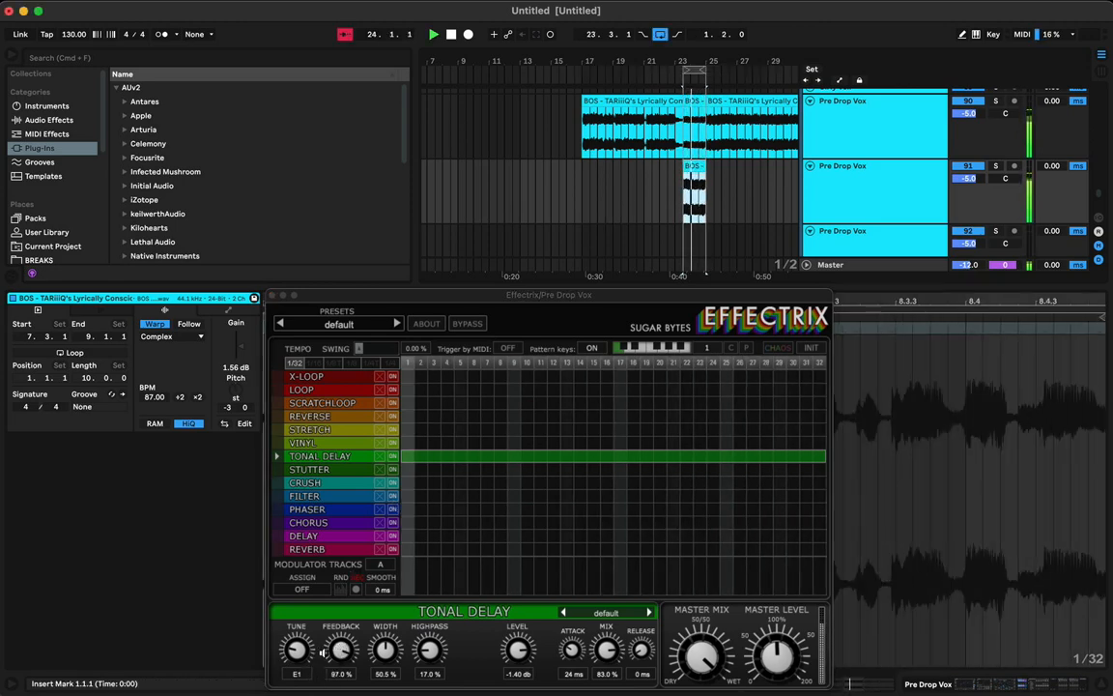
# - Set the Tonal Delay feedback to 98.2% and its mix to 87.5% while the phrase loops
pyautogui.click(343, 650)
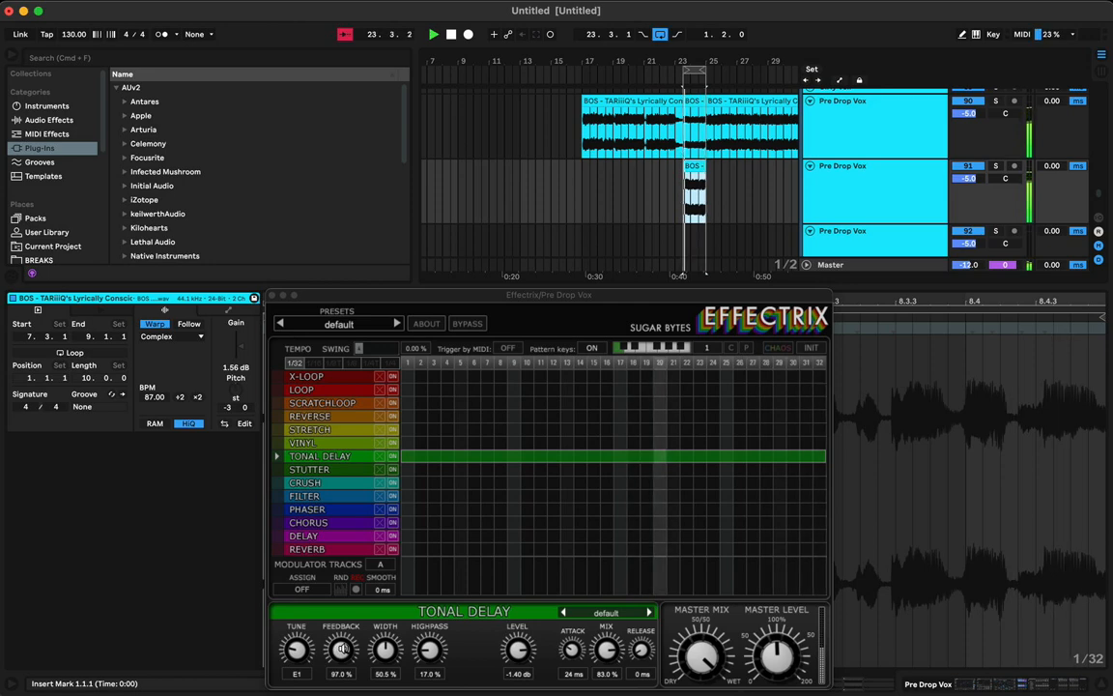
pyautogui.moveTo(342, 649); pyautogui.dragTo(343, 645)
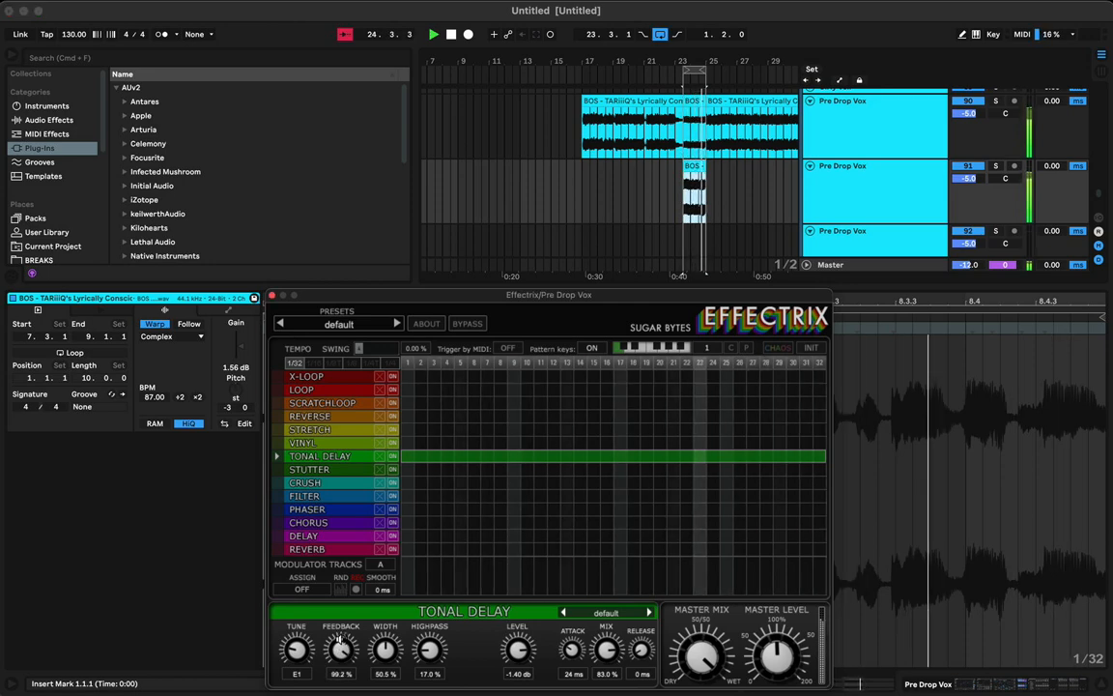
pyautogui.moveTo(607, 653); pyautogui.dragTo(609, 646)
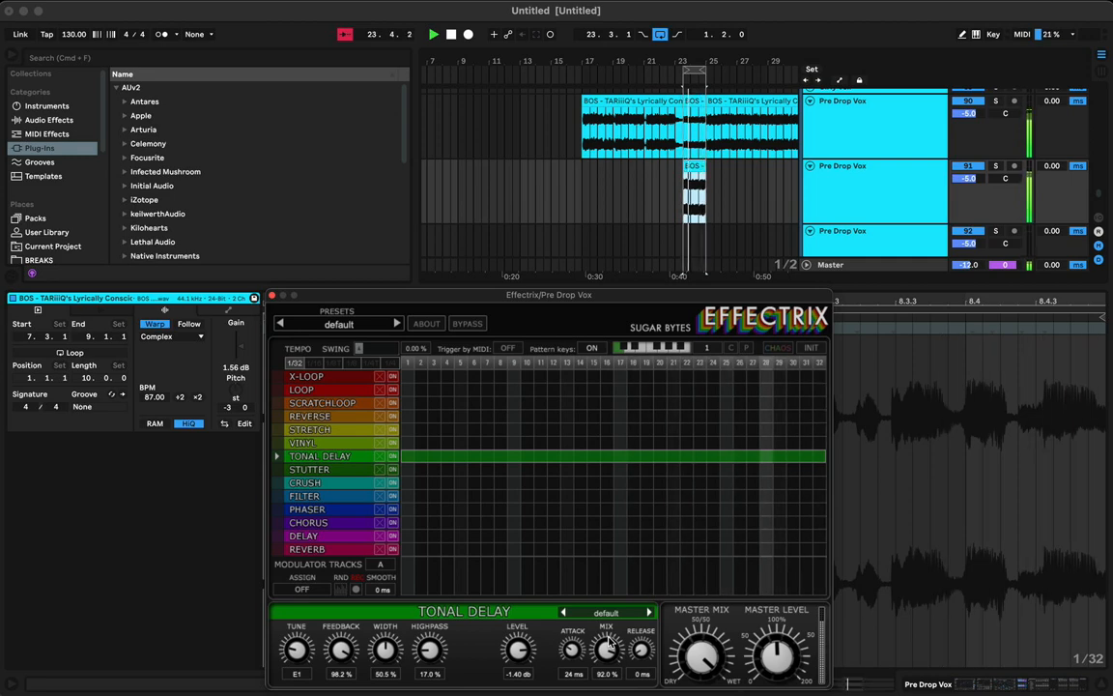
pyautogui.moveTo(607, 646); pyautogui.dragTo(608, 651)
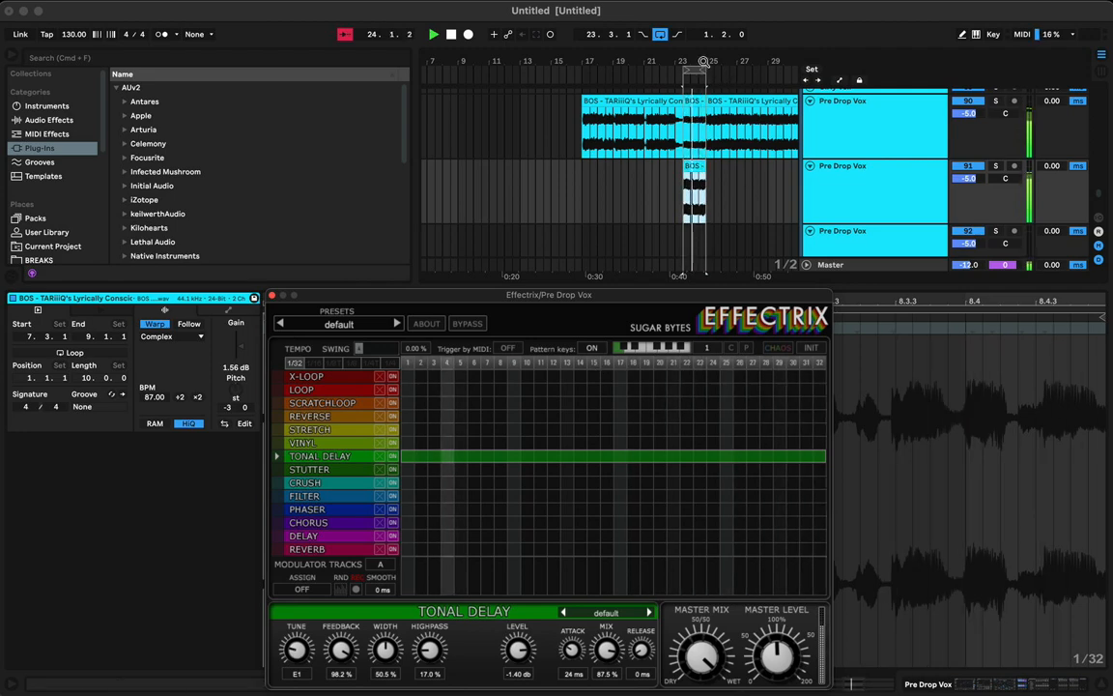
# - Replay the pre-drop vocal from bar 17 and close the Effectrix window
pyautogui.moveTo(703, 55); pyautogui.dragTo(558, 35)
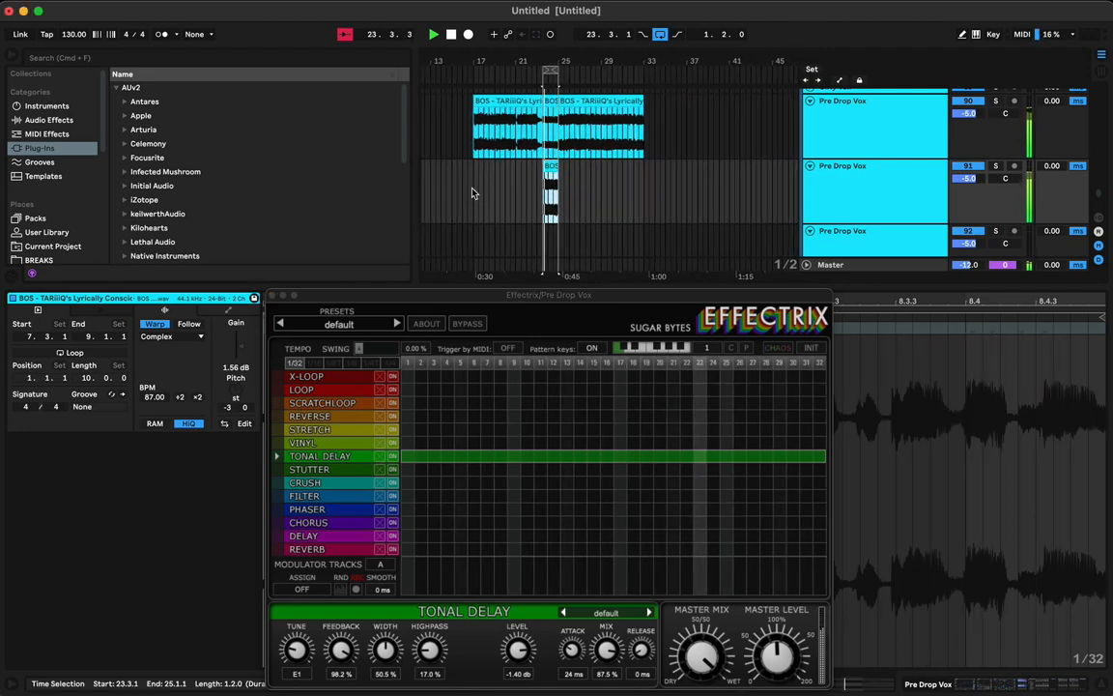
pyautogui.click(473, 191)
pyautogui.press('space')
pyautogui.press('space')
pyautogui.click(273, 296)
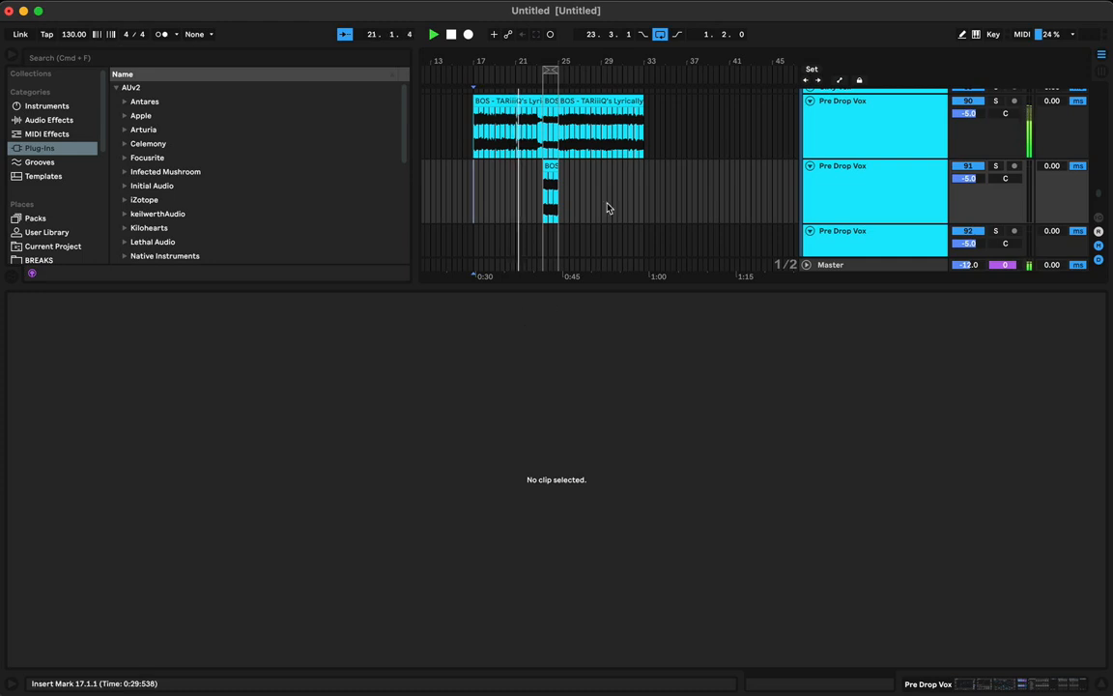
# - Find the short phrase from 20.3.1 to 21.1.1 on the original Pre Drop Vox track and copy it to the Effectrix track
pyautogui.moveTo(512, 61); pyautogui.dragTo(521, 166)
pyautogui.click(507, 131)
pyautogui.press('space')
pyautogui.press('space')
pyautogui.press('space')
pyautogui.press('space')
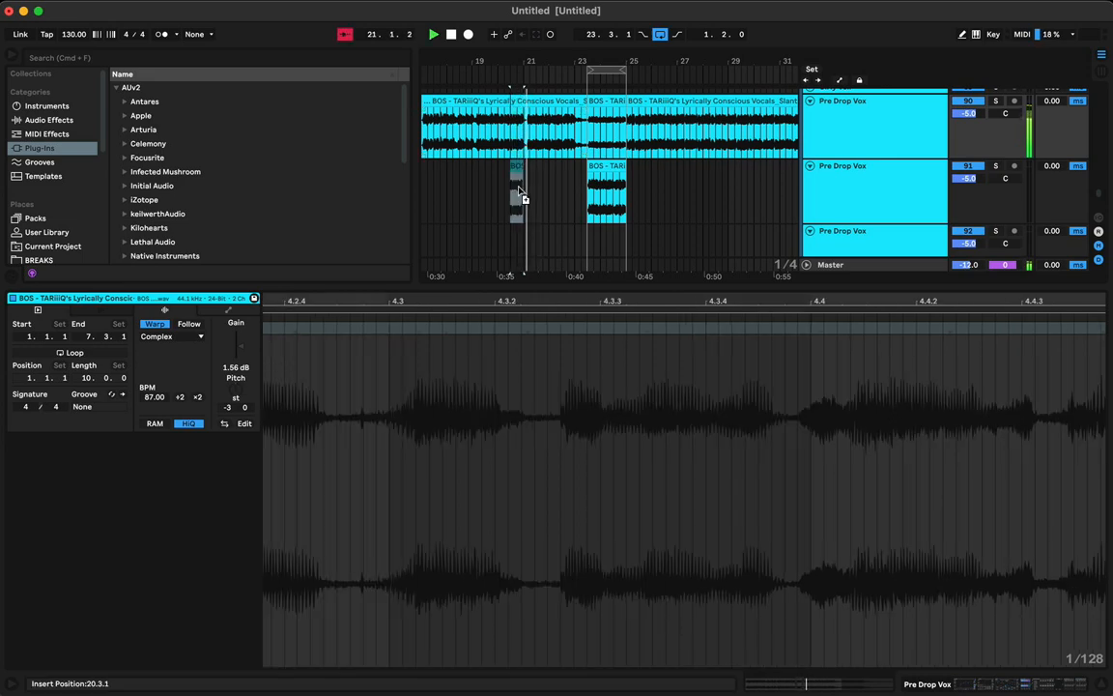
# - Split the phrase from 20.3.1 to 21.1.1 into its own clip on the original Pre Drop Vox track and set its gain to -2.60 dB
pyautogui.click(516, 137)
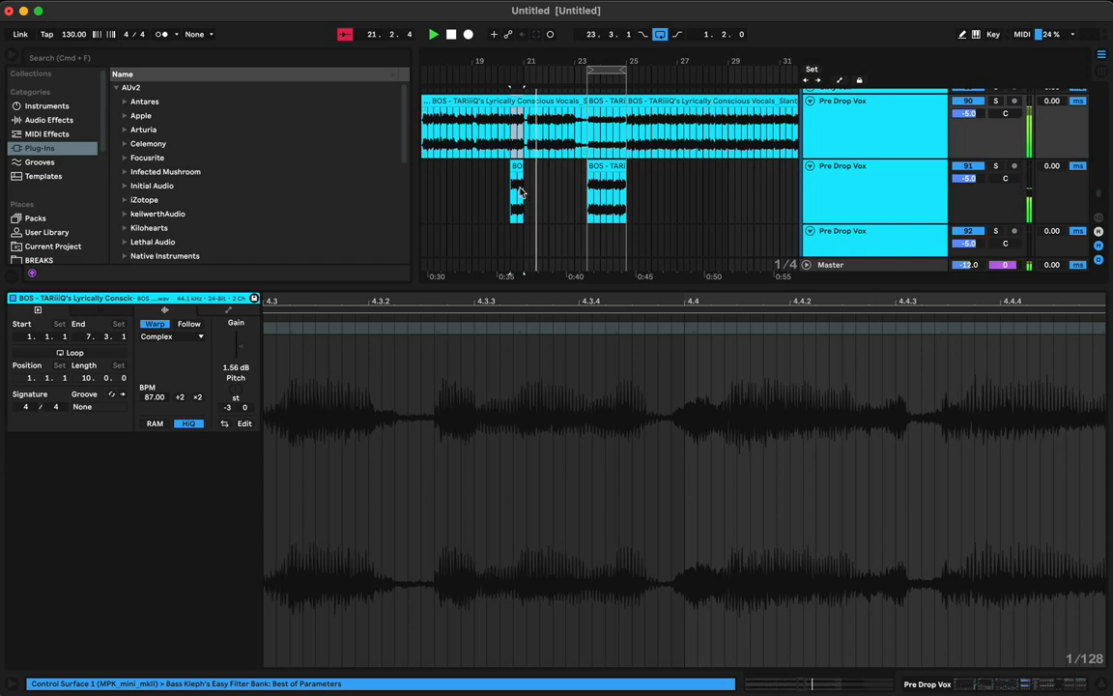
pyautogui.press('super+e')
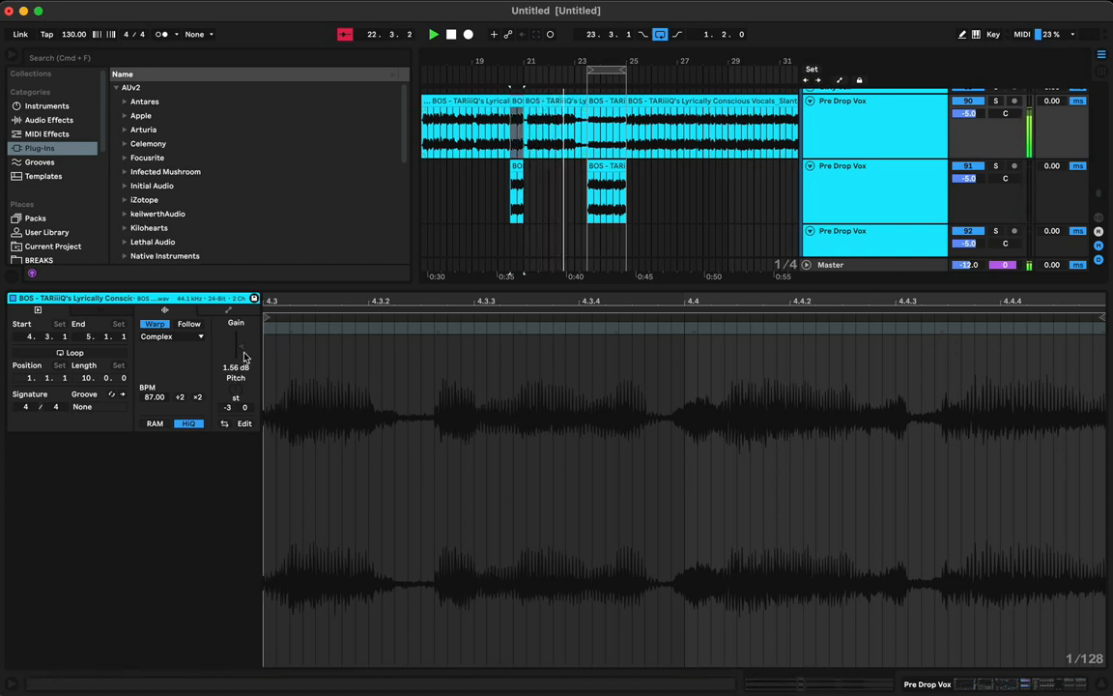
pyautogui.moveTo(240, 345); pyautogui.dragTo(241, 356)
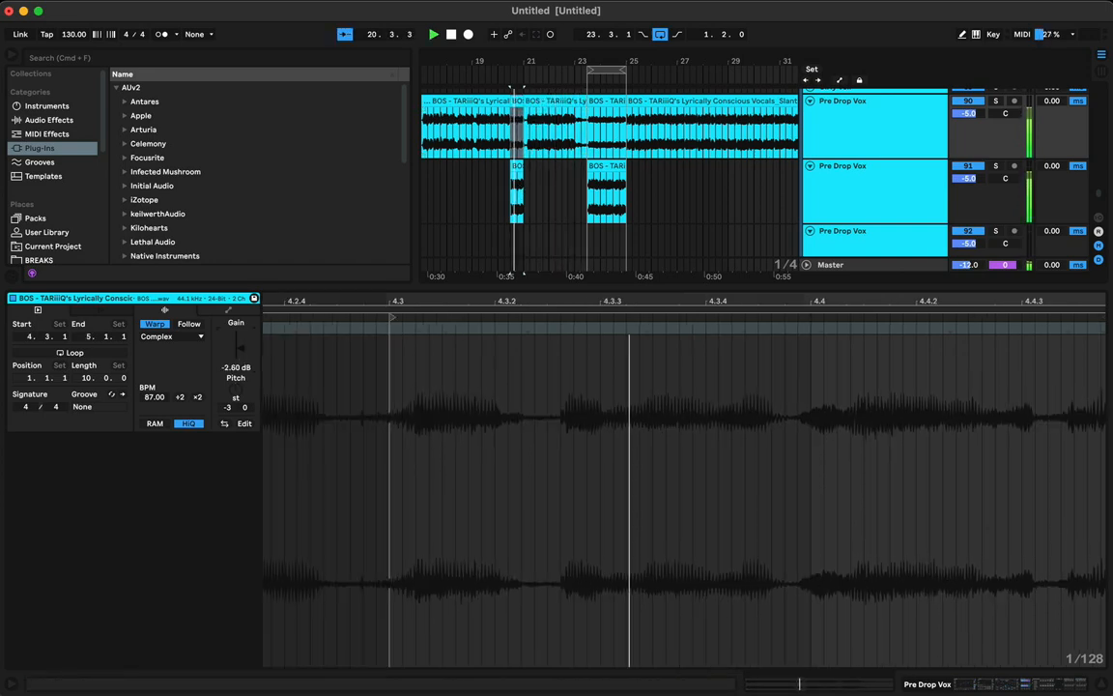
# - Reopen the Effectrix window on the duplicate Pre Drop Vox track and replay the vocal from 21.2.1
pyautogui.click(516, 172)
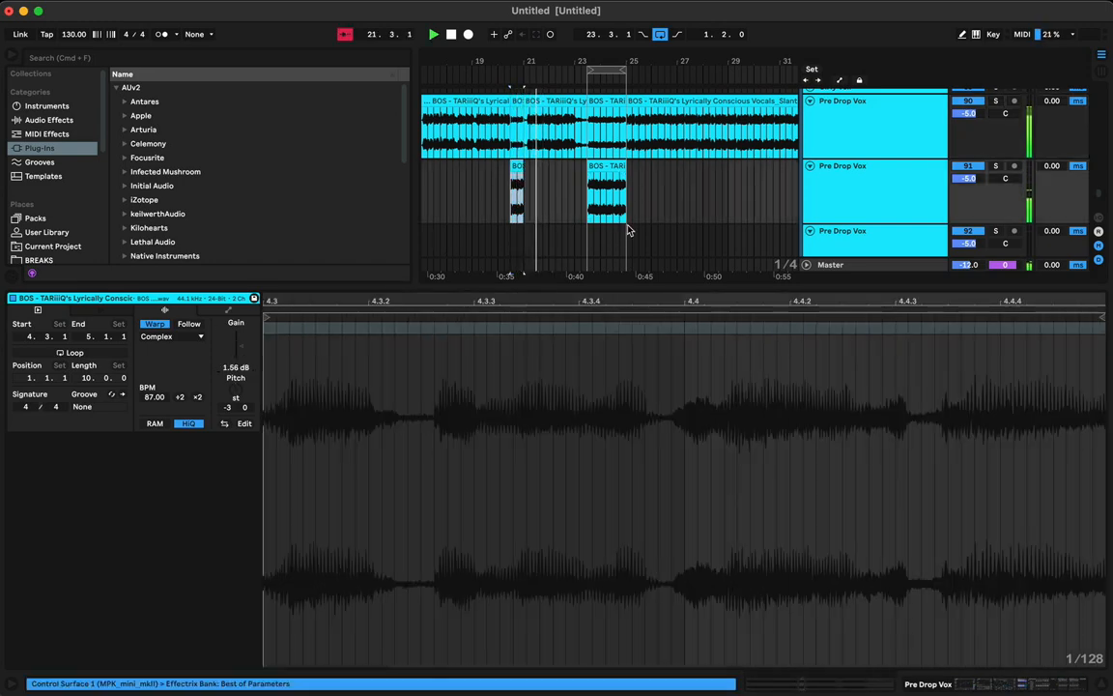
pyautogui.hotkey('shift', 'Tab')
pyautogui.hotkey('shift', 'Tab')
pyautogui.click(528, 238)
pyautogui.hotkey('shift', 'Tab')
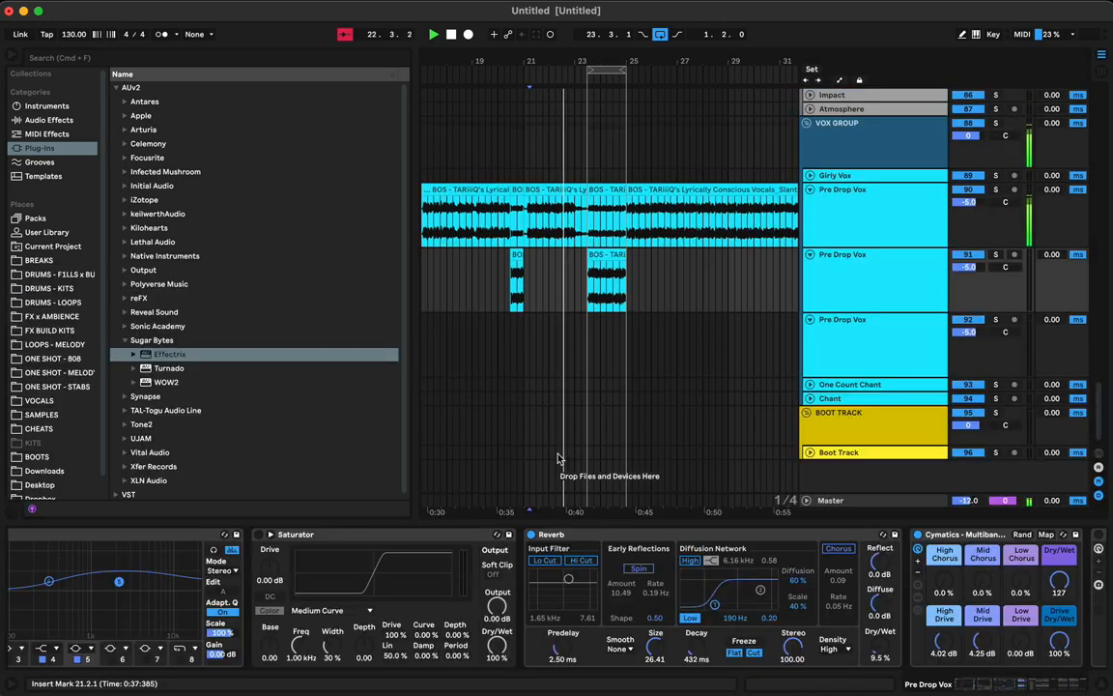
pyautogui.hscroll(15, 963, 585)
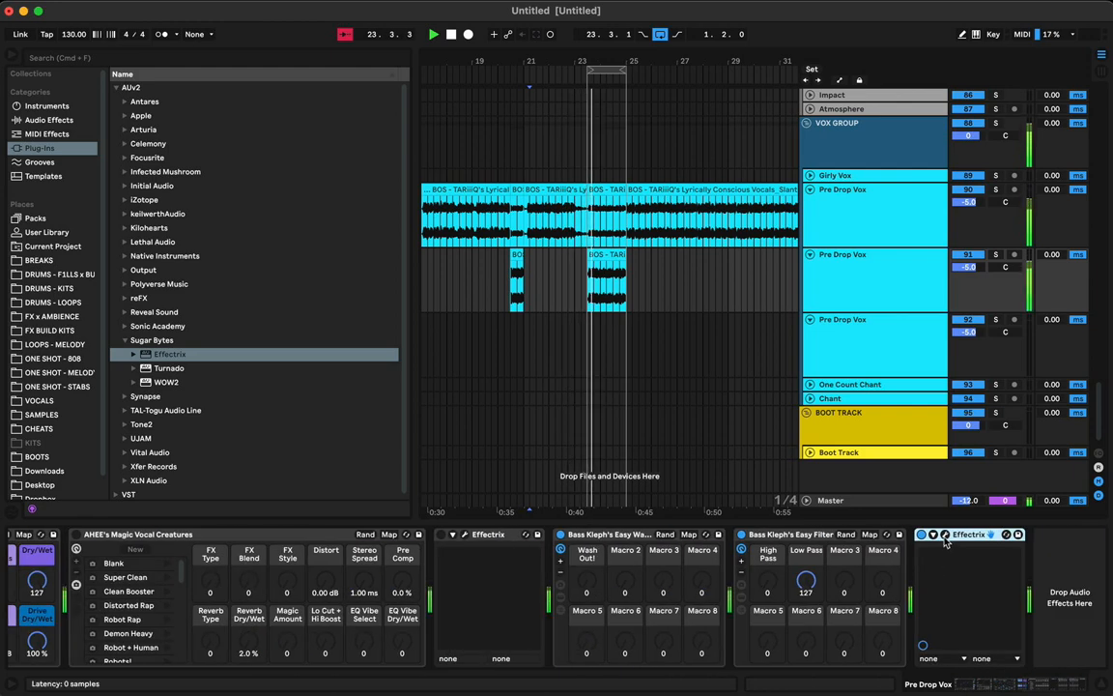
pyautogui.click(945, 535)
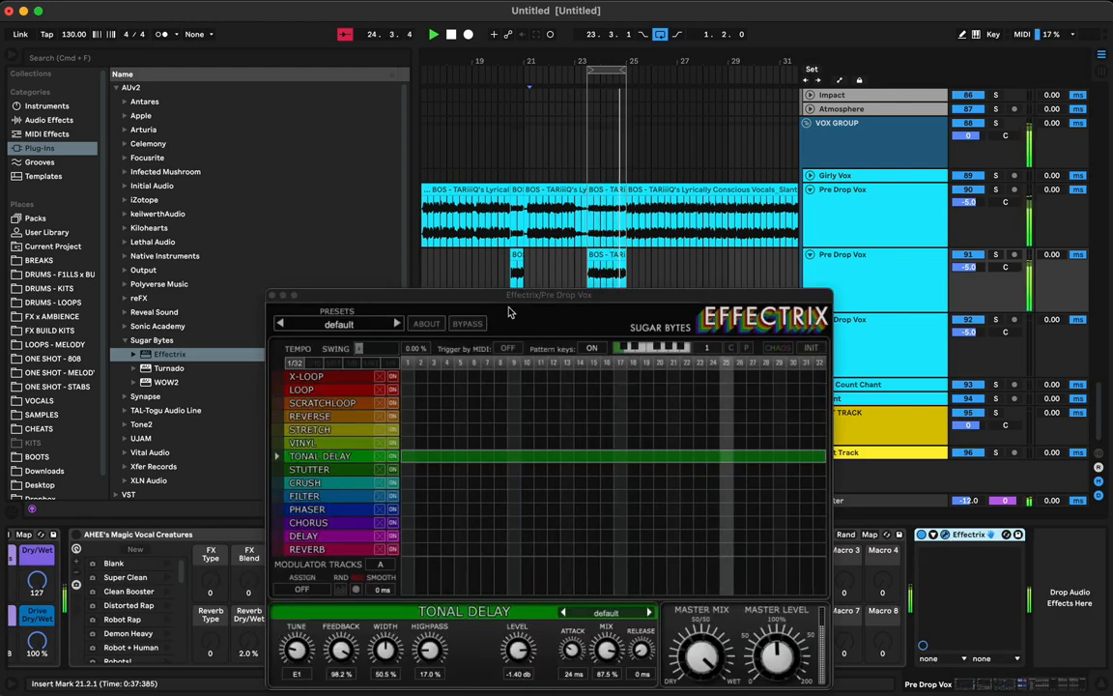
pyautogui.press('space')
pyautogui.press('space')
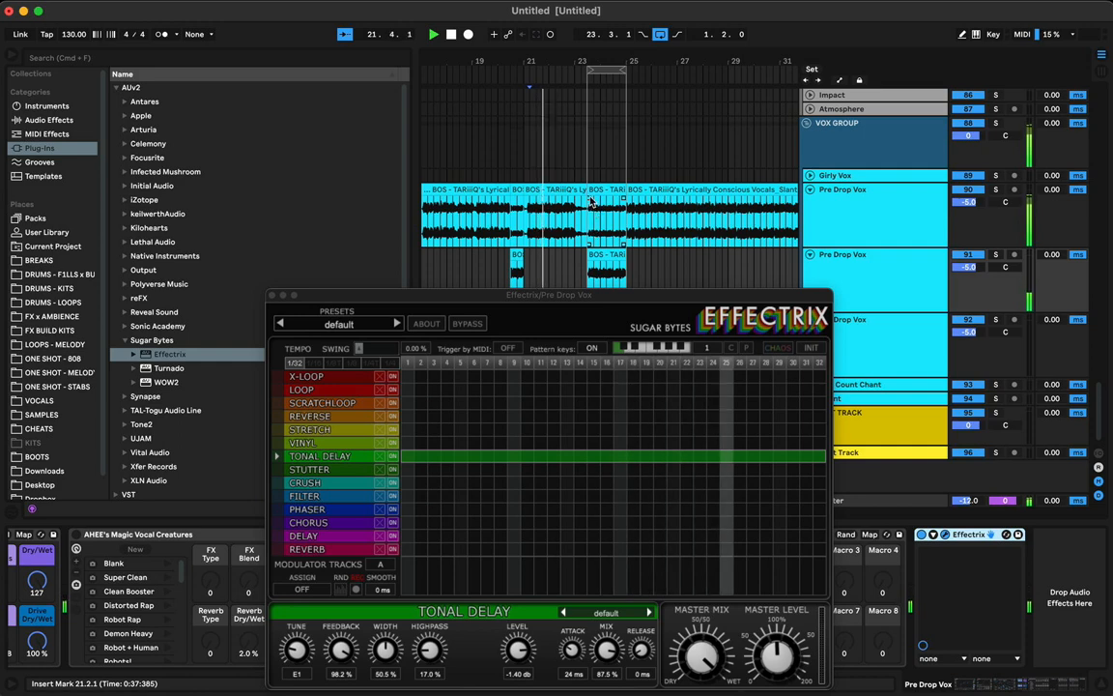
# - Trim the start of the closing phrase clips on both Pre Drop Vox tracks to half a beat before bar 24
pyautogui.hscroll(-1, 597, 230)
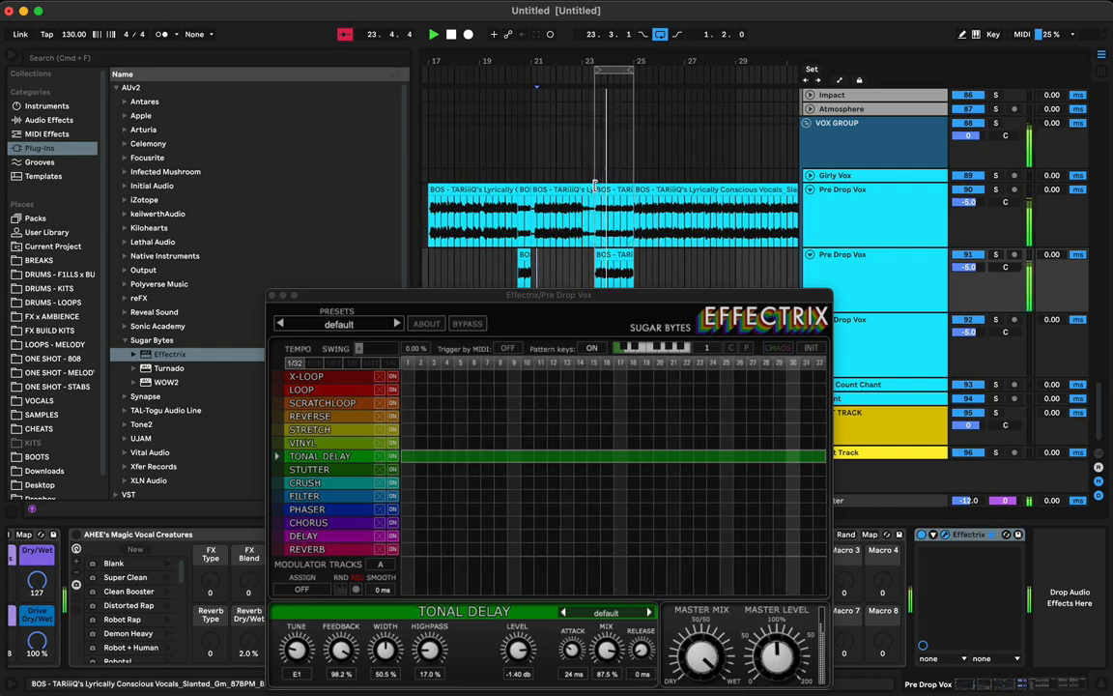
pyautogui.moveTo(595, 186); pyautogui.dragTo(604, 188)
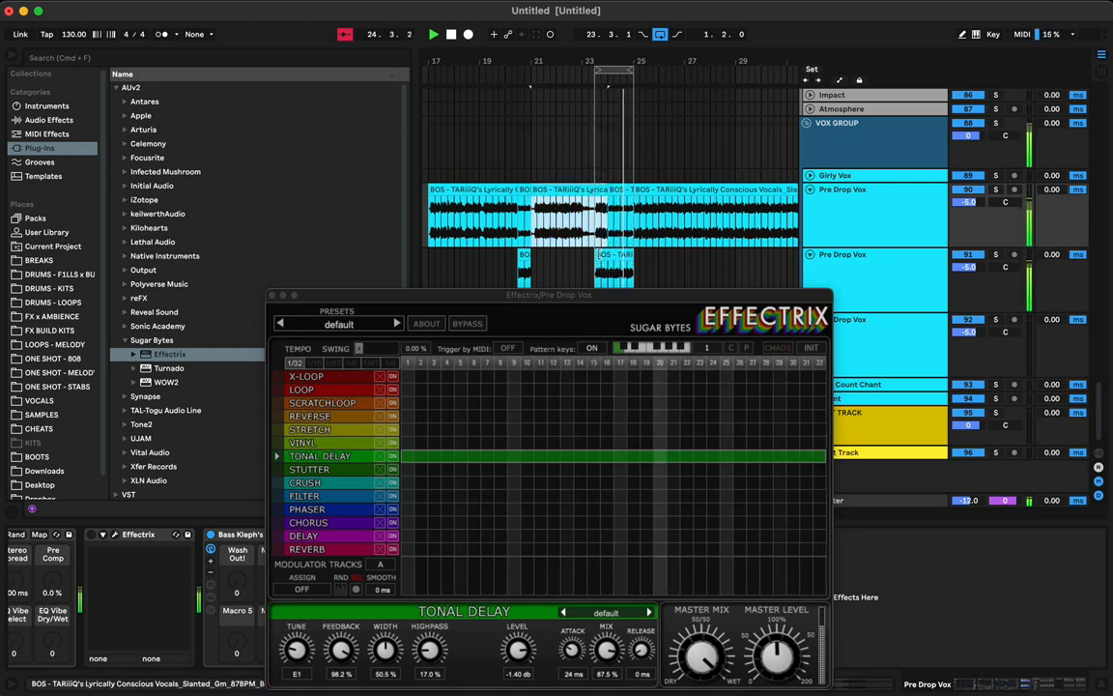
pyautogui.click(601, 269)
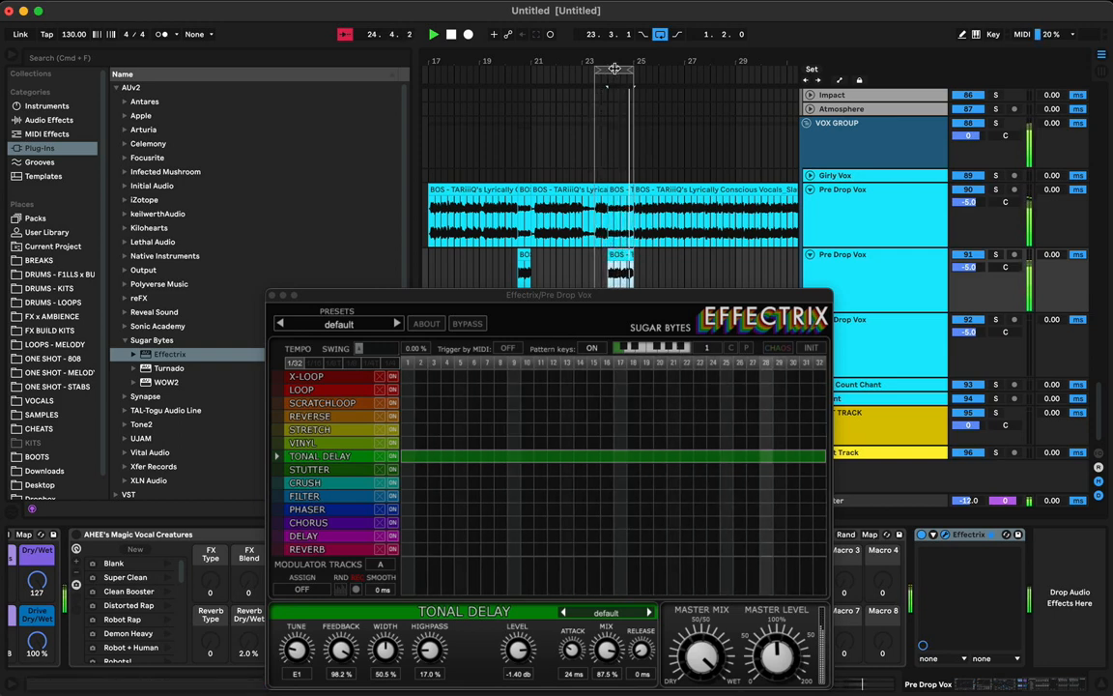
pyautogui.press('z')
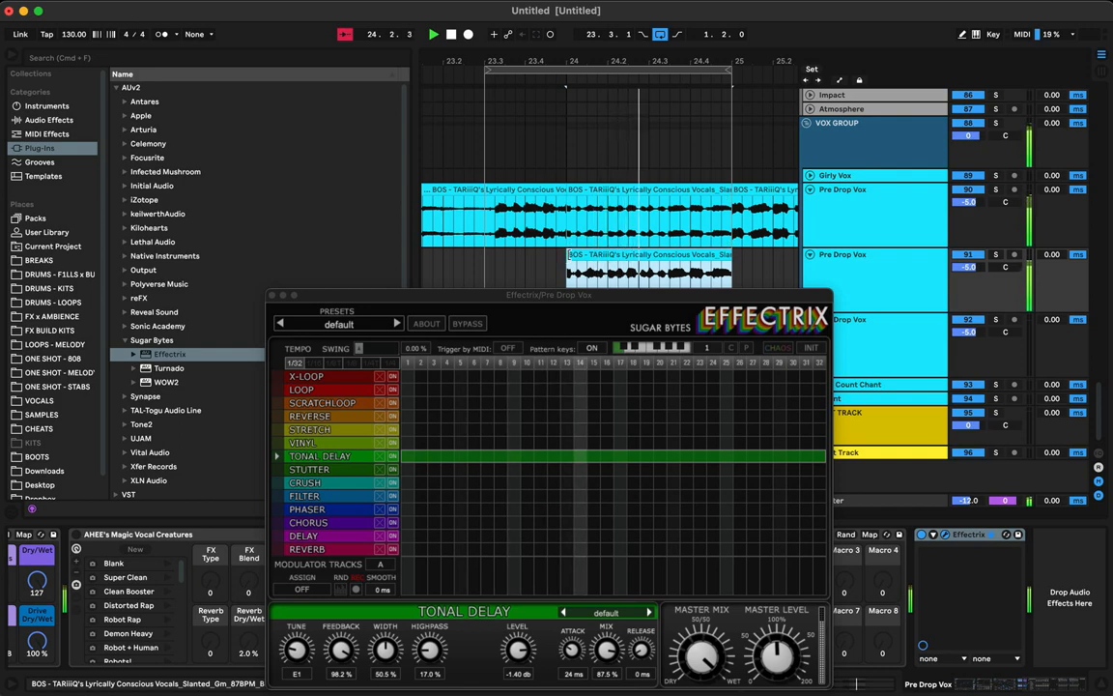
pyautogui.moveTo(567, 256); pyautogui.dragTo(545, 256)
pyautogui.moveTo(569, 189); pyautogui.dragTo(546, 188)
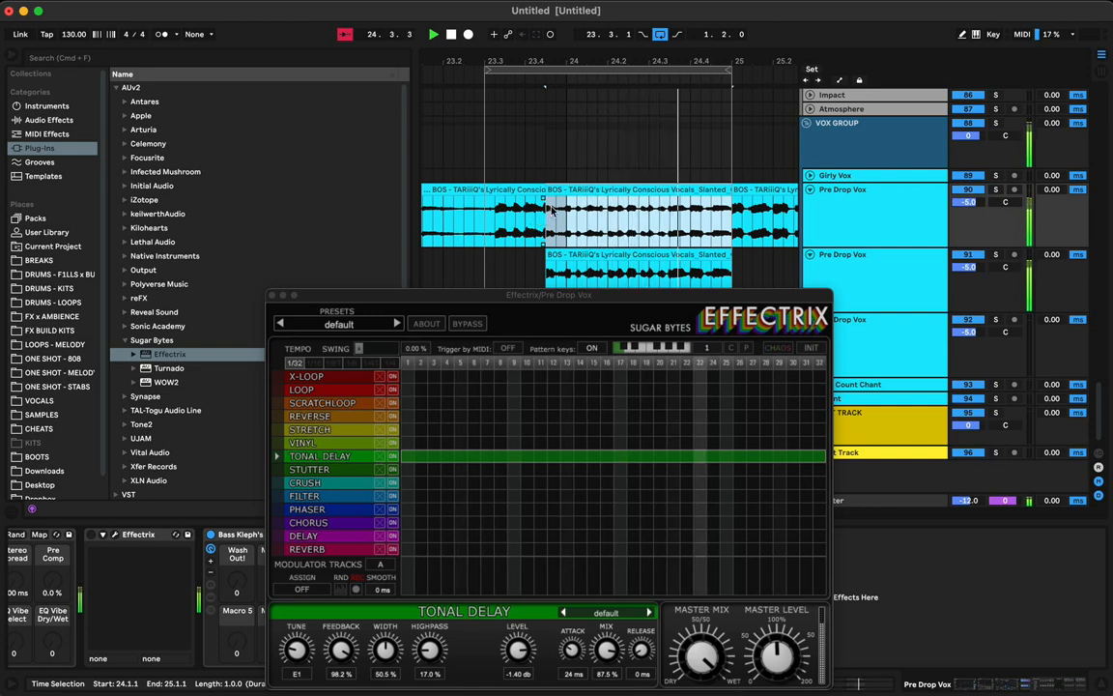
# - Show the Tonal Delay's Tune parameter as automation on the Effectrix track and move the plug-in window clear of the phrase at 20.3.1
pyautogui.hscroll(-1, 638, 116)
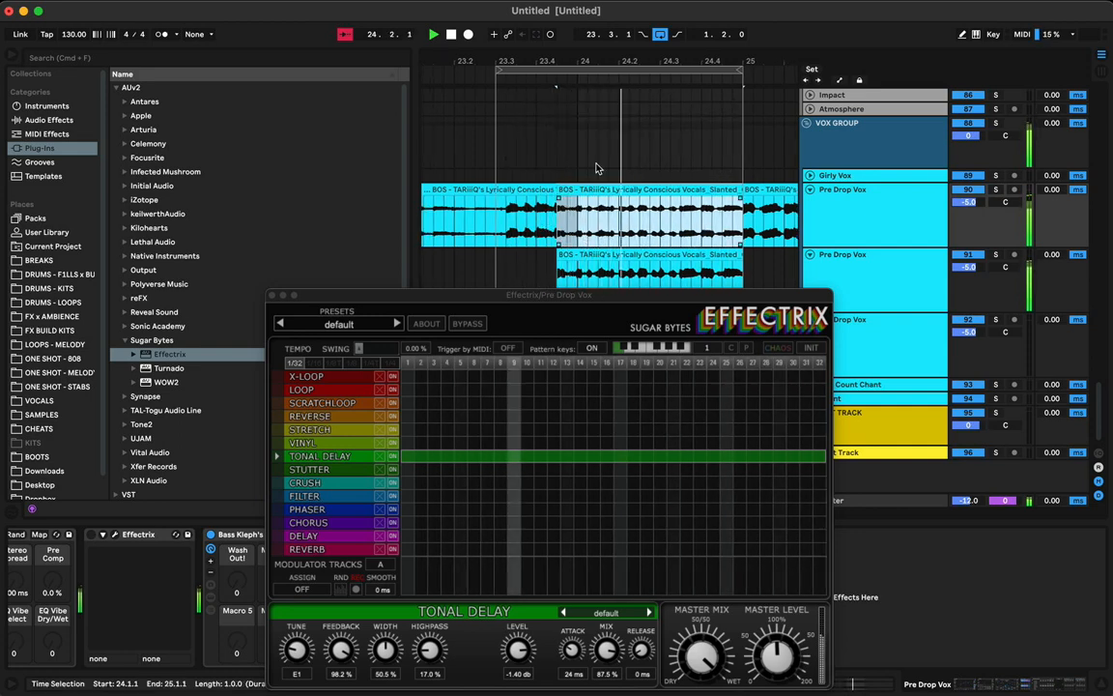
pyautogui.moveTo(637, 63); pyautogui.dragTo(638, 11)
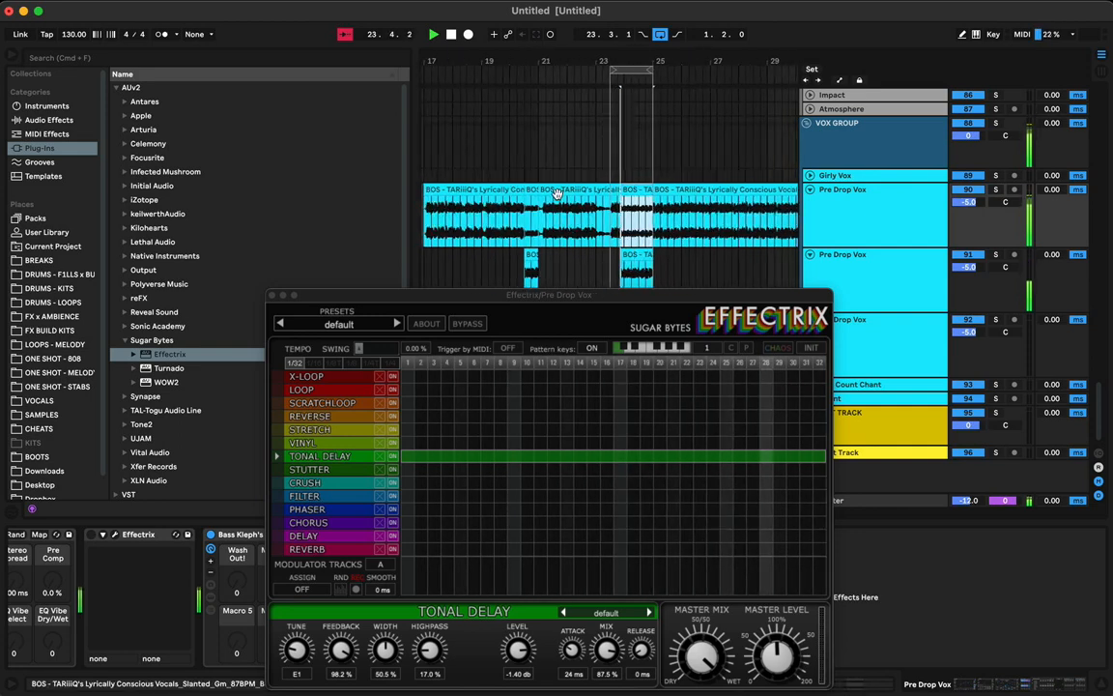
pyautogui.hscroll(-1, 557, 193)
pyautogui.click(539, 256)
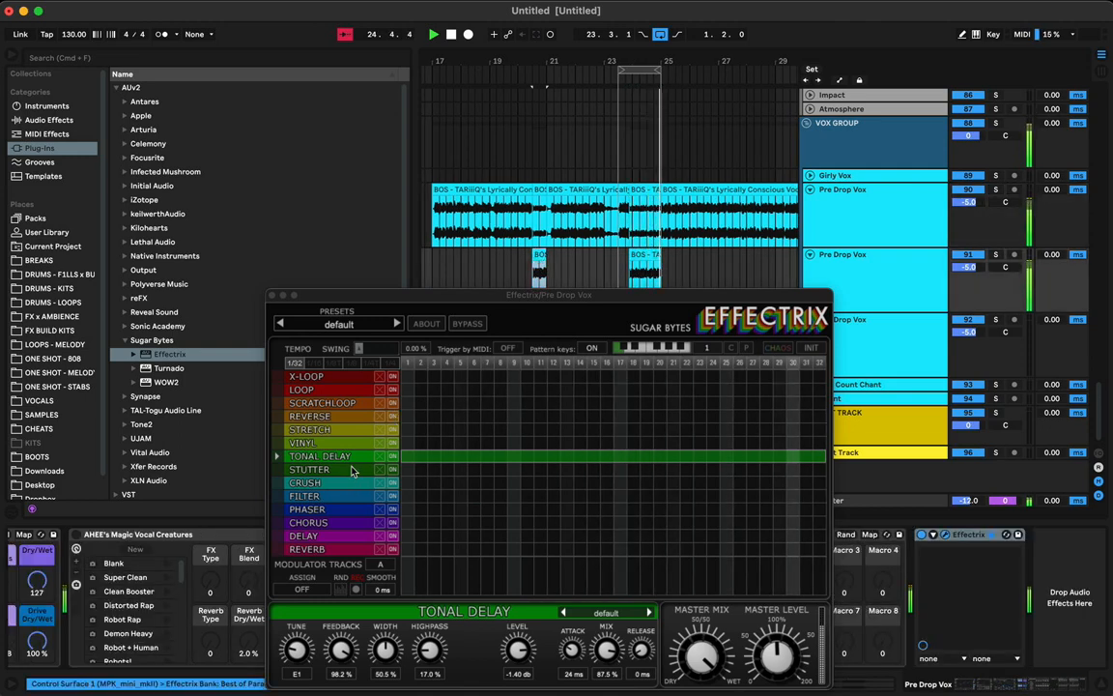
pyautogui.click(297, 655)
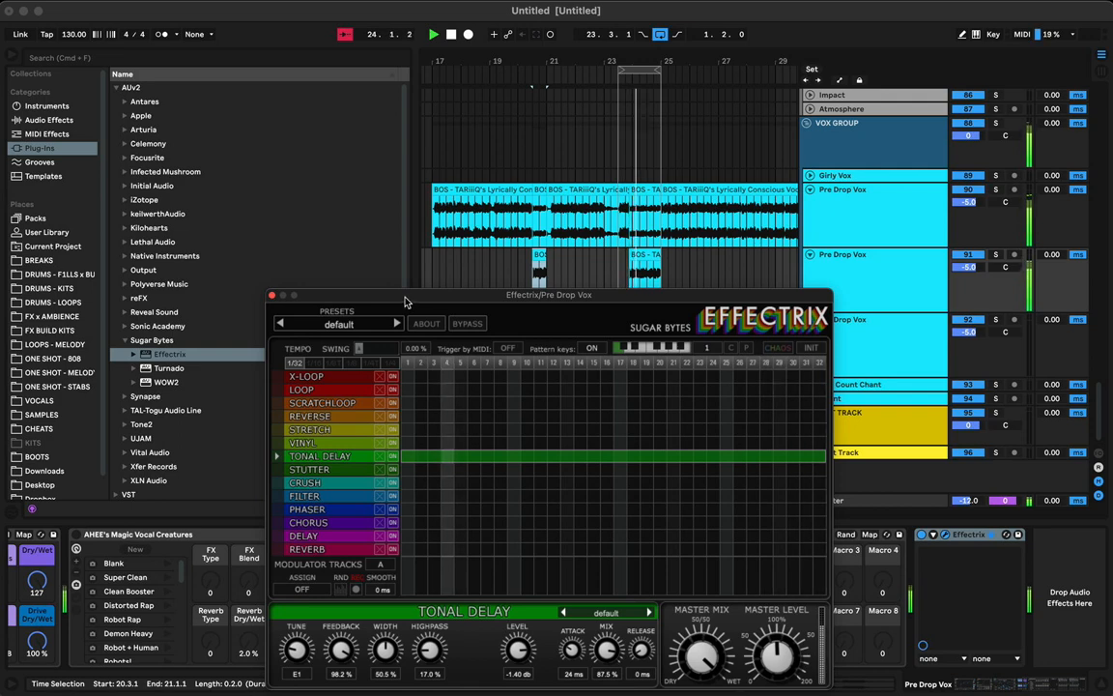
pyautogui.moveTo(317, 288); pyautogui.dragTo(813, 79)
pyautogui.click(536, 291)
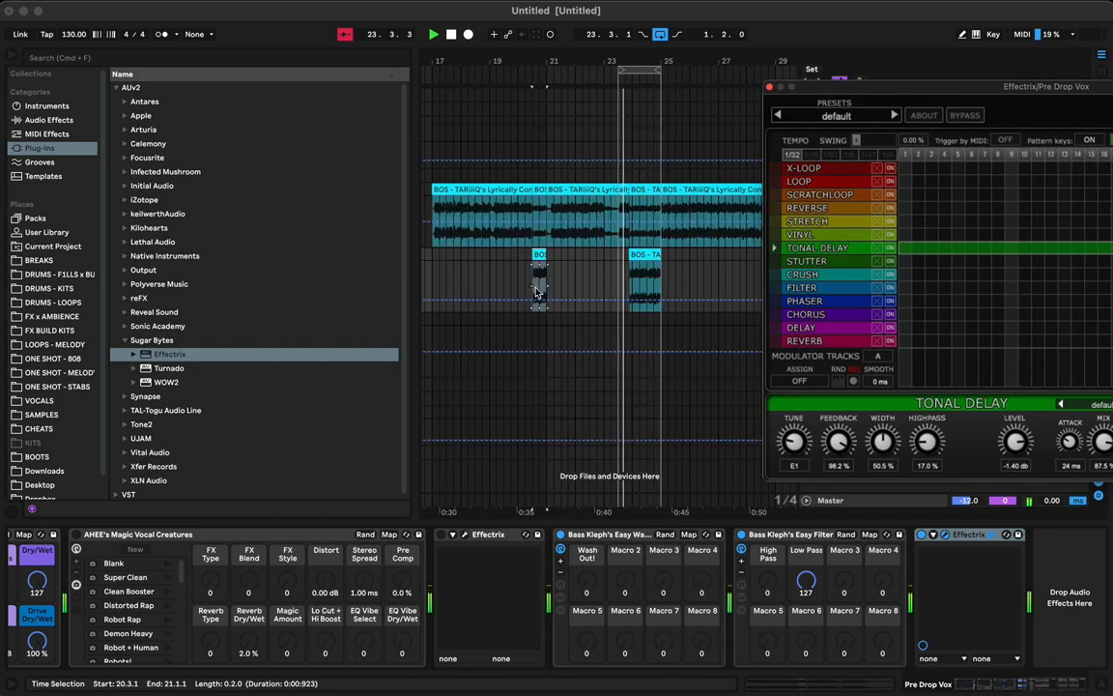
pyautogui.click(539, 303)
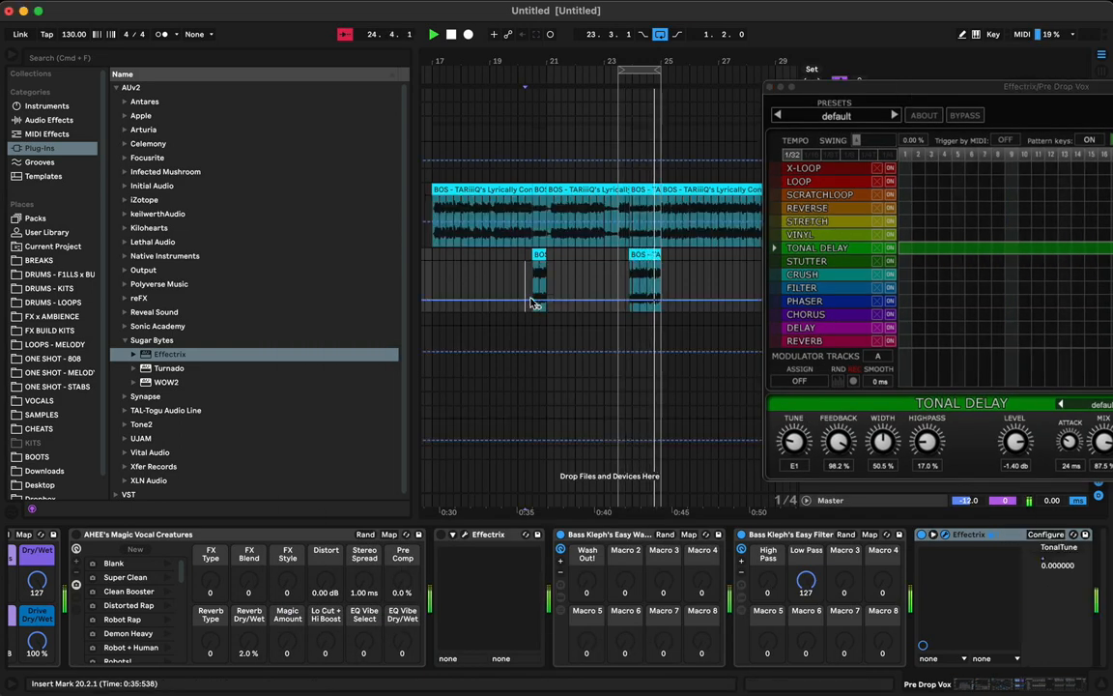
# - Draw a dip in the TonalTune automation from 20.3.1 over the short phrase and replay it from 20.2.1
pyautogui.press('space')
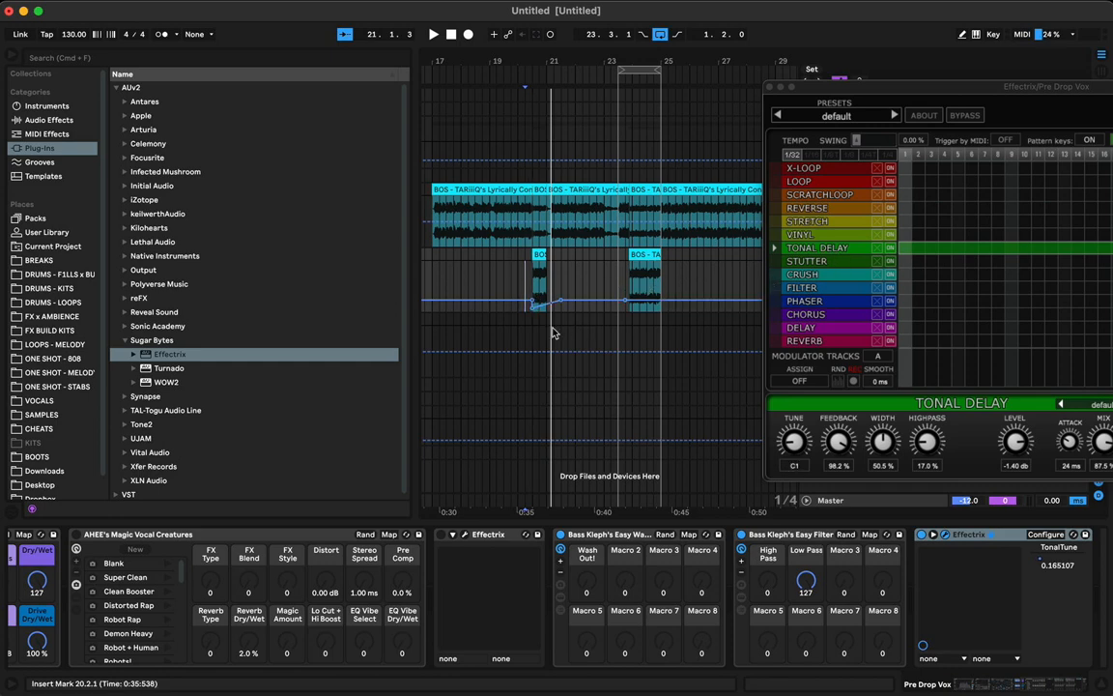
pyautogui.click(567, 319)
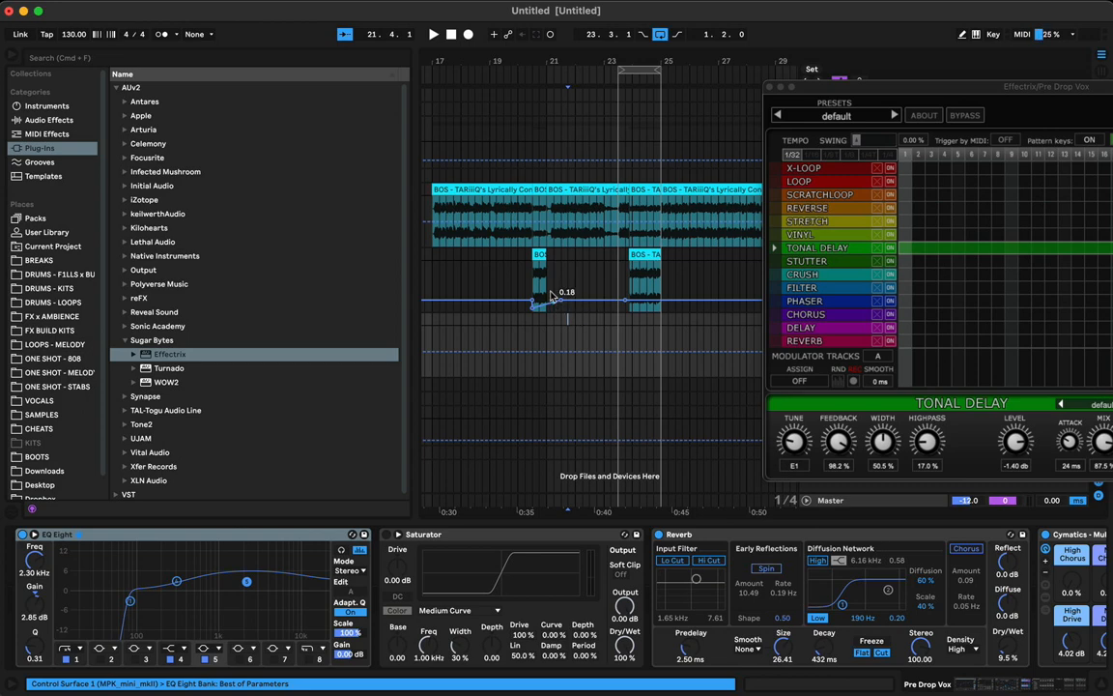
pyautogui.click(532, 298)
pyautogui.press('space')
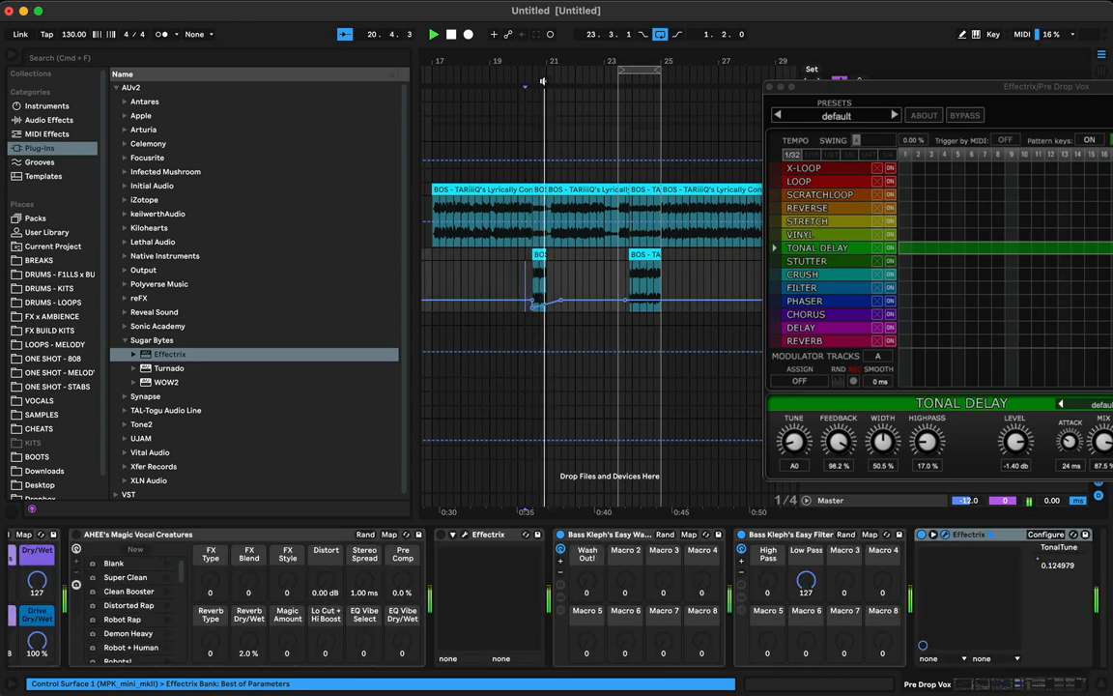
pyautogui.moveTo(543, 62); pyautogui.dragTo(491, 41)
pyautogui.press('space')
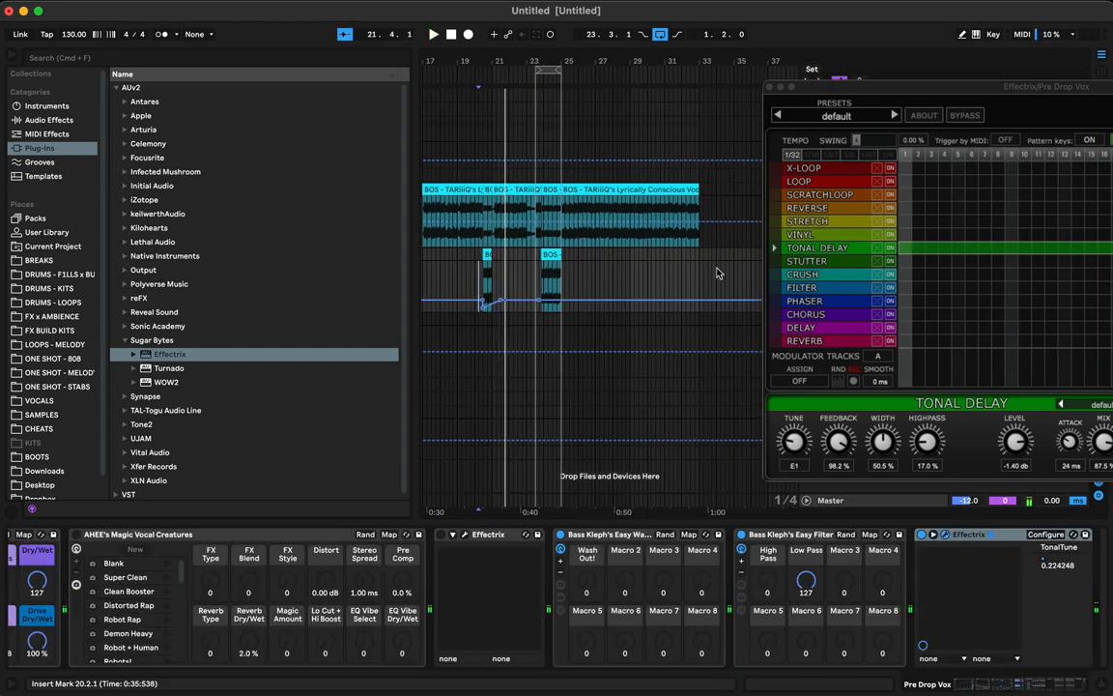
# - Make the Effectrix track's automation lane taller, hide the browser and move the plug-in window away from the phrase clips
pyautogui.hscroll(20, 717, 273)
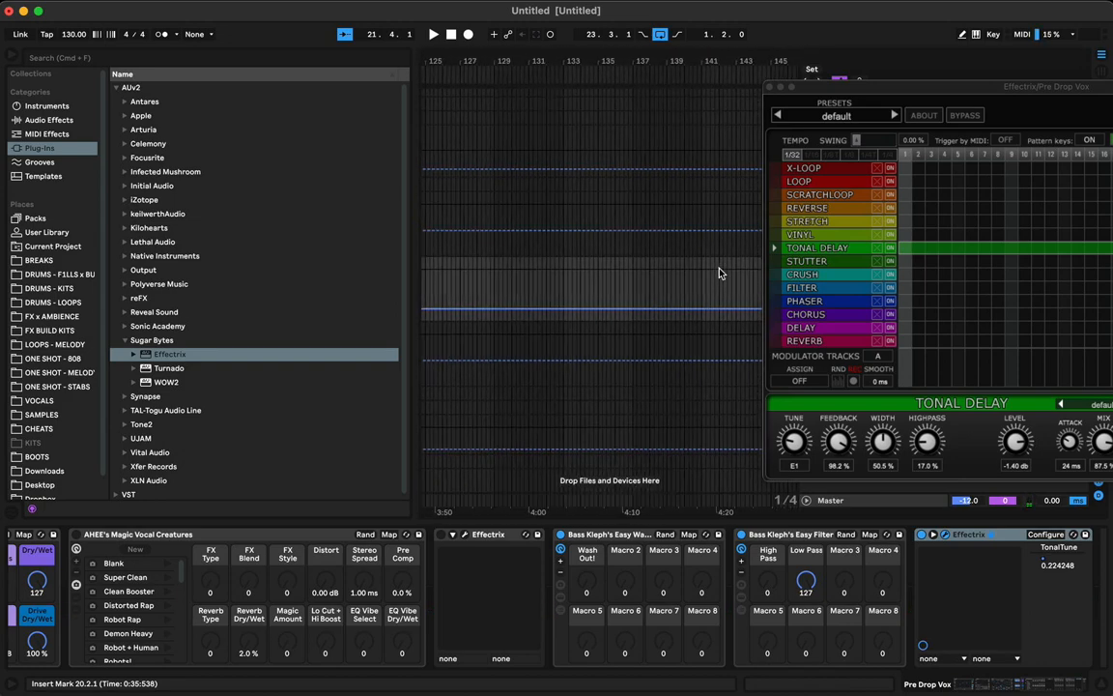
pyautogui.hscroll(-10, 718, 273)
pyautogui.moveTo(854, 91); pyautogui.dragTo(823, 483)
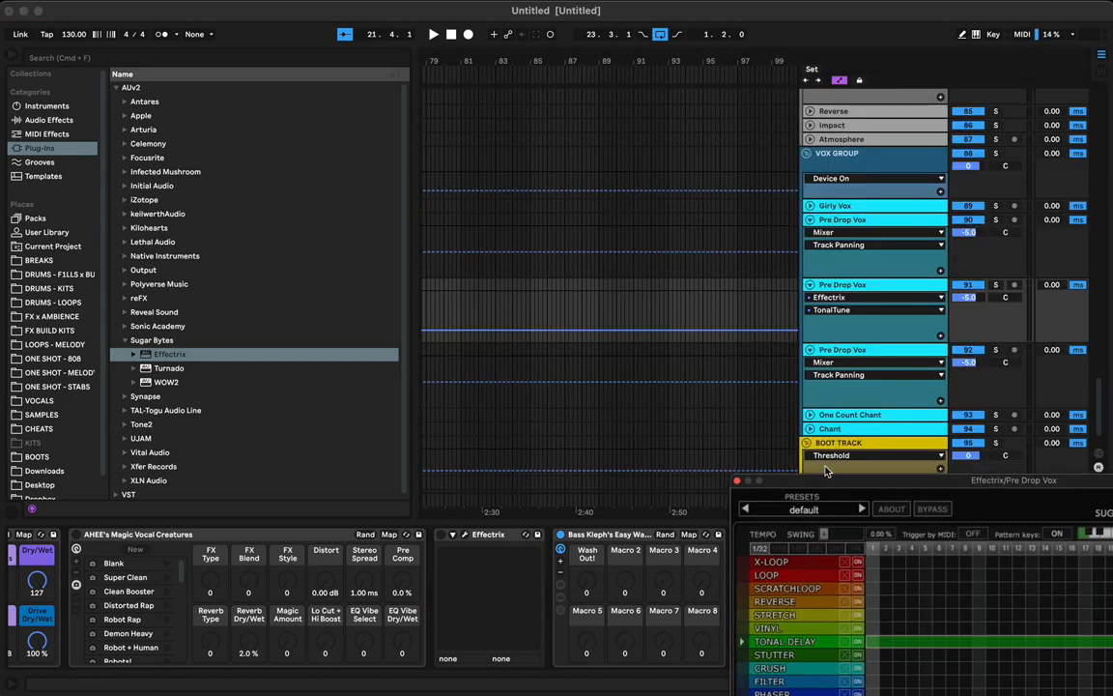
pyautogui.moveTo(862, 343); pyautogui.dragTo(863, 415)
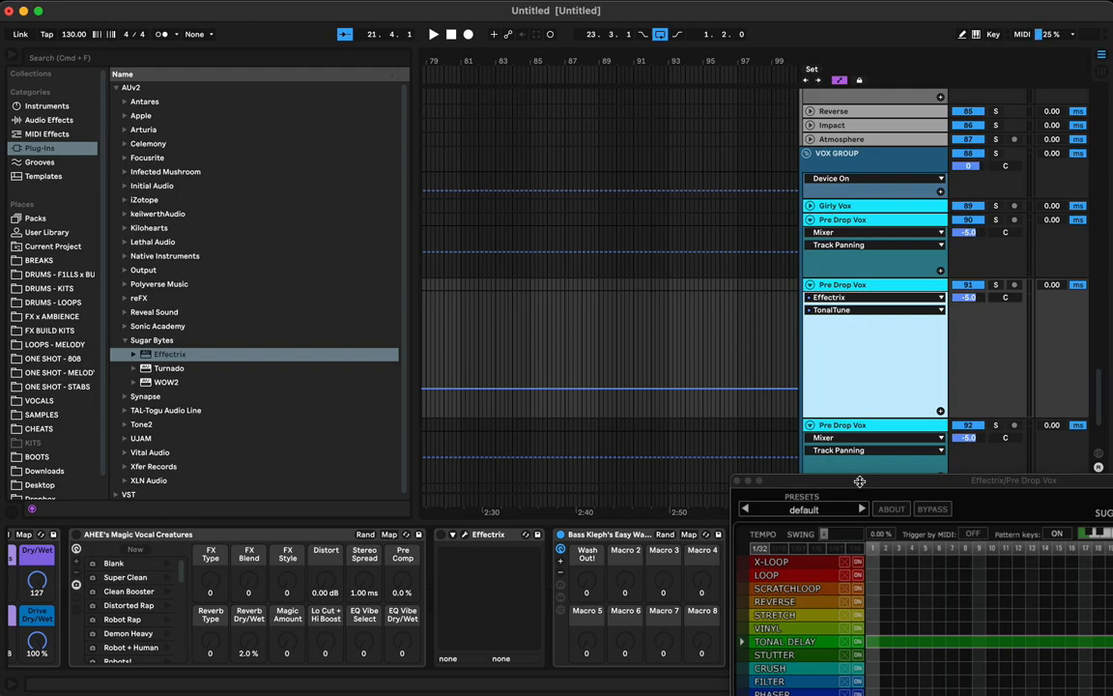
pyautogui.moveTo(859, 480); pyautogui.dragTo(809, 117)
pyautogui.hscroll(-10, 559, 341)
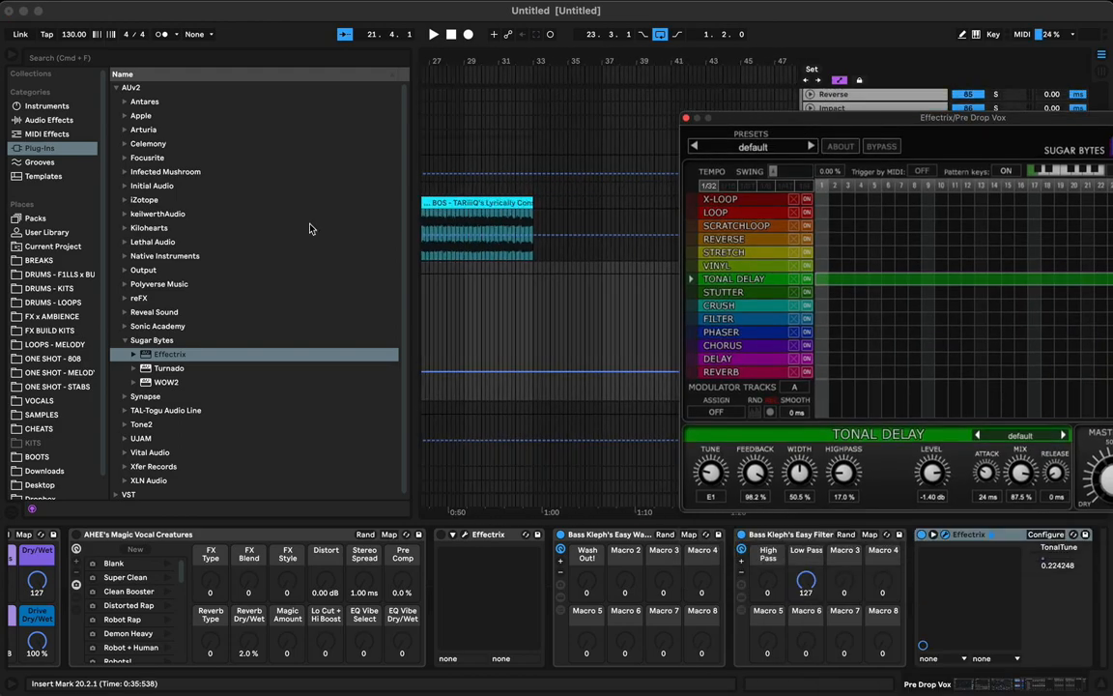
pyautogui.click(15, 55)
pyautogui.hscroll(-8, 428, 339)
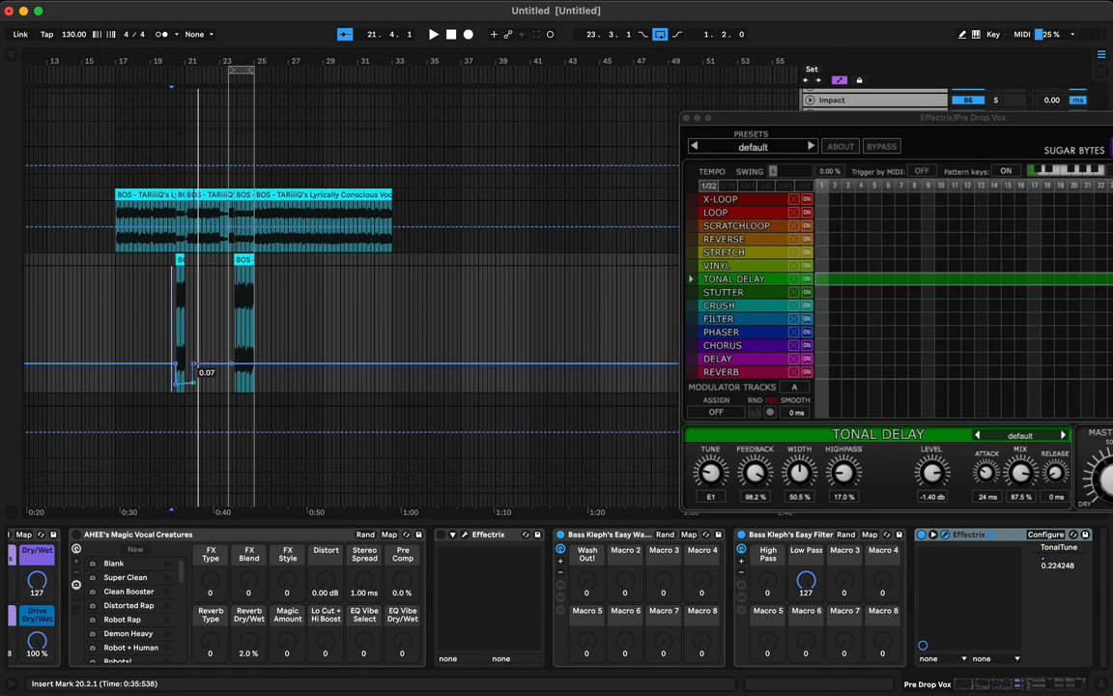
# - Flatten the TonalTune dip at about 0.04 across the phrase and replay it from 20.3.1
pyautogui.press('space')
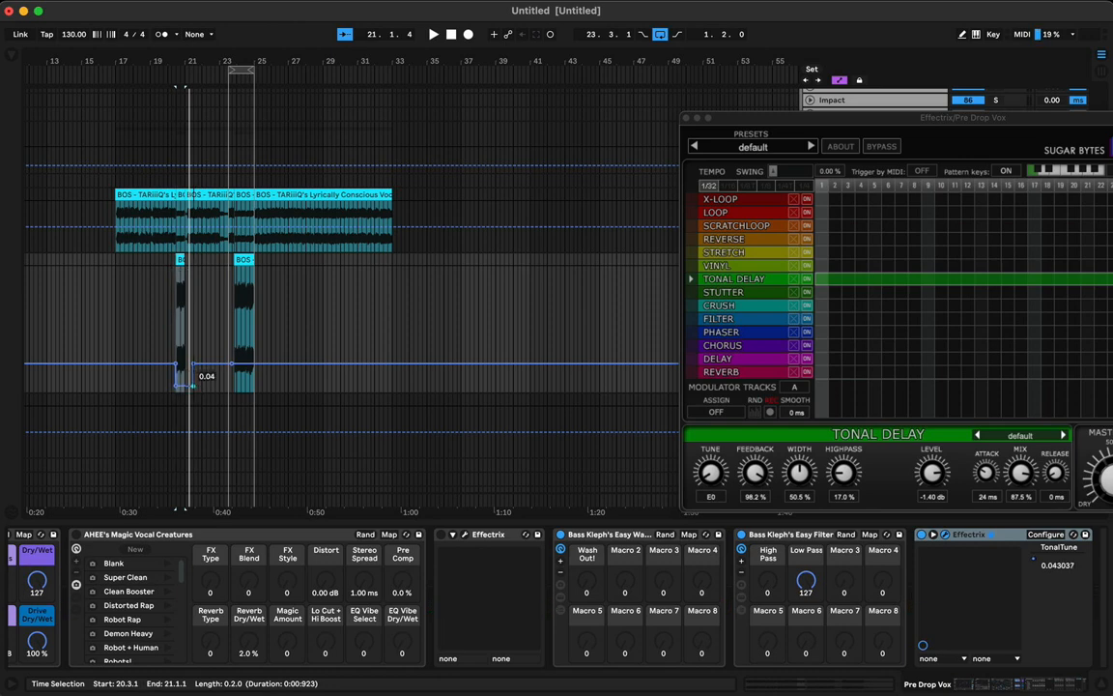
pyautogui.click(177, 340)
pyautogui.press('space')
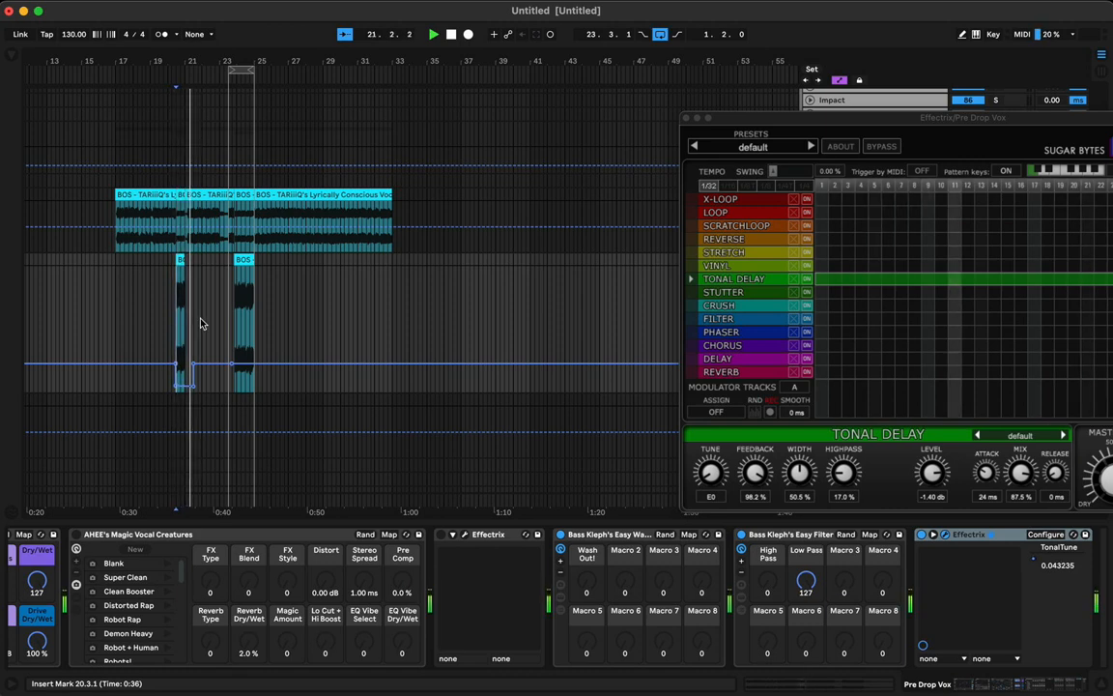
# - Set the gain of the short phrase clip on the Effectrix track to -1.68 dB while replaying from bar 17
pyautogui.click(116, 219)
pyautogui.doubleClick(181, 247)
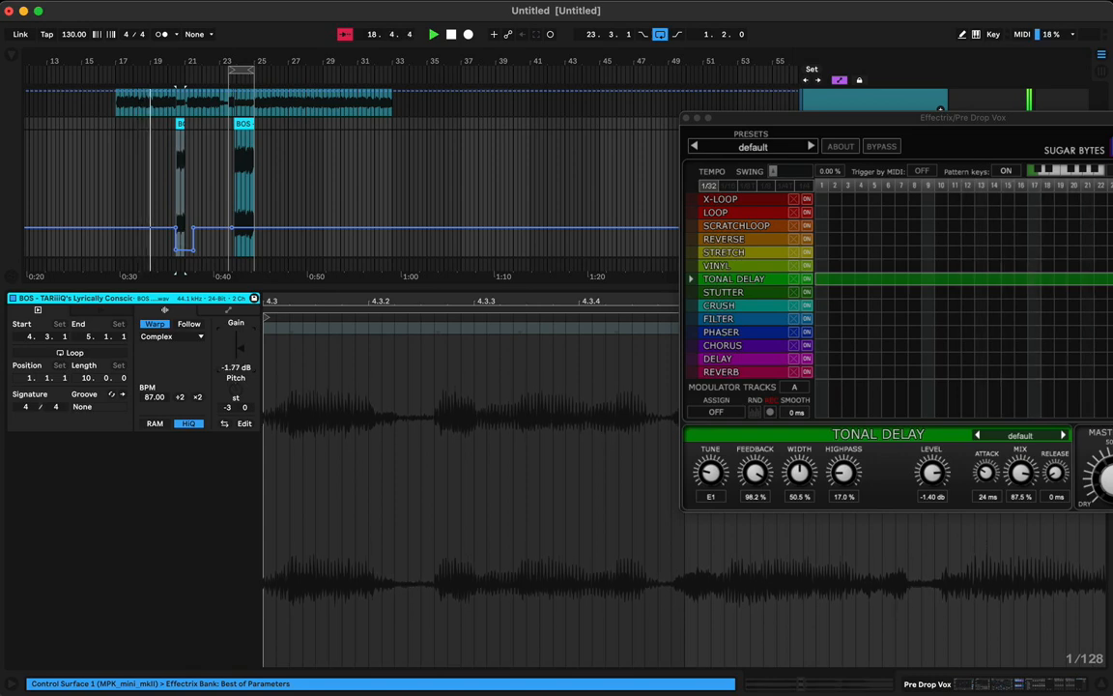
pyautogui.moveTo(239, 355); pyautogui.dragTo(240, 355)
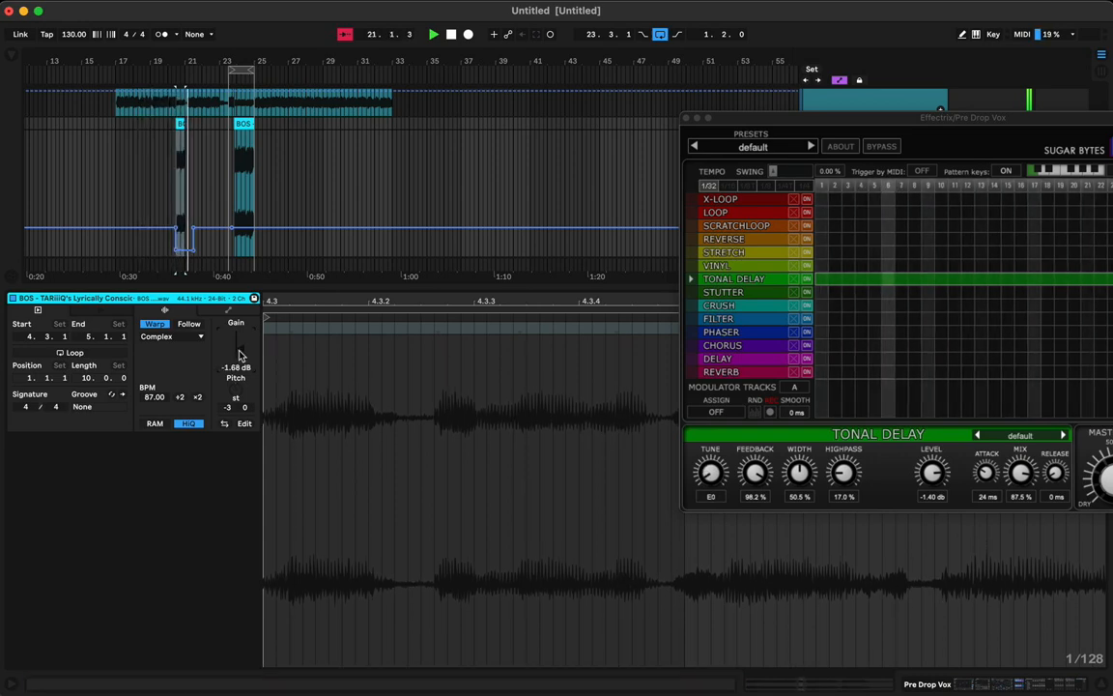
# - Set the gain of the longer phrase clip on the Effectrix track to -0.94 dB and replay from 20.3.1
pyautogui.click(243, 125)
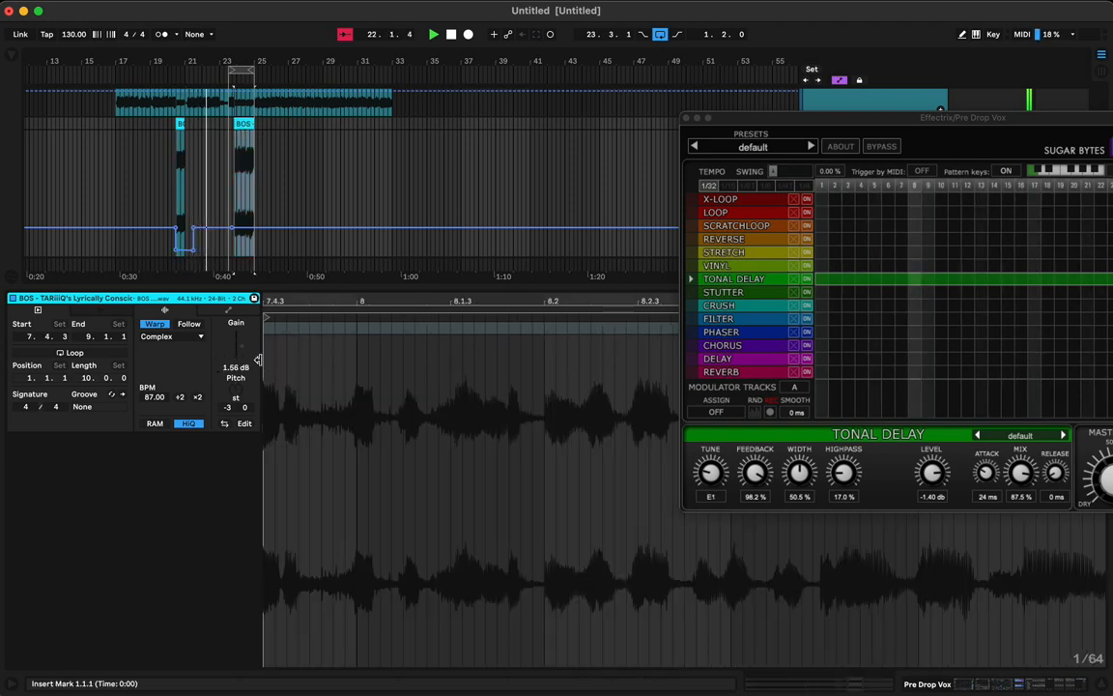
pyautogui.moveTo(242, 347); pyautogui.dragTo(243, 355)
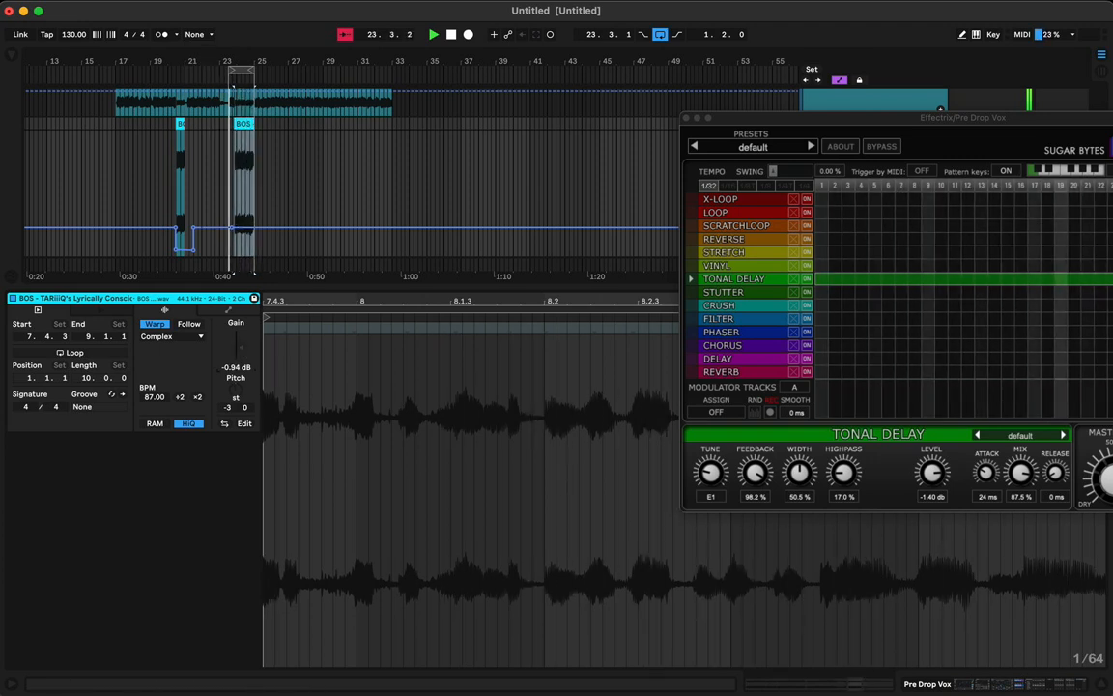
pyautogui.moveTo(203, 62); pyautogui.dragTo(324, 125)
pyautogui.click(291, 193)
pyautogui.press('space')
pyautogui.press('space')
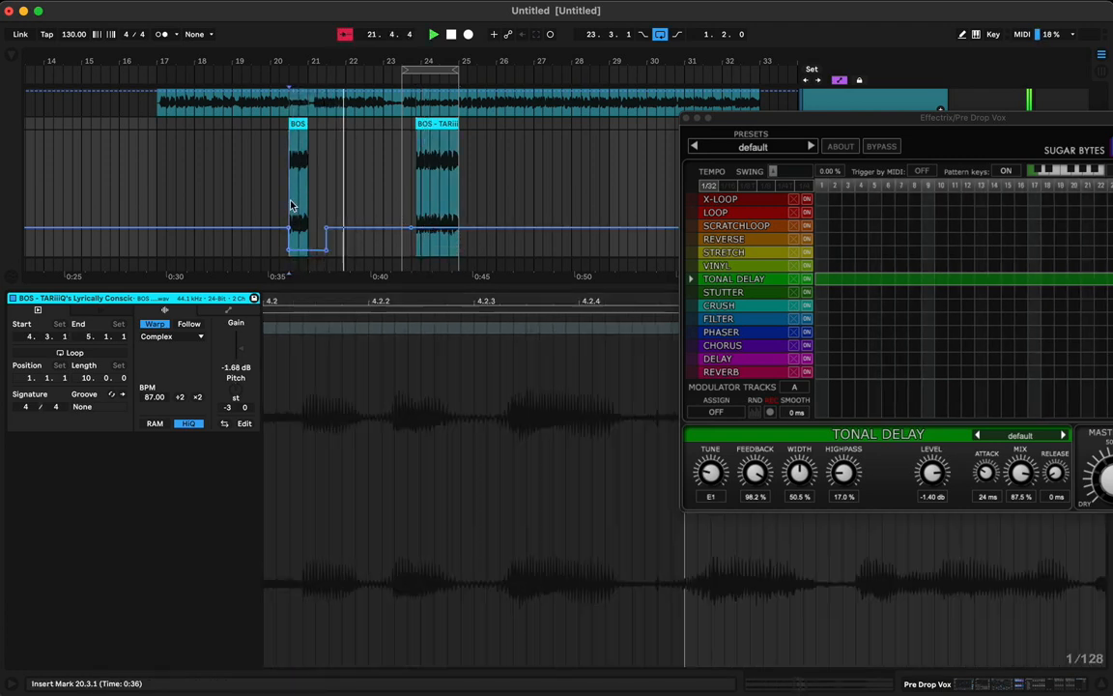
# - Draw a dip in the TonalTune automation from 24.3.1 to 25.1.1, over the end of the longer phrase
pyautogui.click(440, 206)
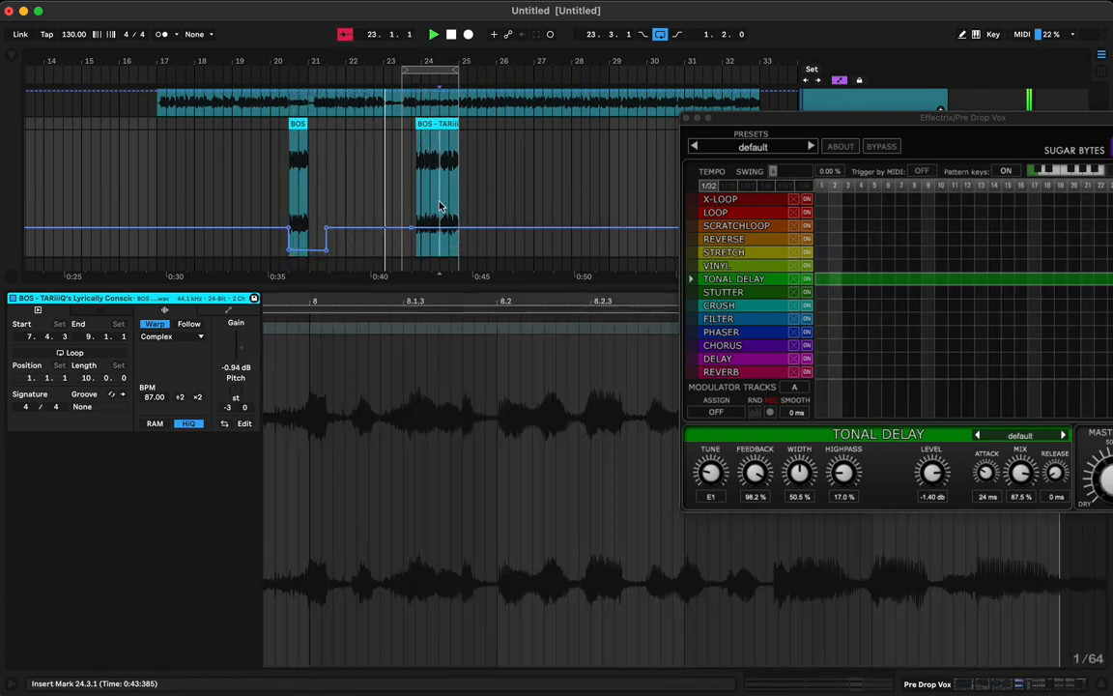
pyautogui.click(496, 183)
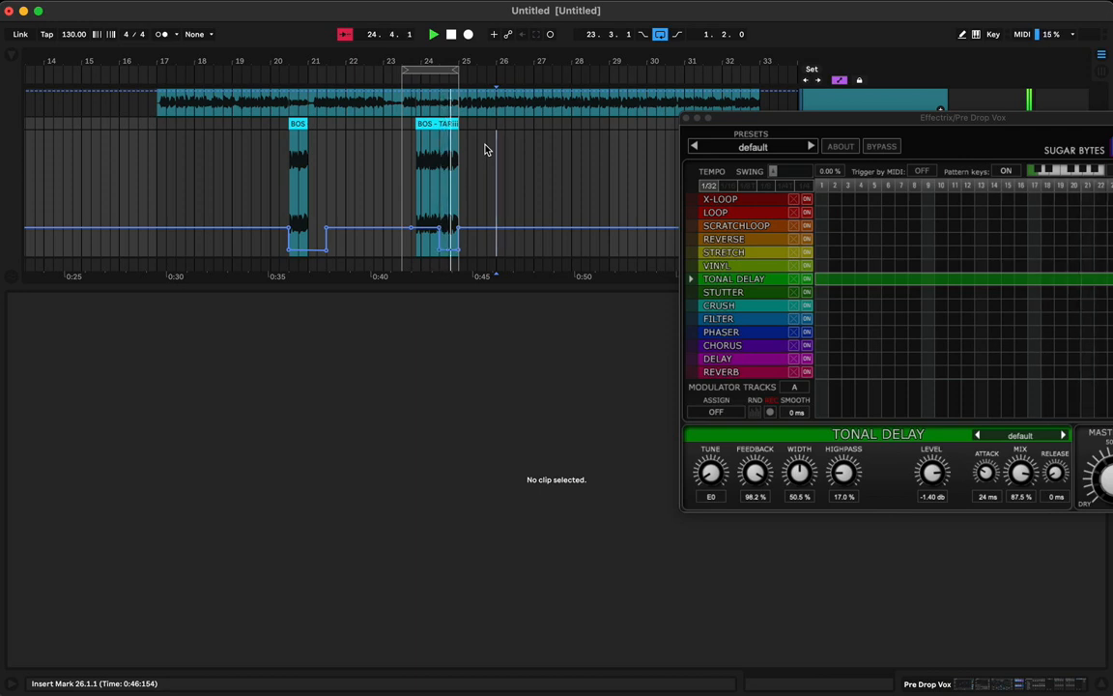
# - Close the Effectrix plug-in window and replay the arrangement from bar 17
pyautogui.click(157, 171)
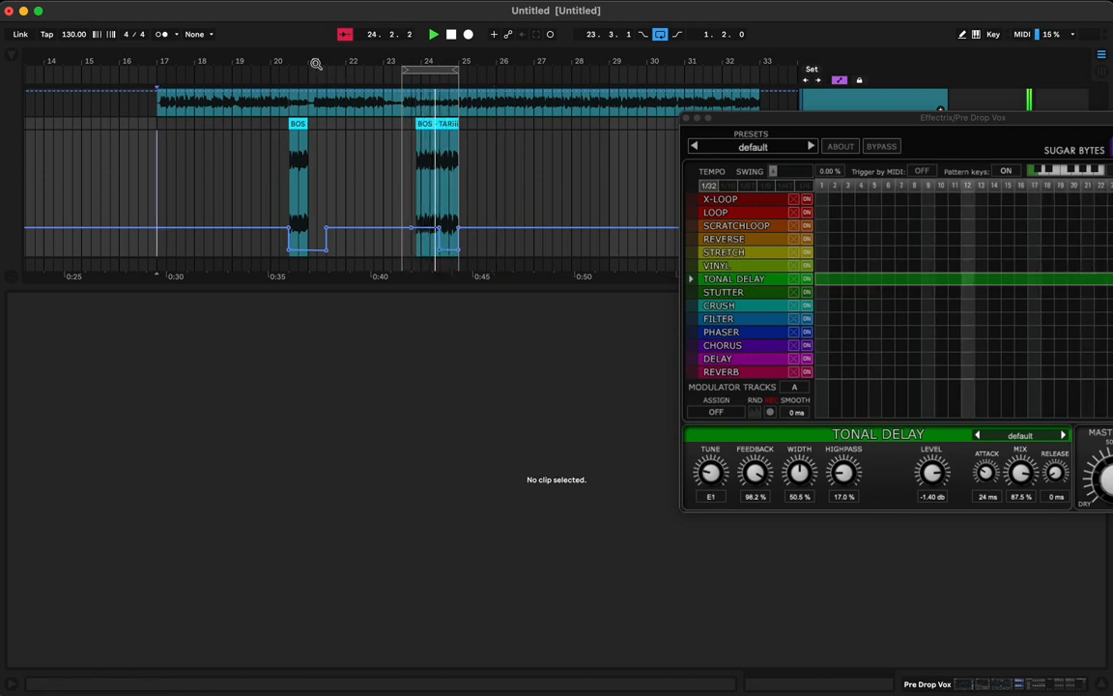
pyautogui.moveTo(316, 64); pyautogui.dragTo(285, 19)
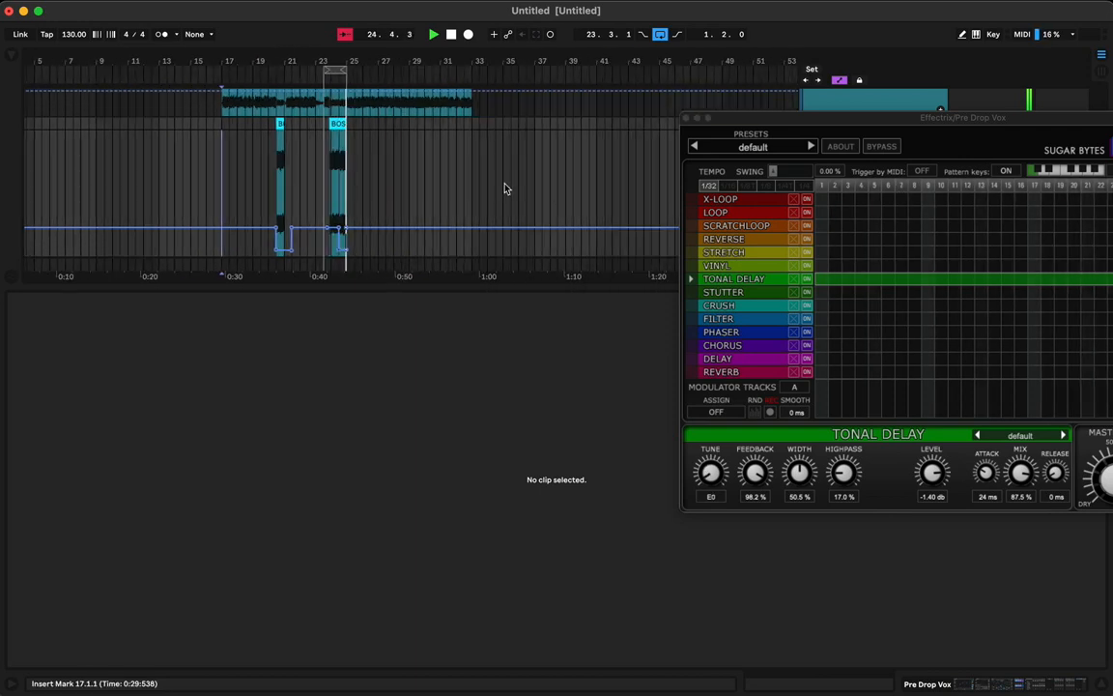
pyautogui.click(686, 119)
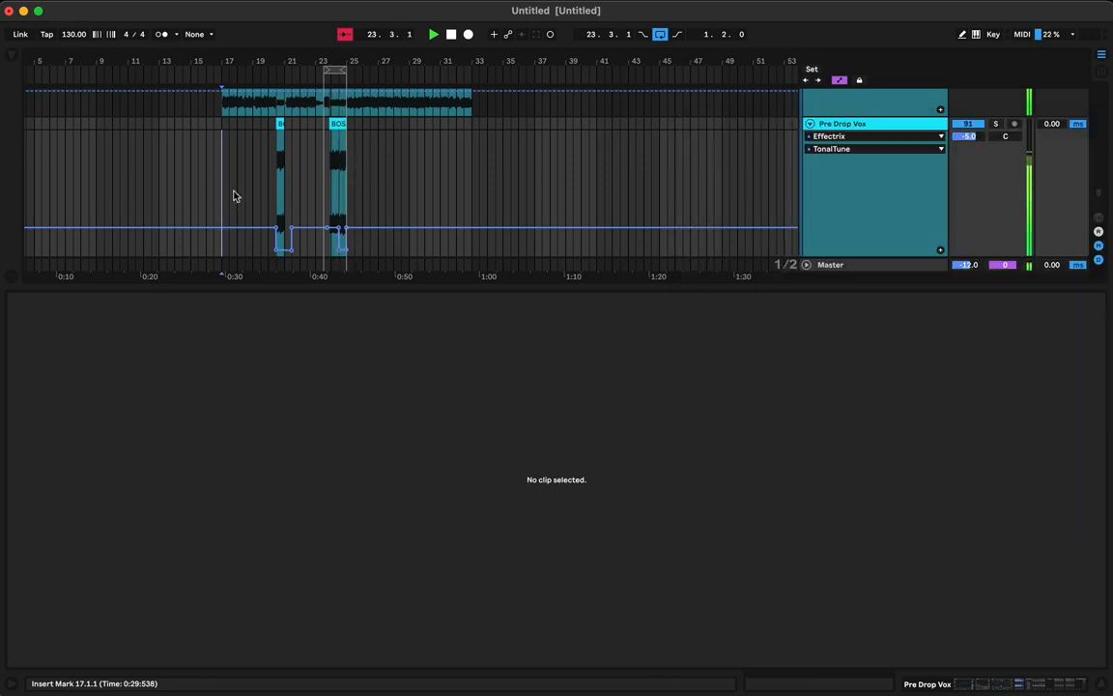
pyautogui.press('space')
pyautogui.press('space')
# - Hide the automation lanes and enlarge the arrangement area over the clip view
pyautogui.press('a')
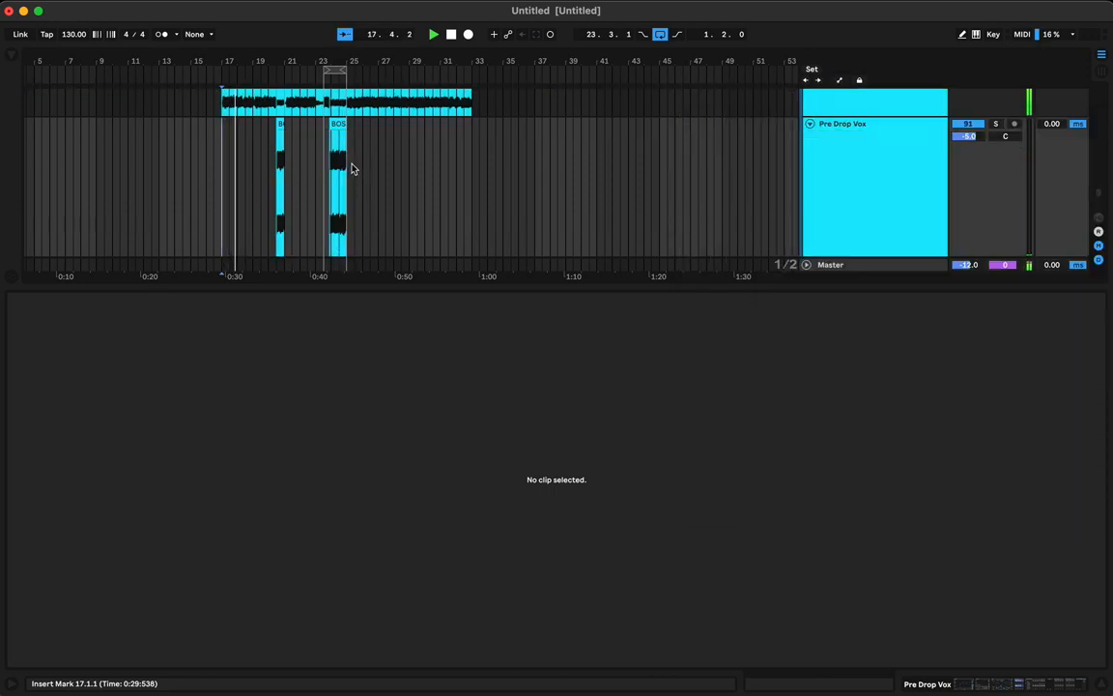
pyautogui.press('a')
pyautogui.moveTo(390, 61); pyautogui.dragTo(535, 61)
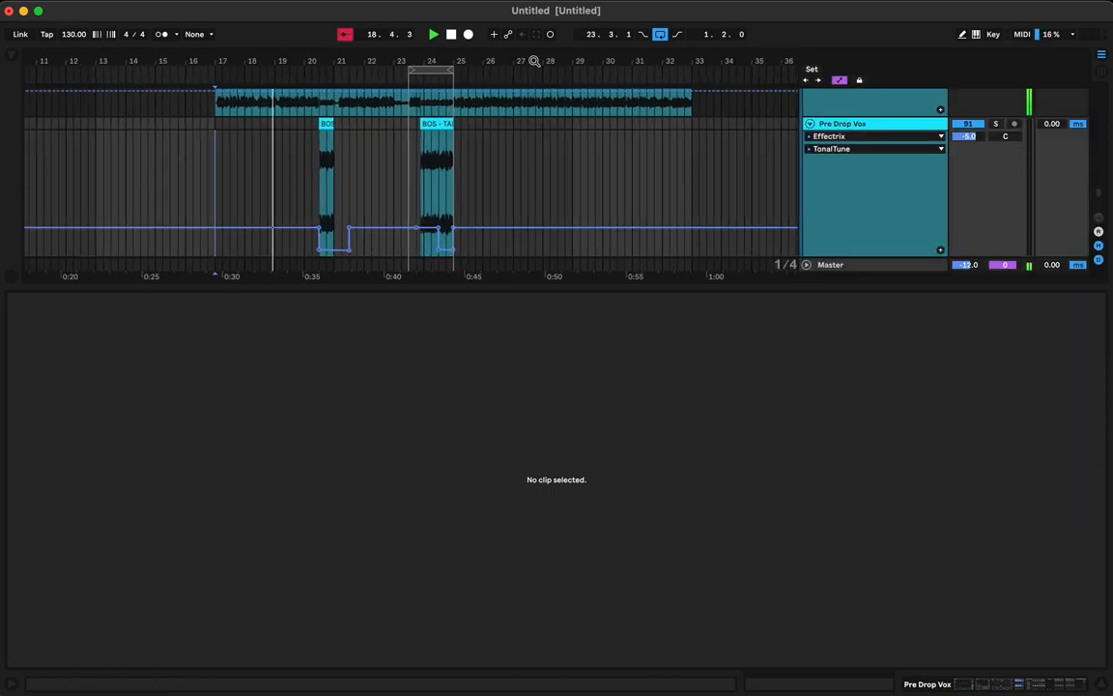
pyautogui.press('a')
pyautogui.rightClick(536, 186)
pyautogui.click(468, 287)
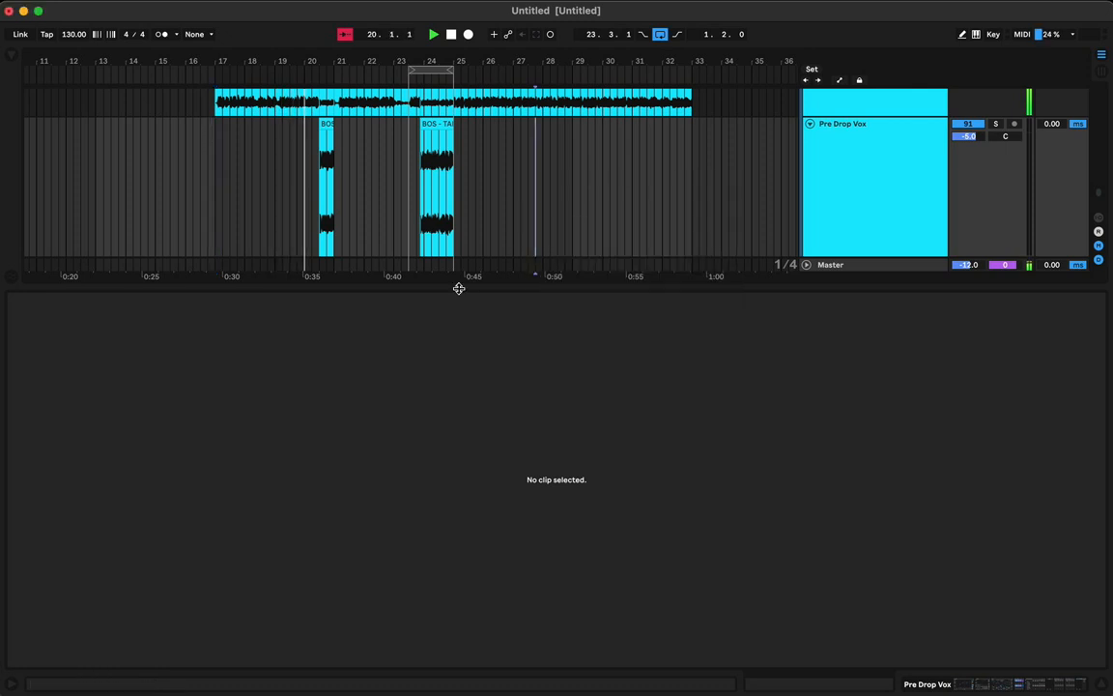
pyautogui.moveTo(459, 288); pyautogui.dragTo(473, 547)
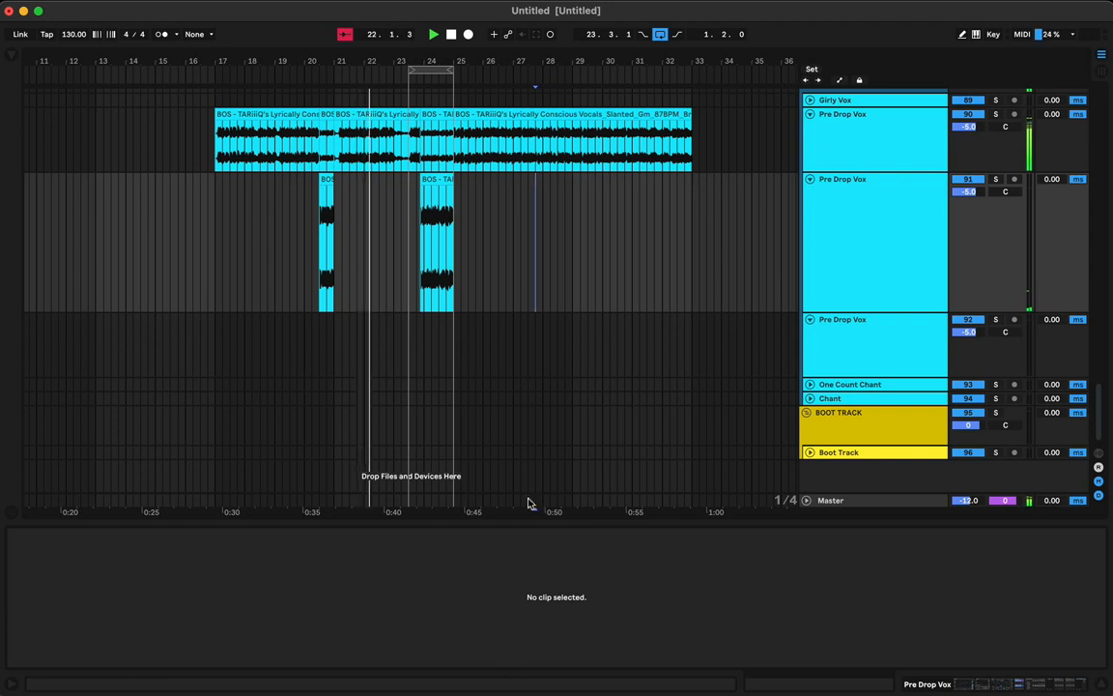
# - Turn off loop playback for the arrangement so playback continues past bar 25
pyautogui.scroll(3, 532, 415)
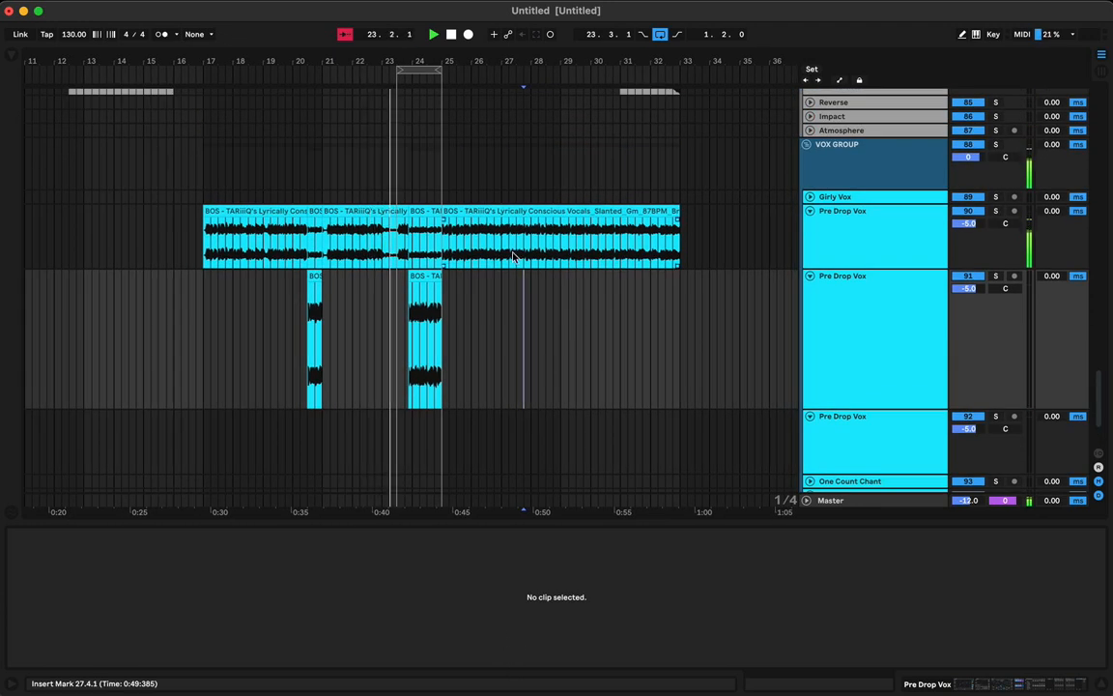
pyautogui.click(661, 35)
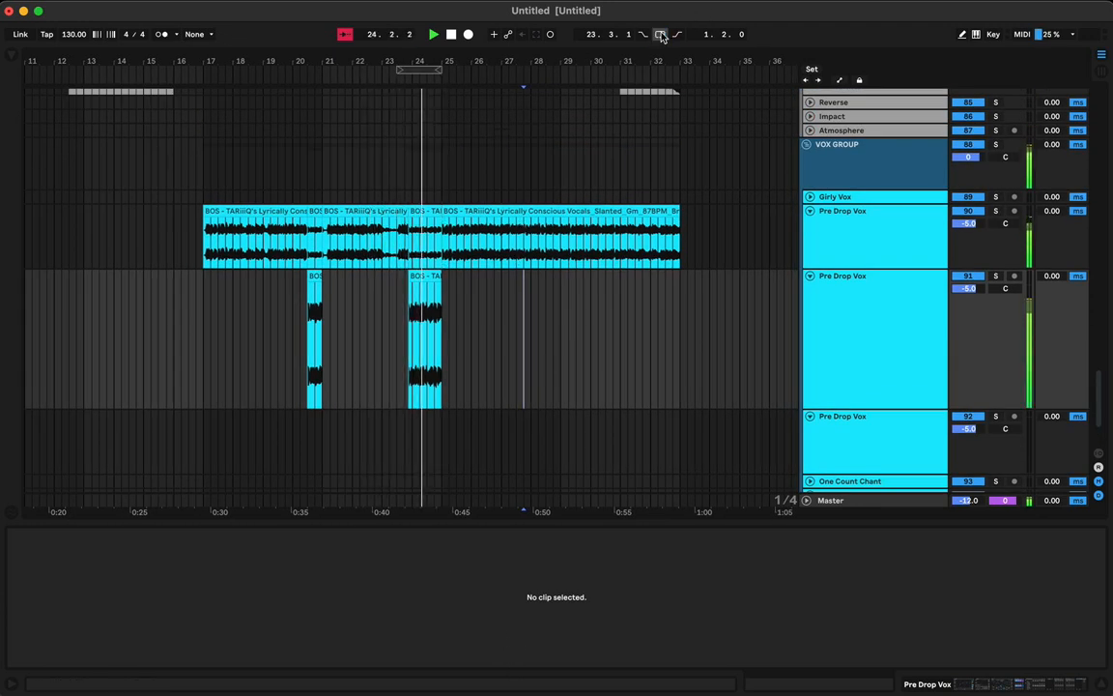
pyautogui.moveTo(509, 60)
pyautogui.mouseDown()
pyautogui.moveTo(503, 78)
pyautogui.moveTo(497, 61)
pyautogui.mouseUp()
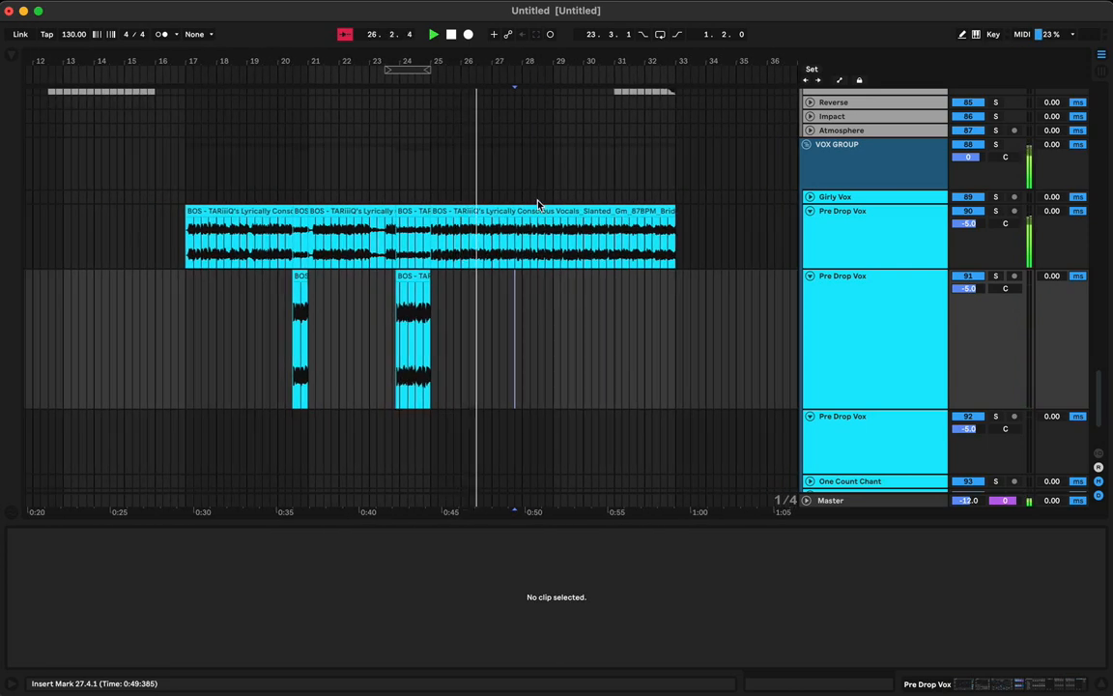
# - Split the phrase from 28.3.1 to 29.1.1 out of the main Pre Drop Vox clip and duplicate it onto the Effectrix track
pyautogui.click(544, 253)
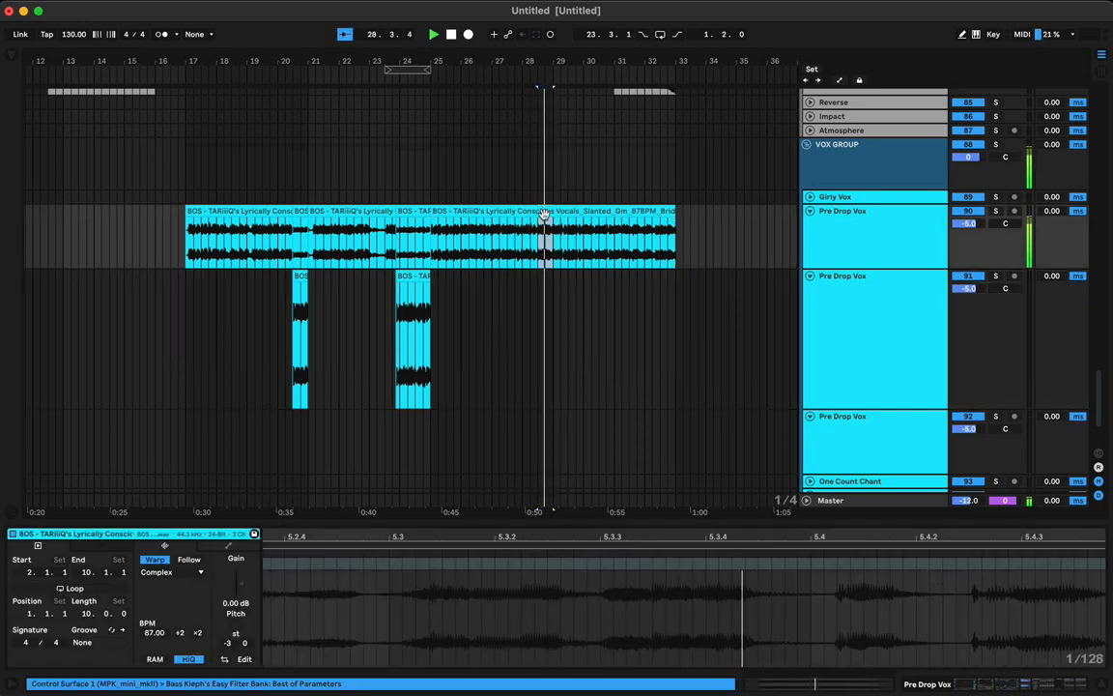
pyautogui.click(544, 212)
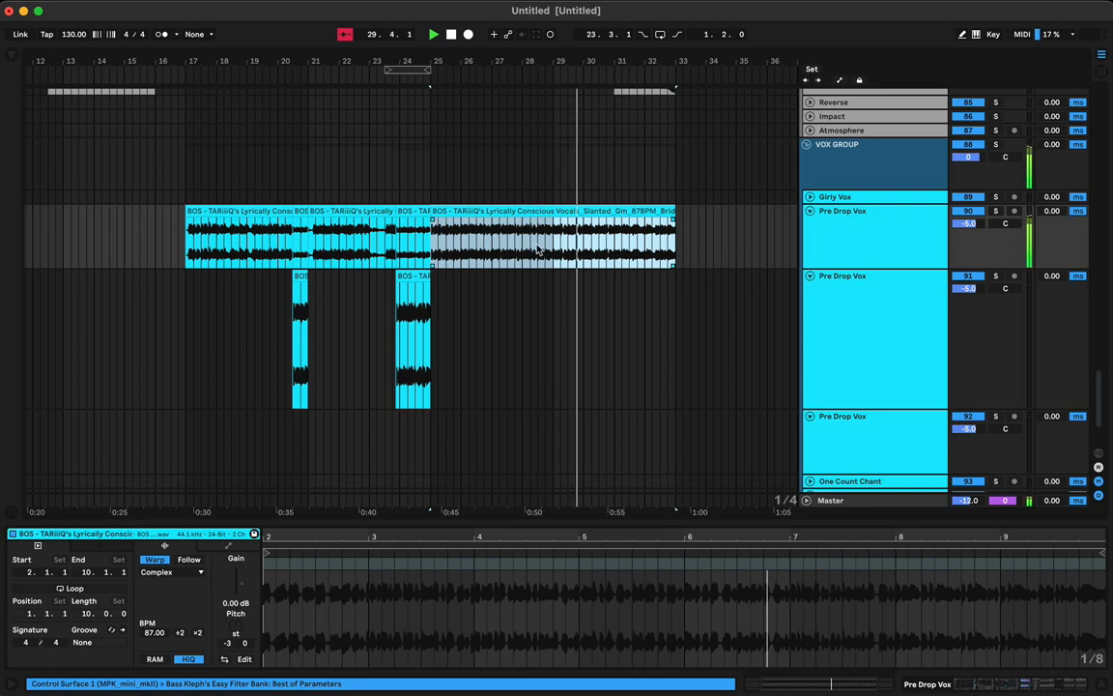
pyautogui.moveTo(539, 251); pyautogui.dragTo(545, 290)
pyautogui.press('super+e')
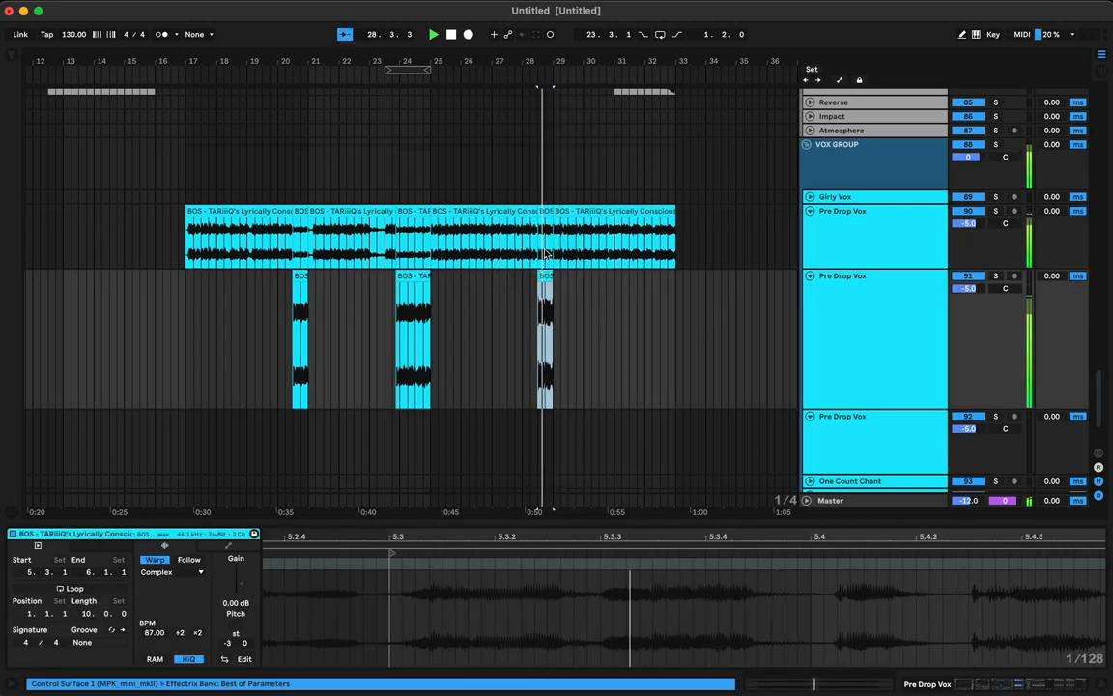
# - Set the gain of the split phrase on the main vocal track to -5.82 dB while replaying from 28.3.1
pyautogui.click(545, 212)
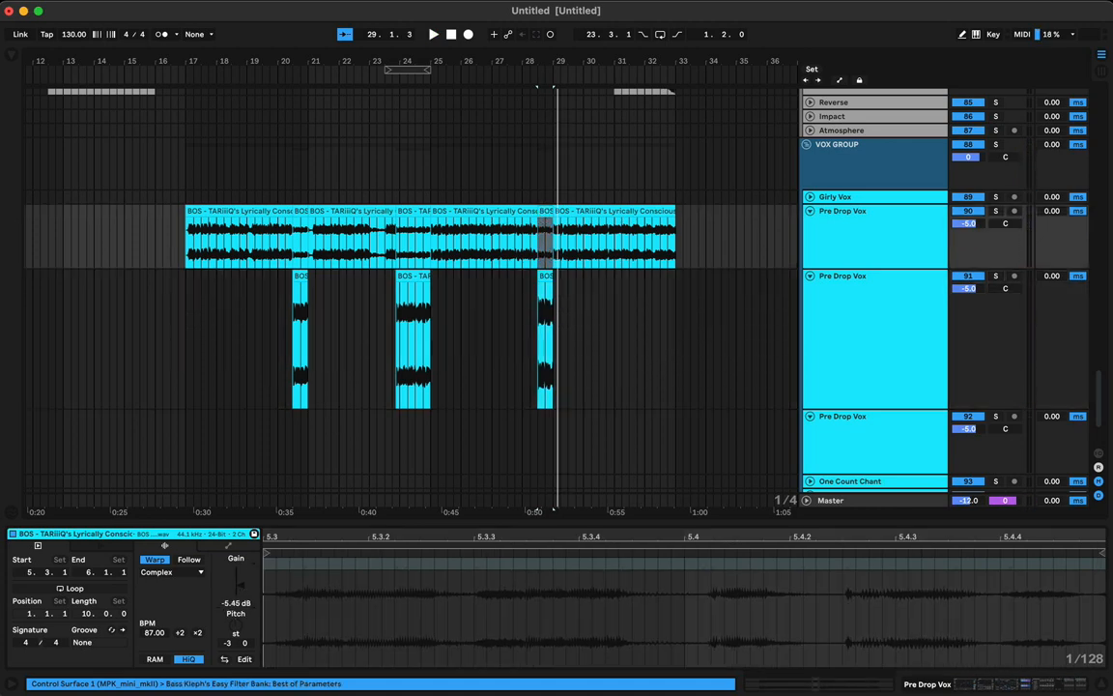
pyautogui.press('space')
pyautogui.press('space')
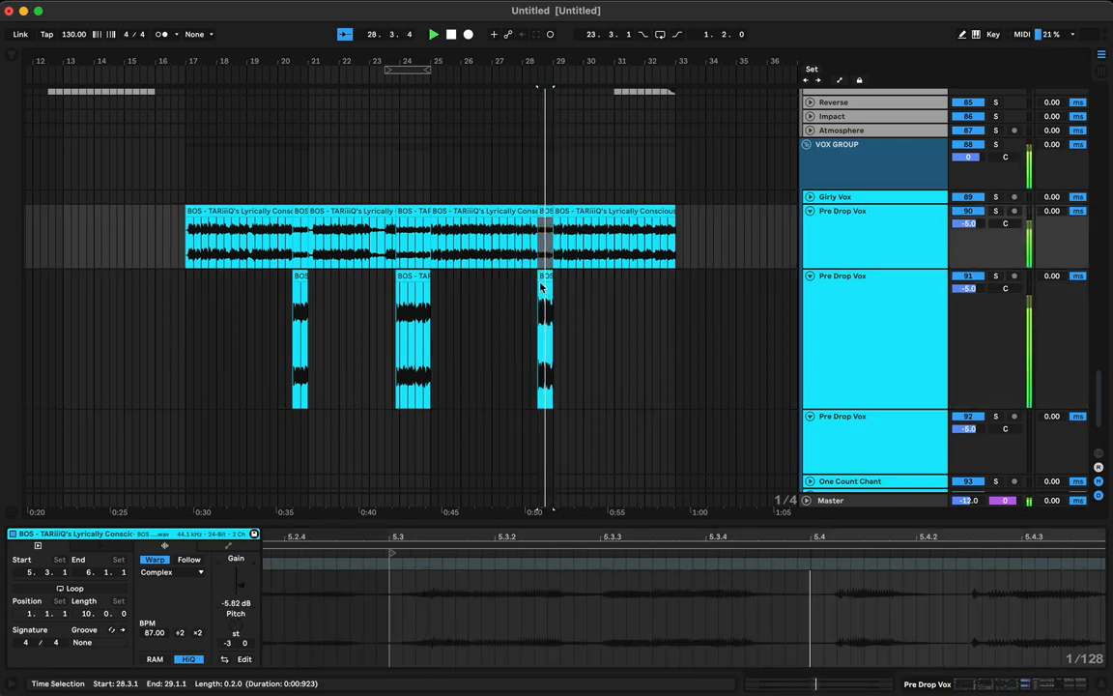
# - Set the gain of the phrase copy at 28.3.1 on the Effectrix track to -3.41 dB while replaying it
pyautogui.click(541, 276)
pyautogui.moveTo(239, 586); pyautogui.dragTo(239, 604)
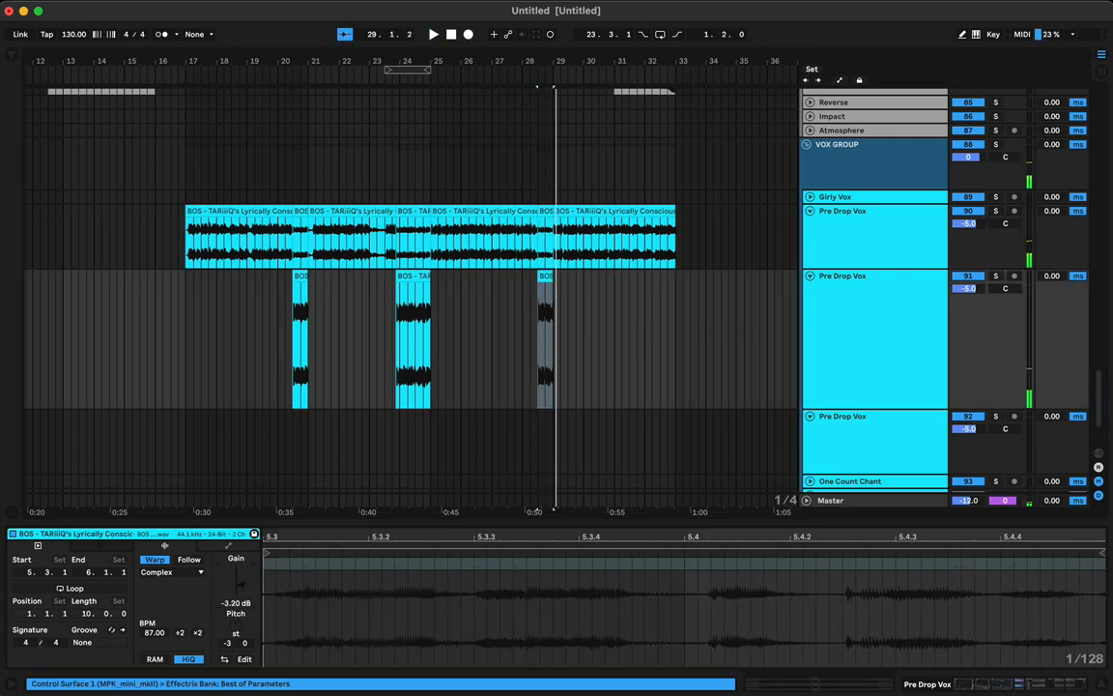
pyautogui.press('space')
pyautogui.press('space')
pyautogui.press('space')
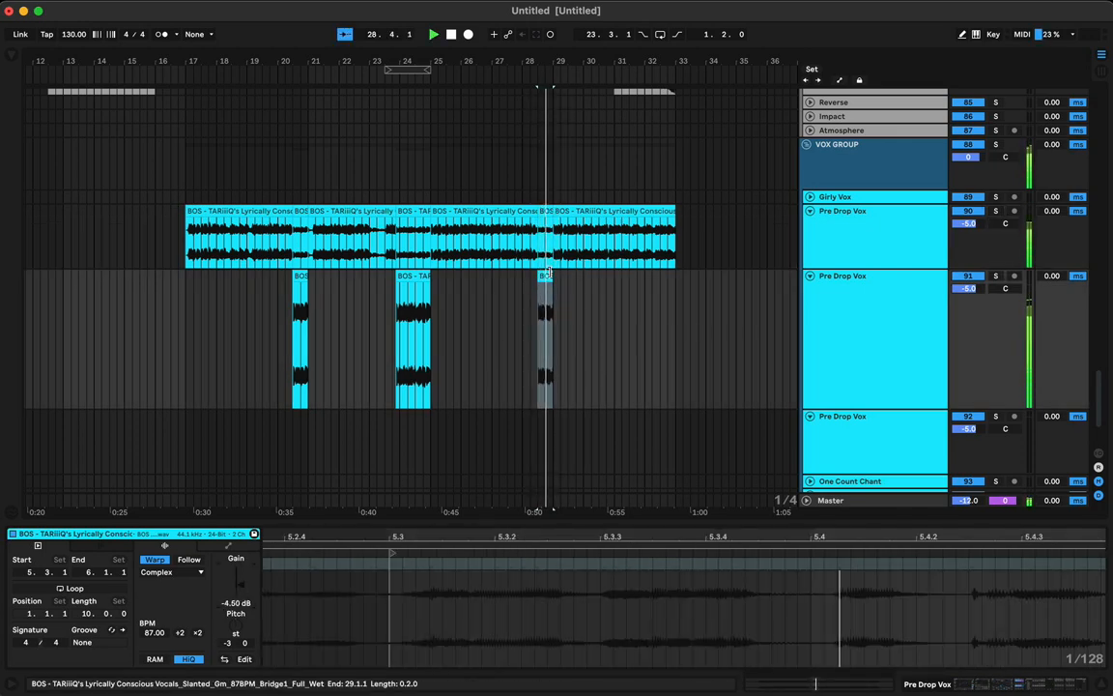
pyautogui.click(546, 277)
pyautogui.press('space')
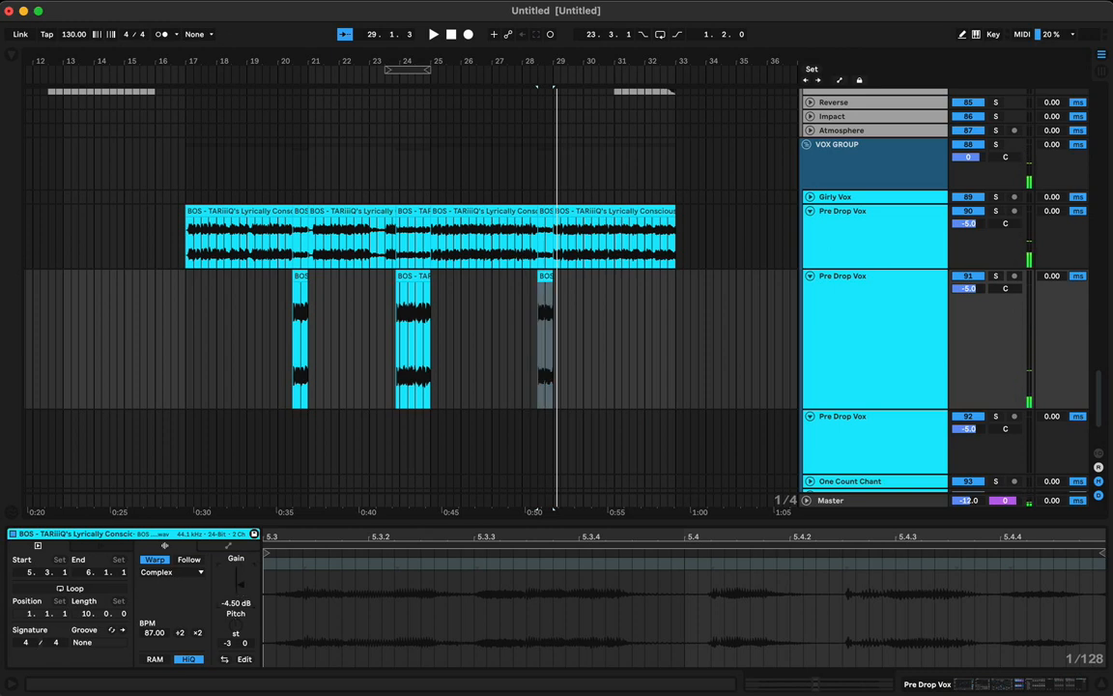
pyautogui.press('space')
# - Show the automation, give the phrase at 28.3.1 the same TonalTune dip as the short phrase at 20.3.1, and replay it
pyautogui.press('a')
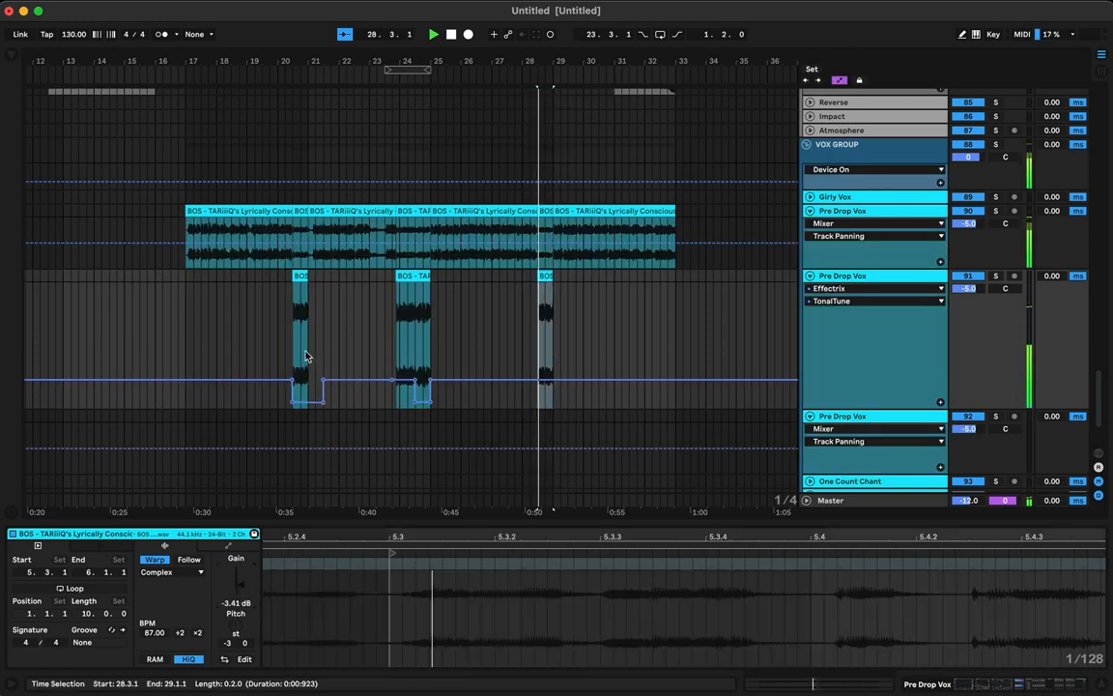
pyautogui.click(306, 354)
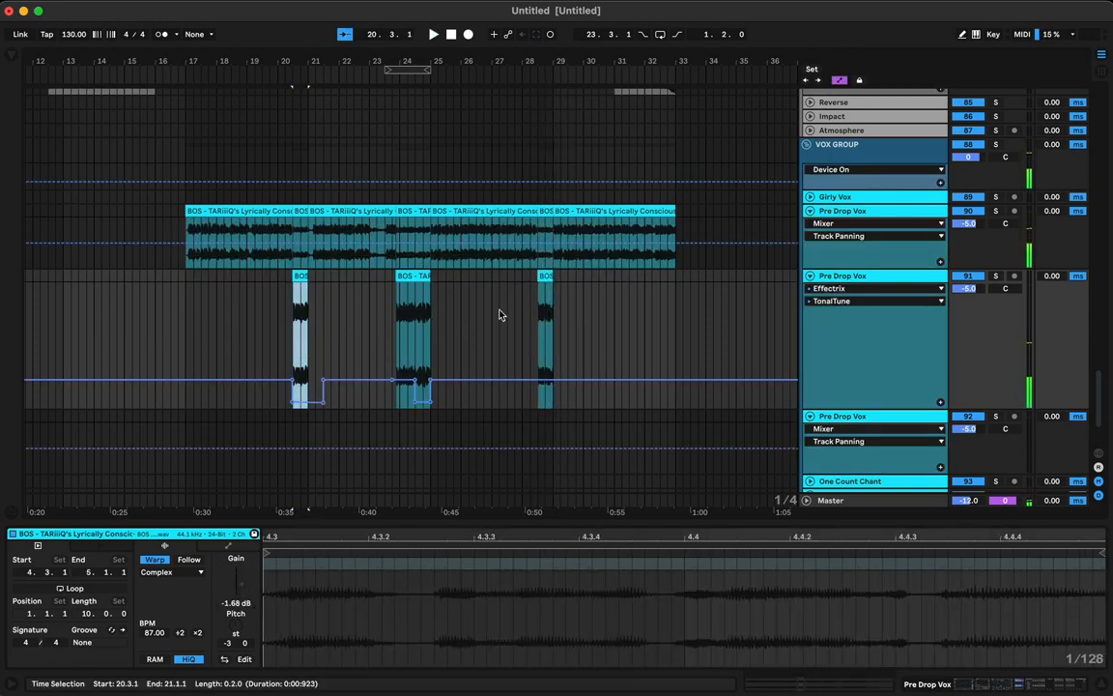
pyautogui.click(535, 329)
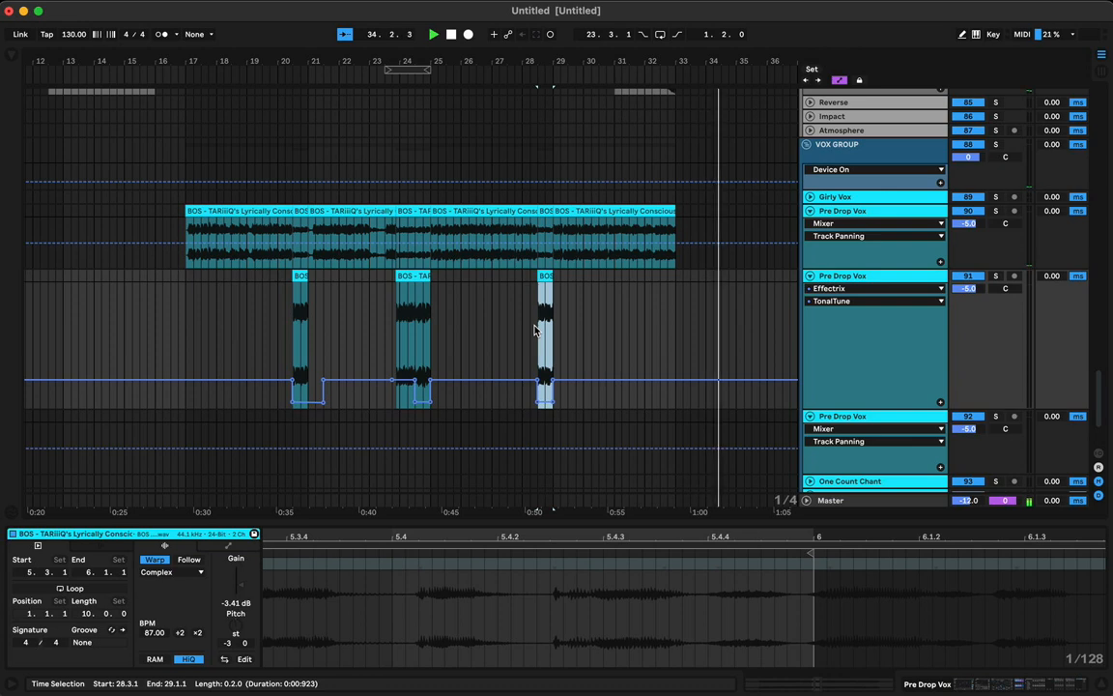
pyautogui.press('space')
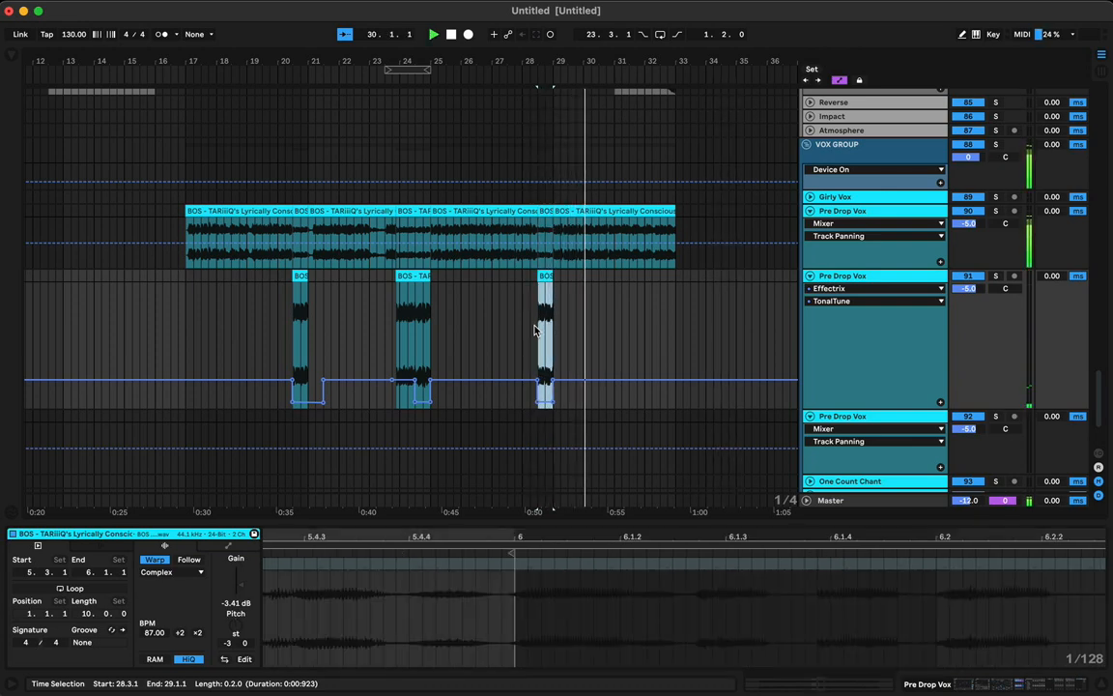
pyautogui.click(545, 274)
pyautogui.press('space')
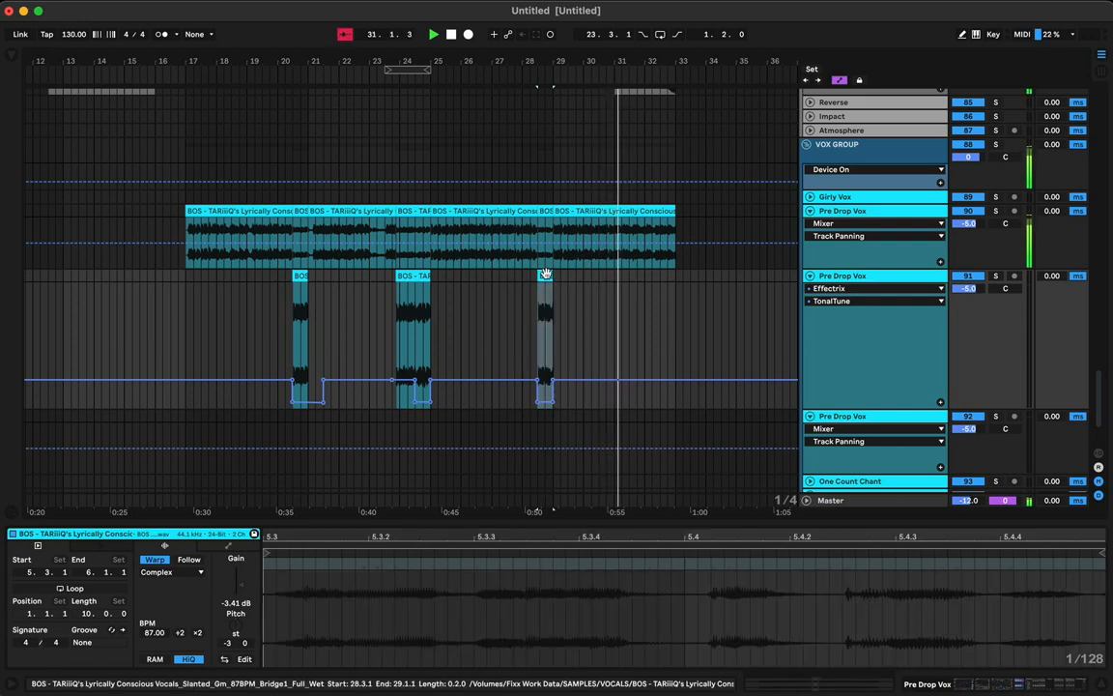
pyautogui.press('space')
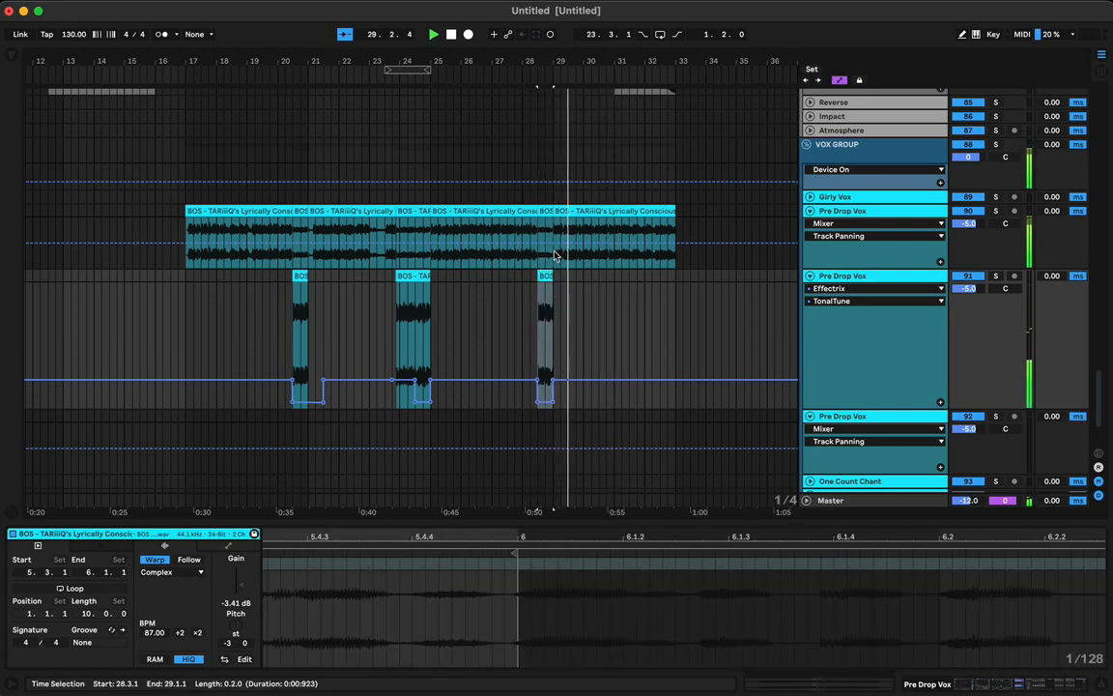
# - Hide the automation, split bar 32 out of the main Pre Drop Vox clip and duplicate it onto the Effectrix track
pyautogui.press('a')
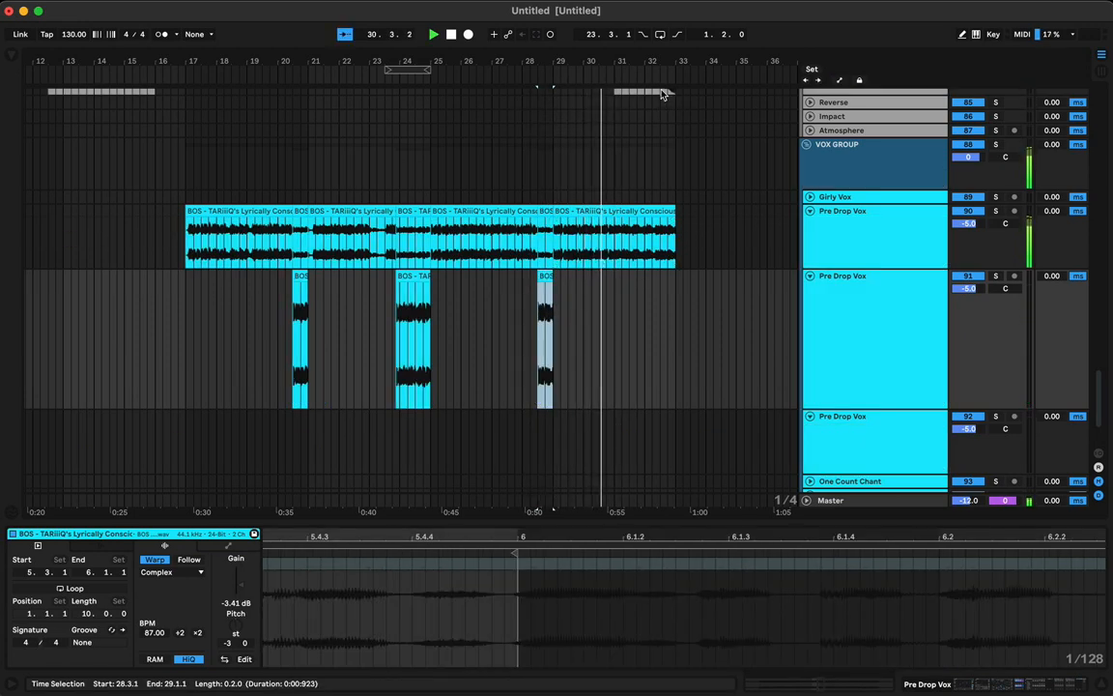
pyautogui.moveTo(666, 60)
pyautogui.mouseDown()
pyautogui.moveTo(661, 97)
pyautogui.moveTo(648, 56)
pyautogui.mouseUp()
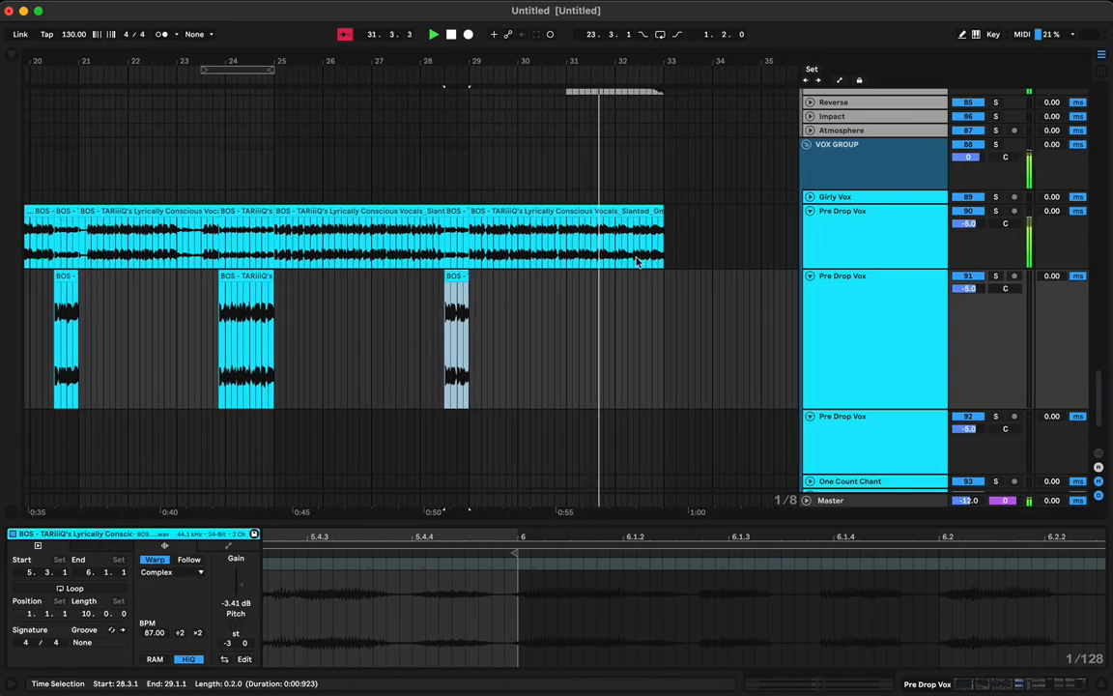
pyautogui.moveTo(616, 248)
pyautogui.mouseDown()
pyautogui.moveTo(675, 248)
pyautogui.moveTo(665, 252)
pyautogui.mouseUp()
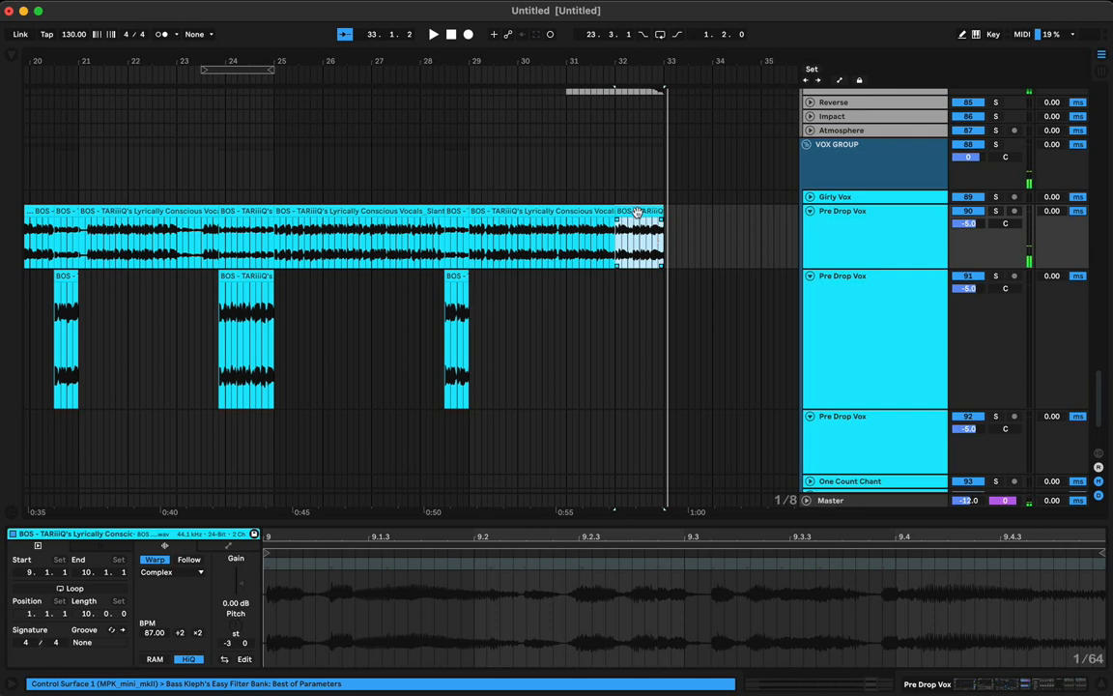
pyautogui.moveTo(633, 207); pyautogui.dragTo(629, 282)
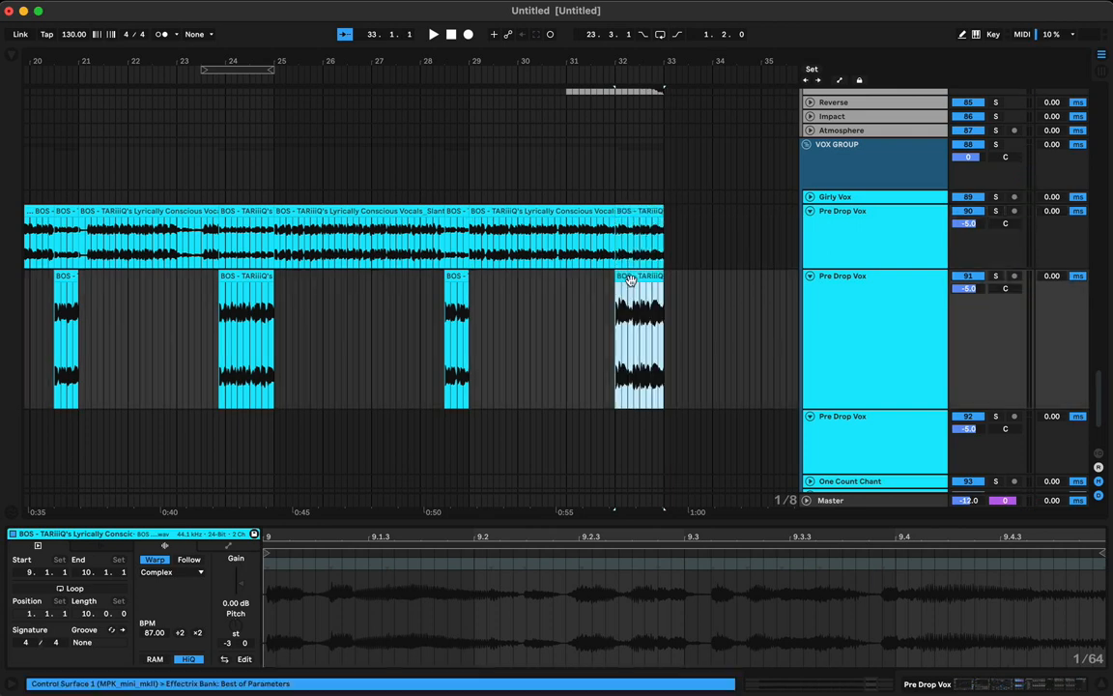
# - Set the gain of the bar 32 clip on the Effectrix track to -2.41 dB while replaying it
pyautogui.press('space')
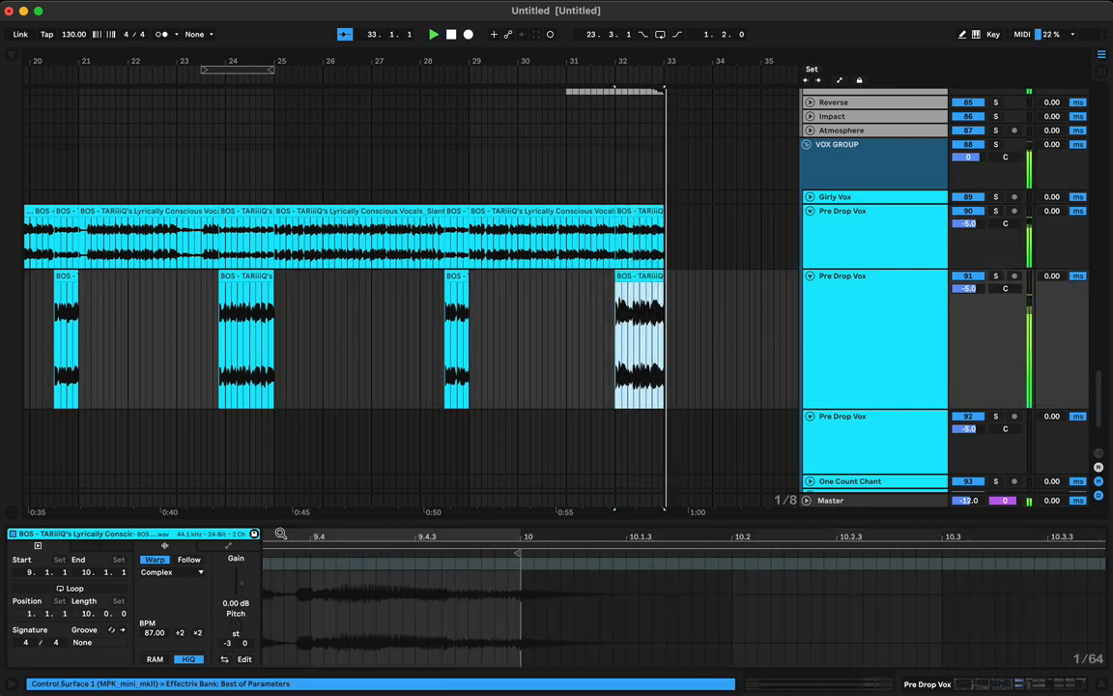
pyautogui.moveTo(241, 582); pyautogui.dragTo(242, 584)
pyautogui.press('space')
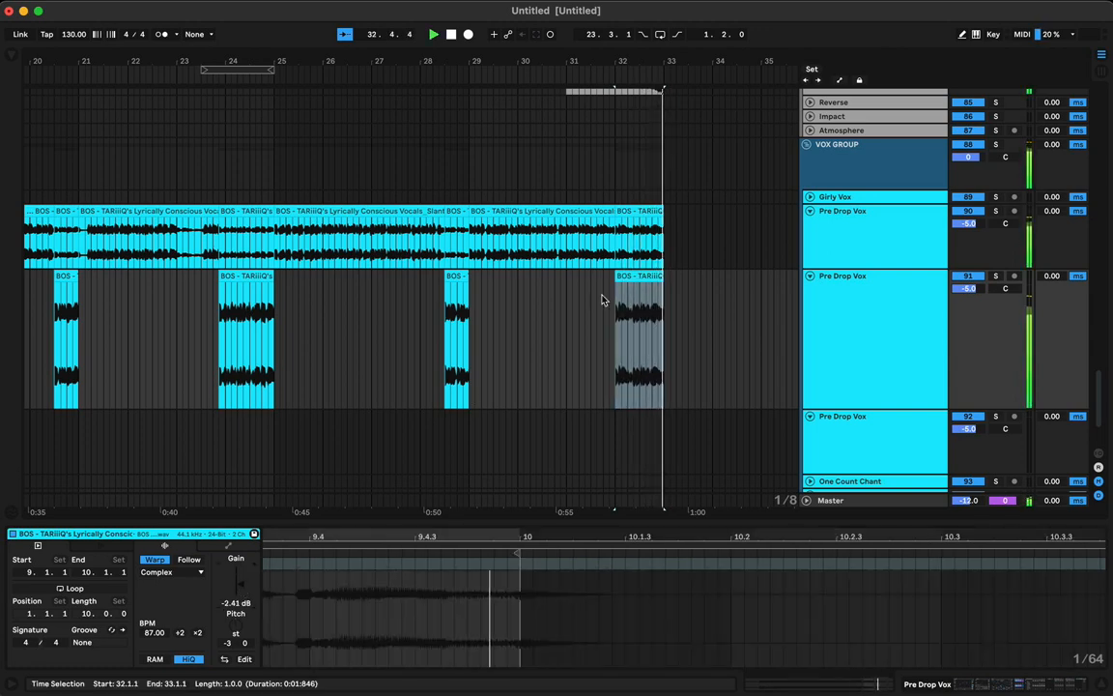
# - Trim the start of the bar 32 clips on the main and Effectrix vocal tracks to 32.2.3 and replay them
pyautogui.moveTo(613, 211); pyautogui.dragTo(631, 211)
pyautogui.moveTo(619, 287); pyautogui.dragTo(632, 280)
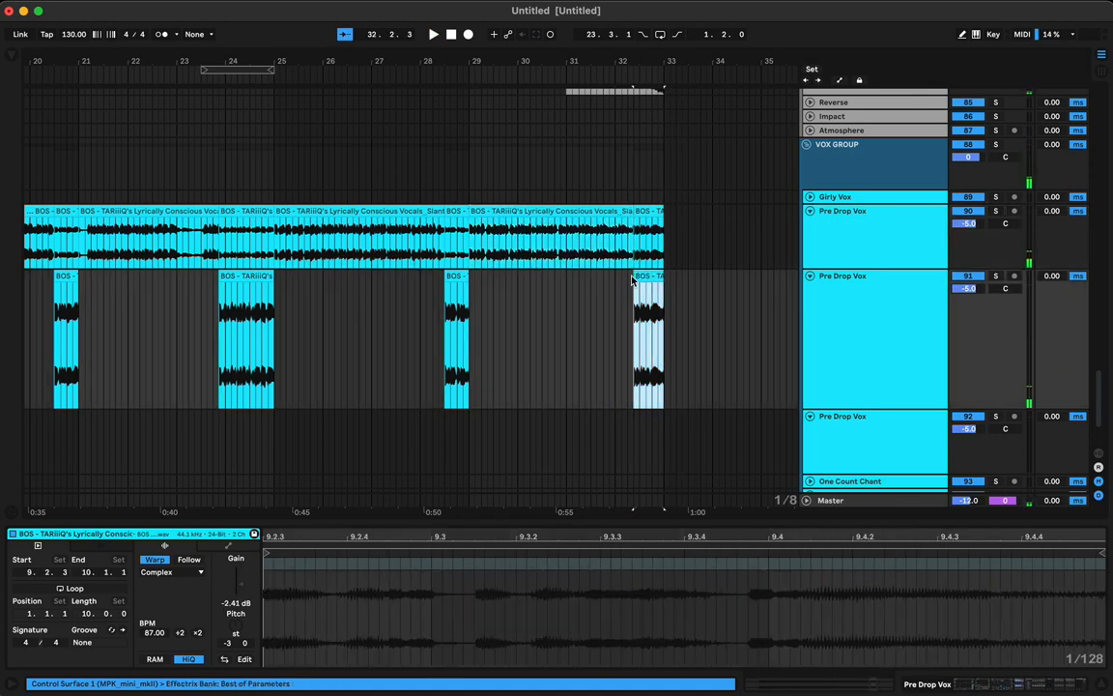
pyautogui.click(649, 211)
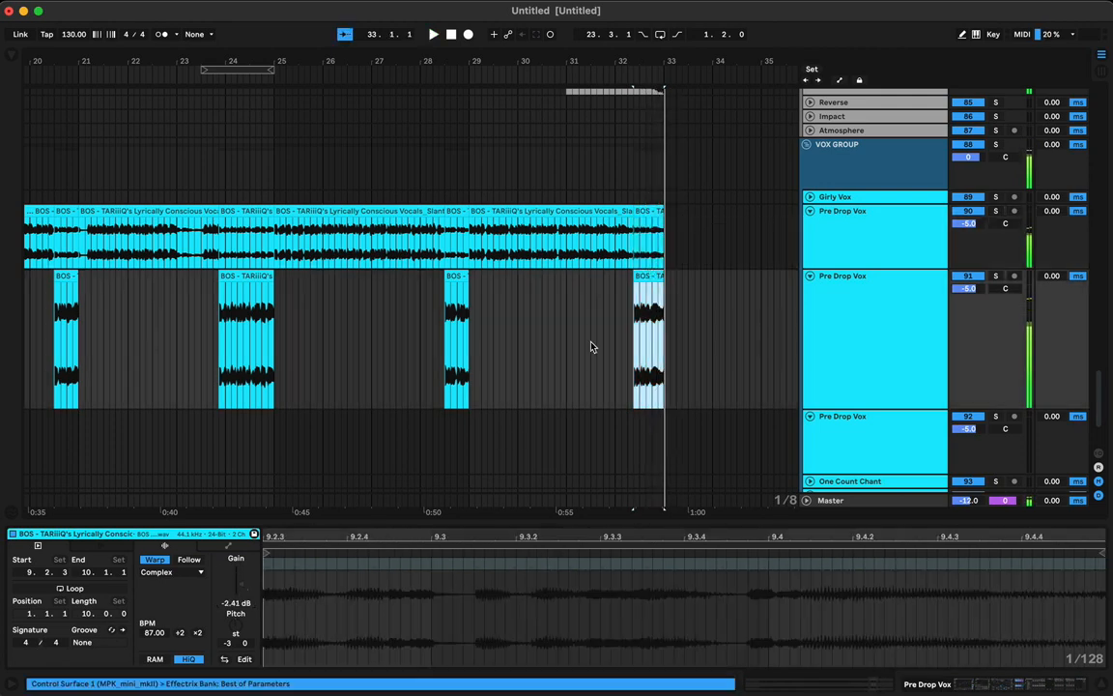
# - Show the automation, copy the second half of the TonalTune dip at 28.4.1 to 32.4.1 and replay the phrase
pyautogui.press('a')
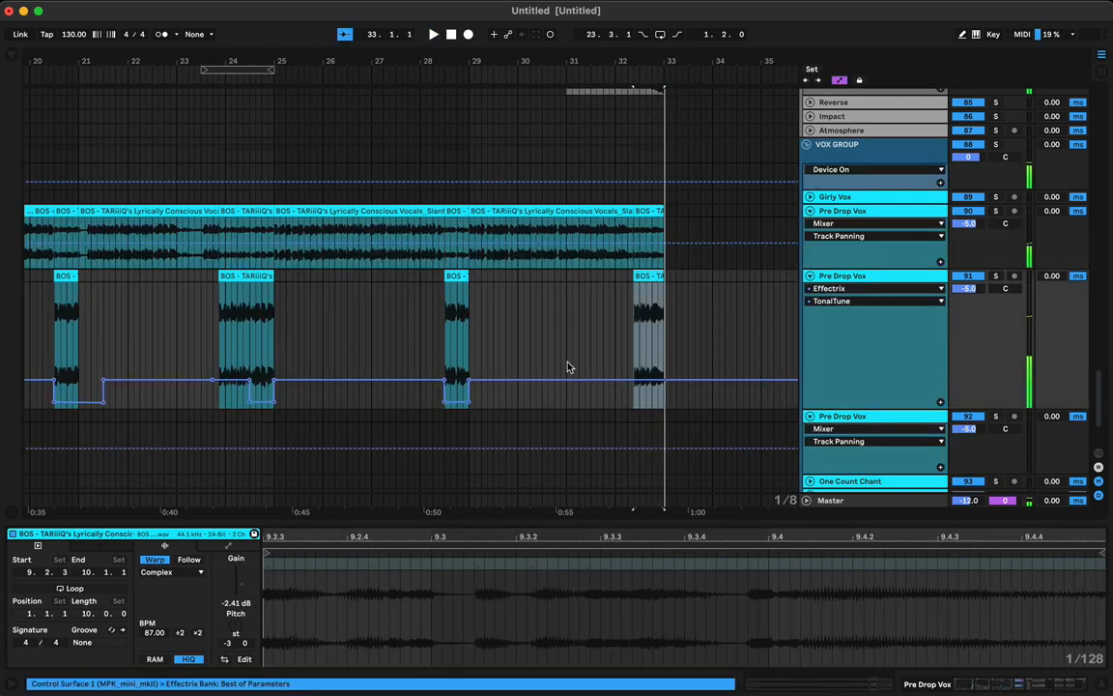
pyautogui.click(655, 387)
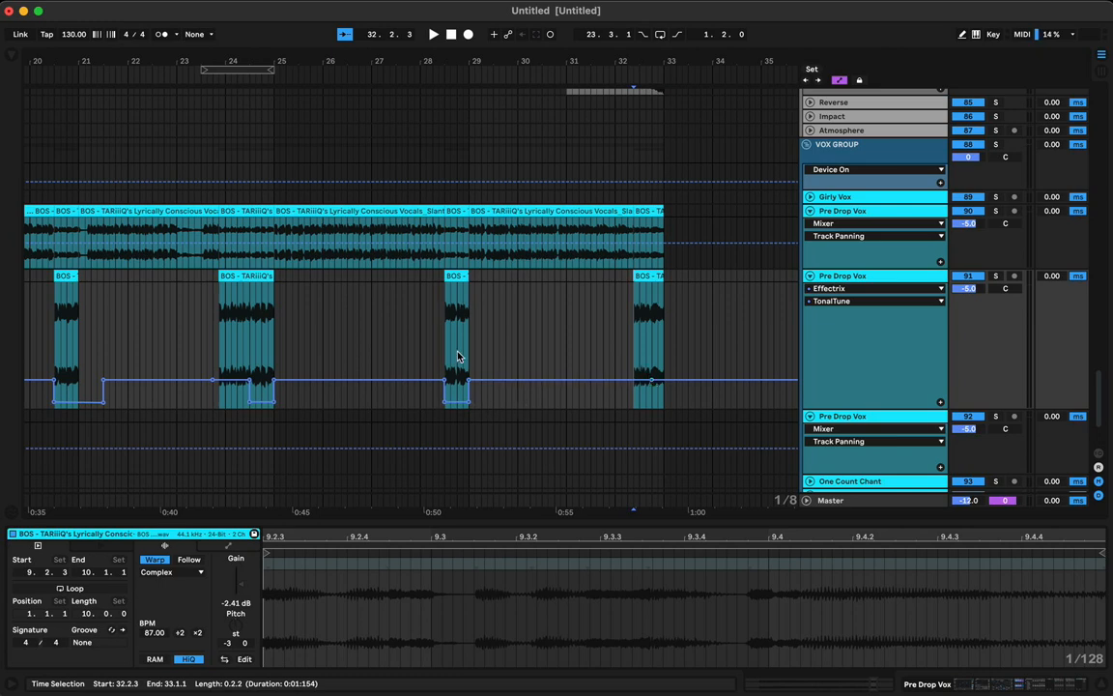
pyautogui.moveTo(459, 357); pyautogui.dragTo(472, 359)
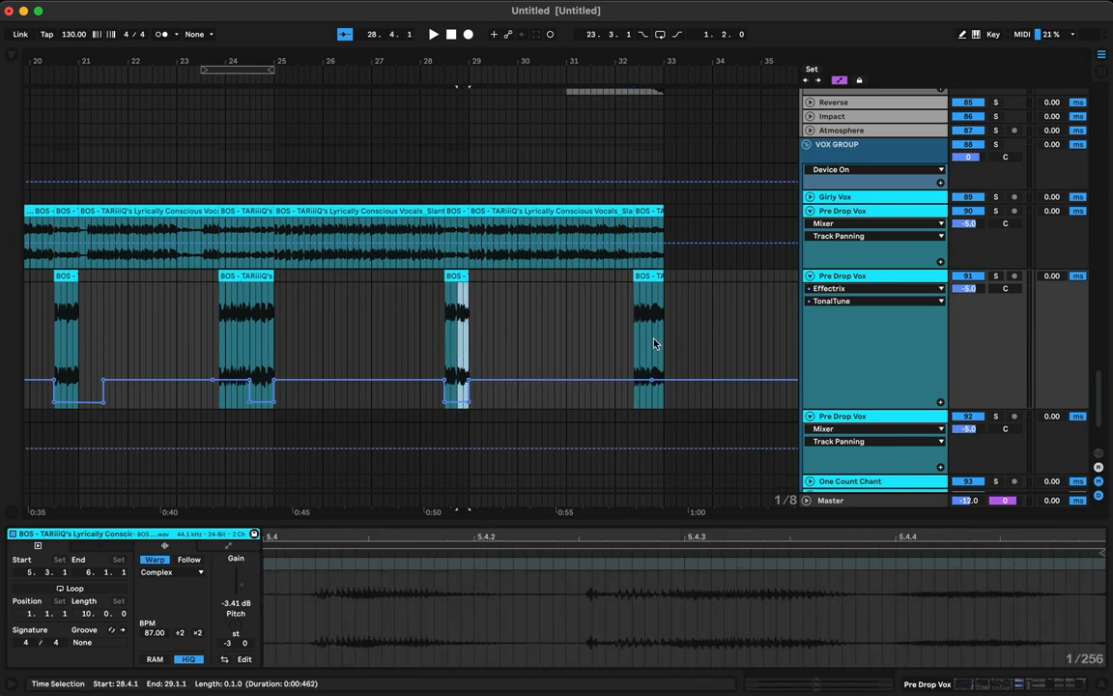
pyautogui.click(653, 343)
pyautogui.press('space')
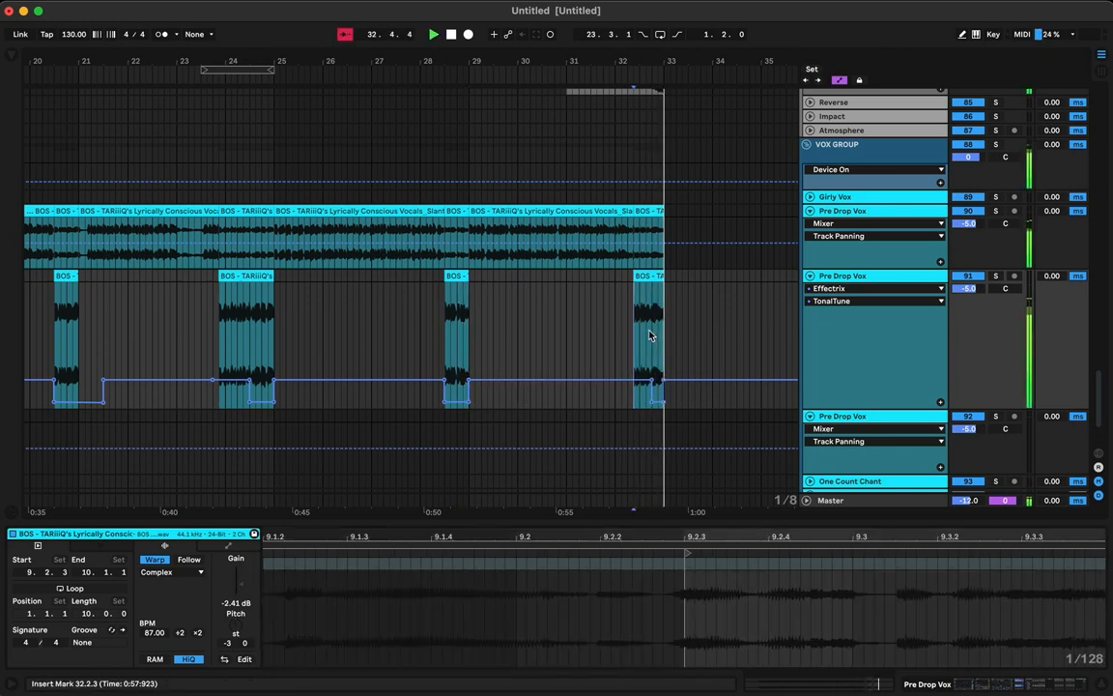
pyautogui.press('space')
pyautogui.press('space')
pyautogui.press('space')
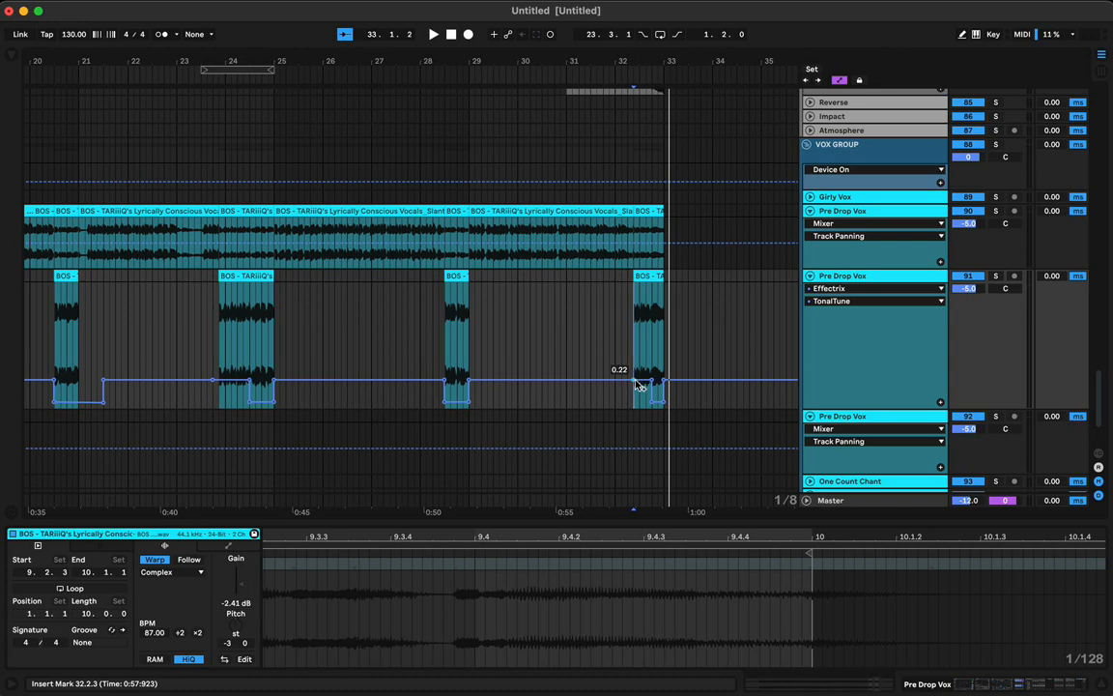
# - Turn the TonalTune drop into a ramp running from 32.2.3 down to 32.4.1 and replay it
pyautogui.press('space')
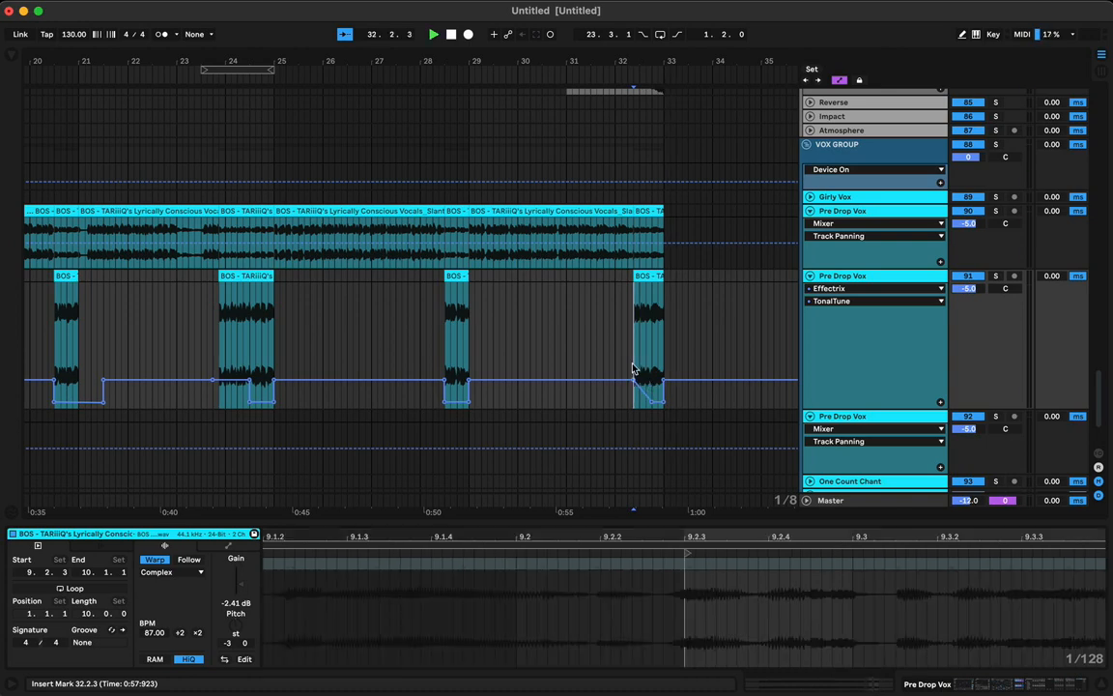
pyautogui.press('space')
pyautogui.press('space')
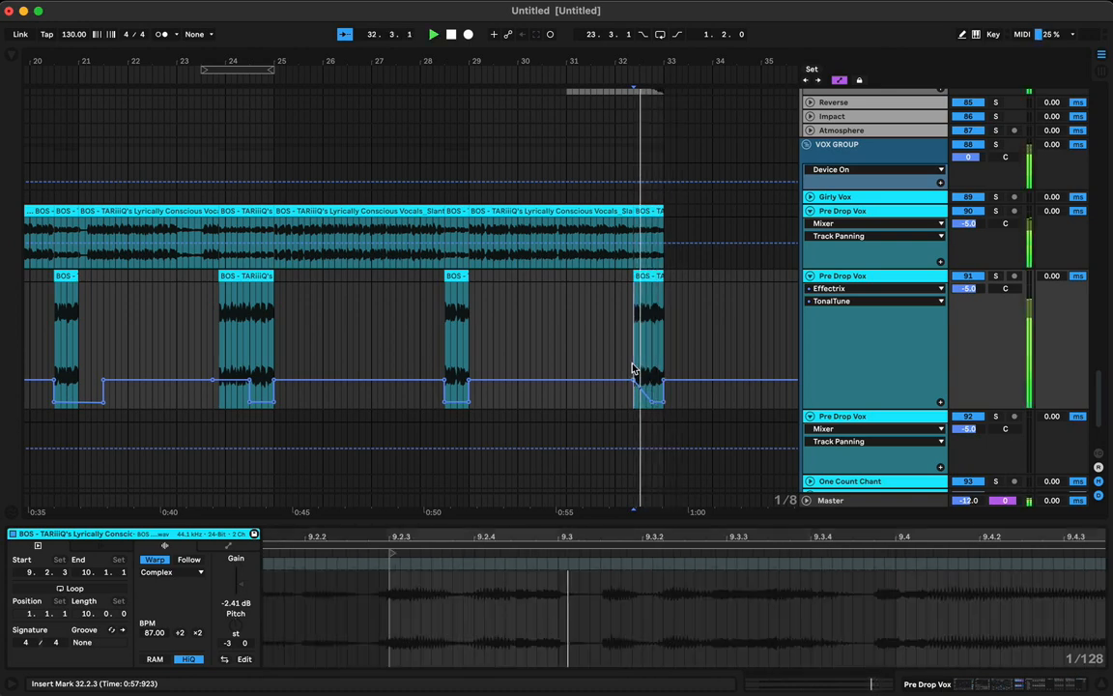
pyautogui.press('space')
pyautogui.press('space')
# - Extend the Effectrix track's last clip back to 32.1.1 and make the TonalTune ramp start there while replaying it
pyautogui.moveTo(637, 277); pyautogui.dragTo(618, 279)
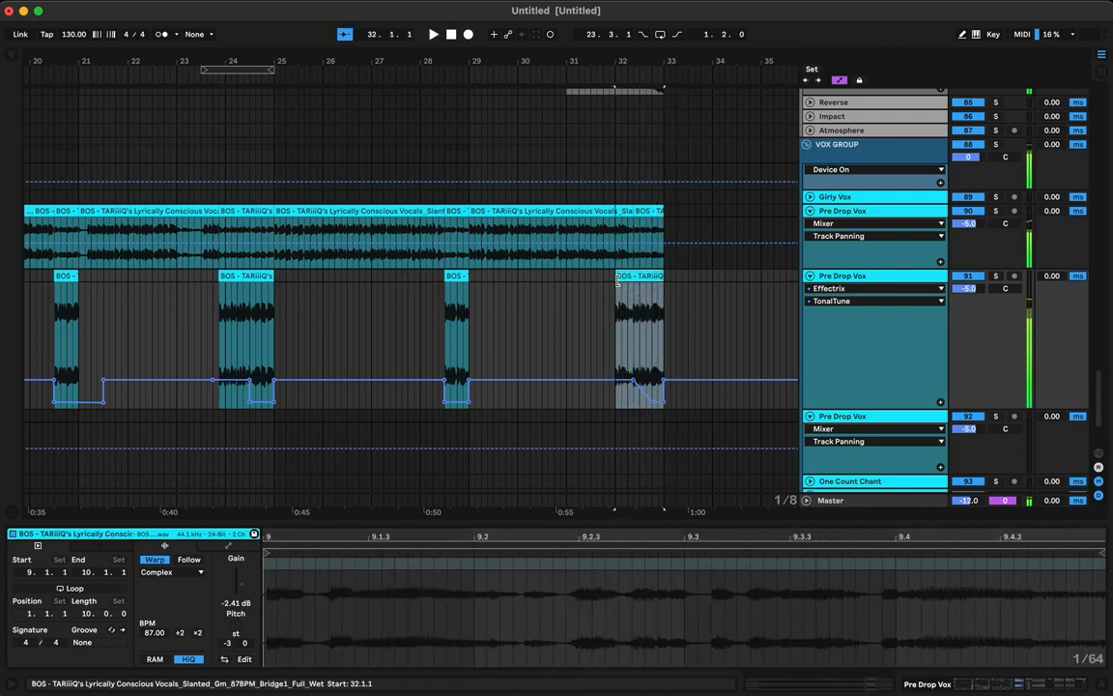
pyautogui.click(619, 378)
pyautogui.press('space')
pyautogui.press('space')
pyautogui.click(632, 381)
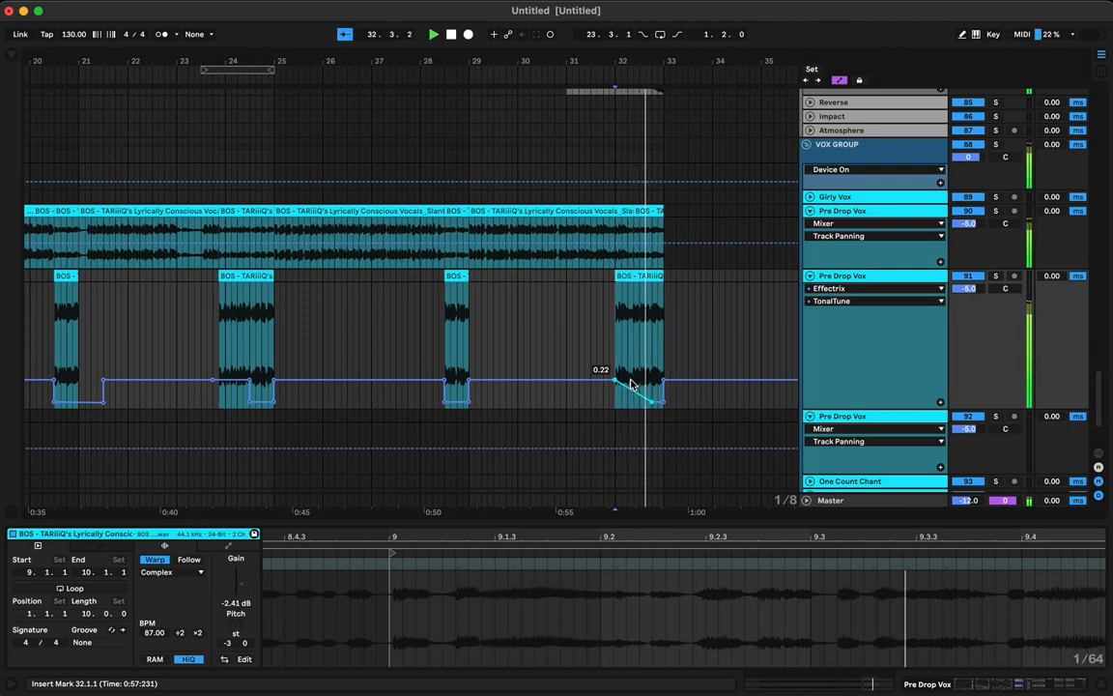
# - Extend the main track's last clip back to 32.1.1, hide the automation and set that clip's gain to -2.13 dB
pyautogui.moveTo(636, 212); pyautogui.dragTo(616, 213)
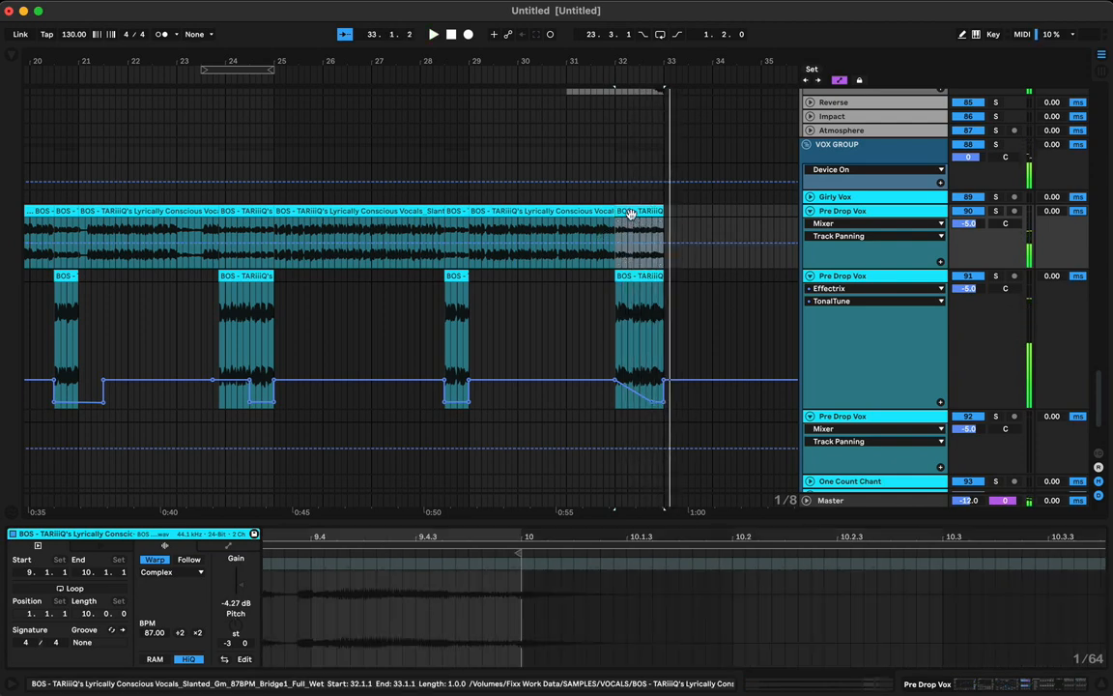
pyautogui.press('a')
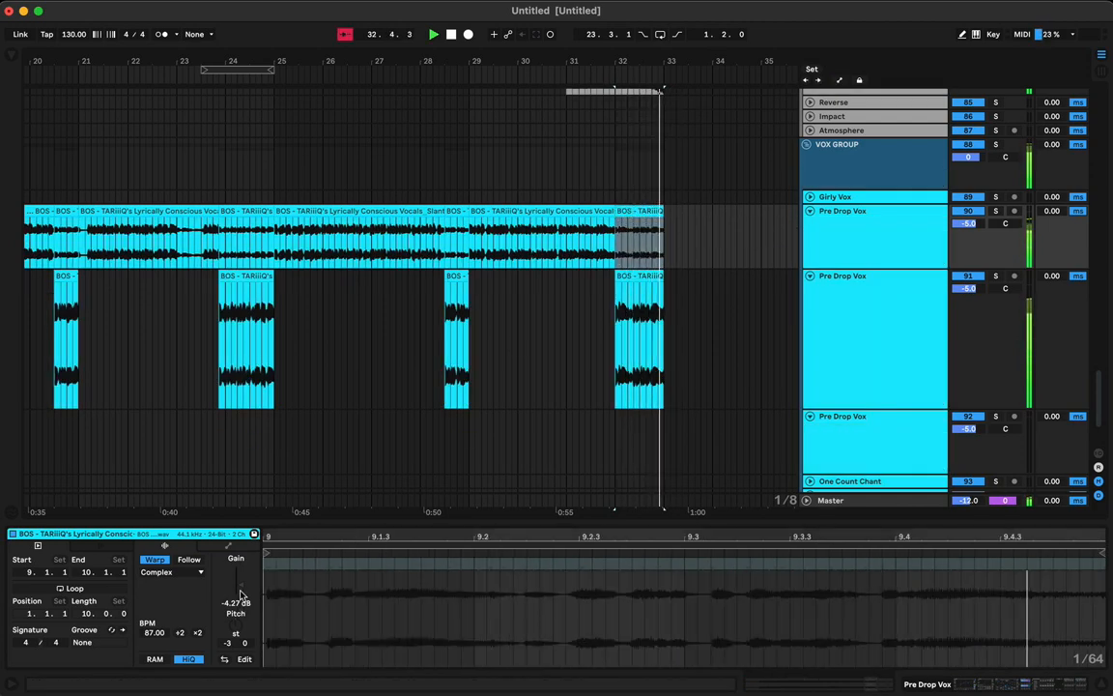
pyautogui.press('space')
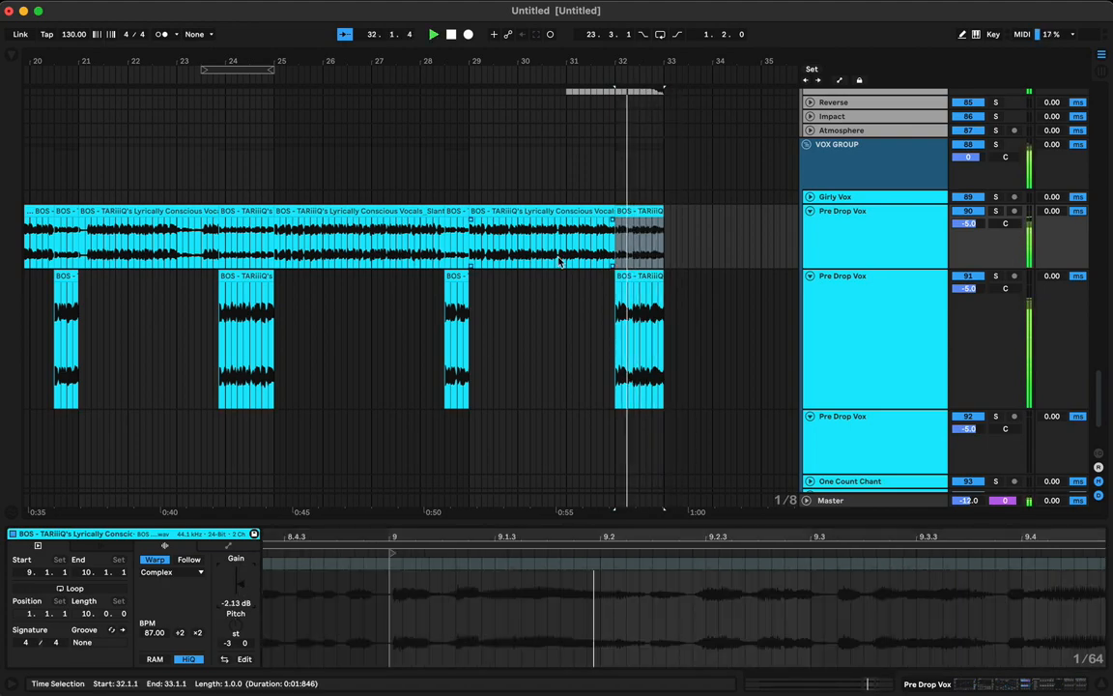
# - Play the whole pre-drop vocal arrangement back from bar 17
pyautogui.moveTo(611, 58); pyautogui.dragTo(533, 55)
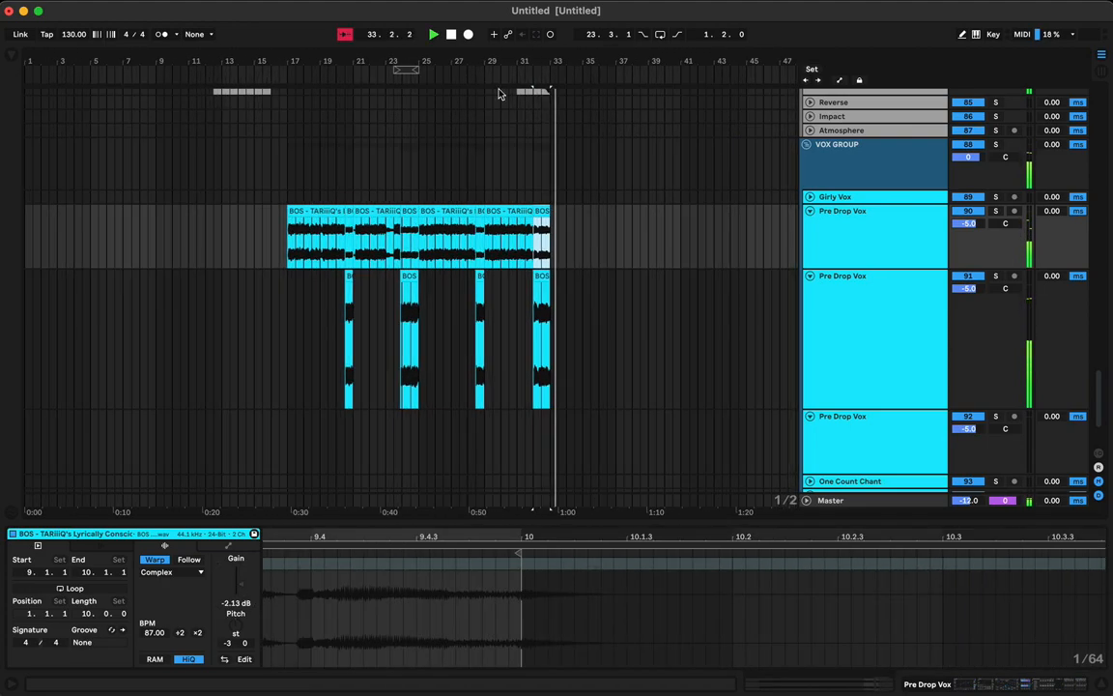
pyautogui.click(289, 255)
pyautogui.press('space')
pyautogui.press('space')
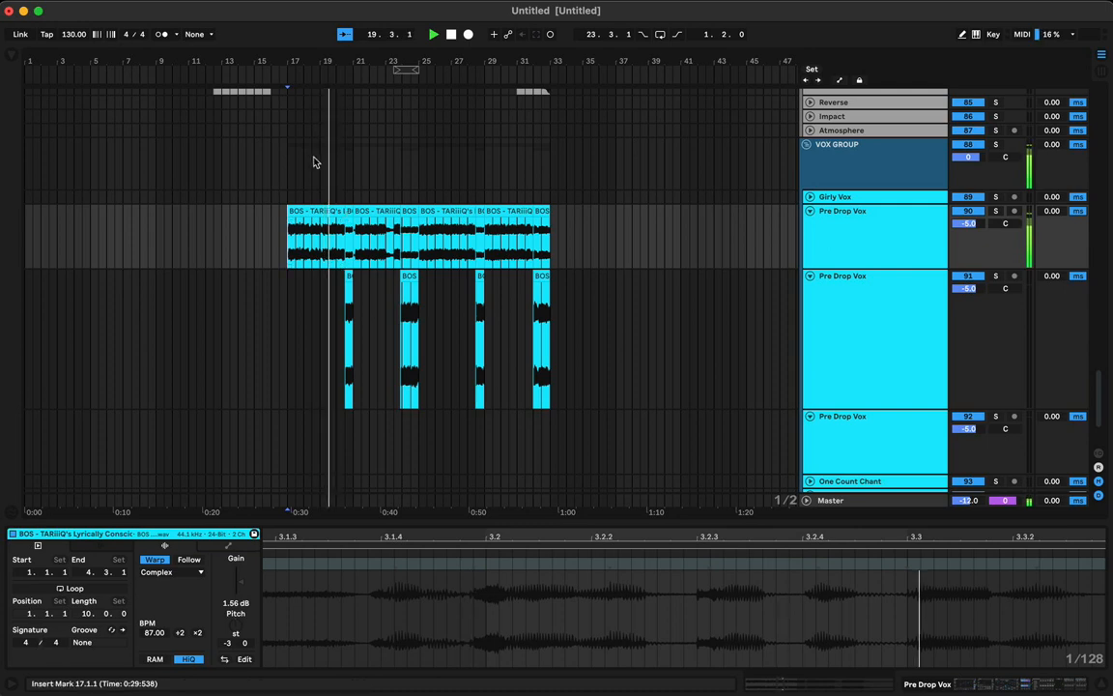
# - Search the User Library for "phone" and load the Cymatics - On The Phone rack onto the empty Pre Drop Vox track
pyautogui.click(13, 56)
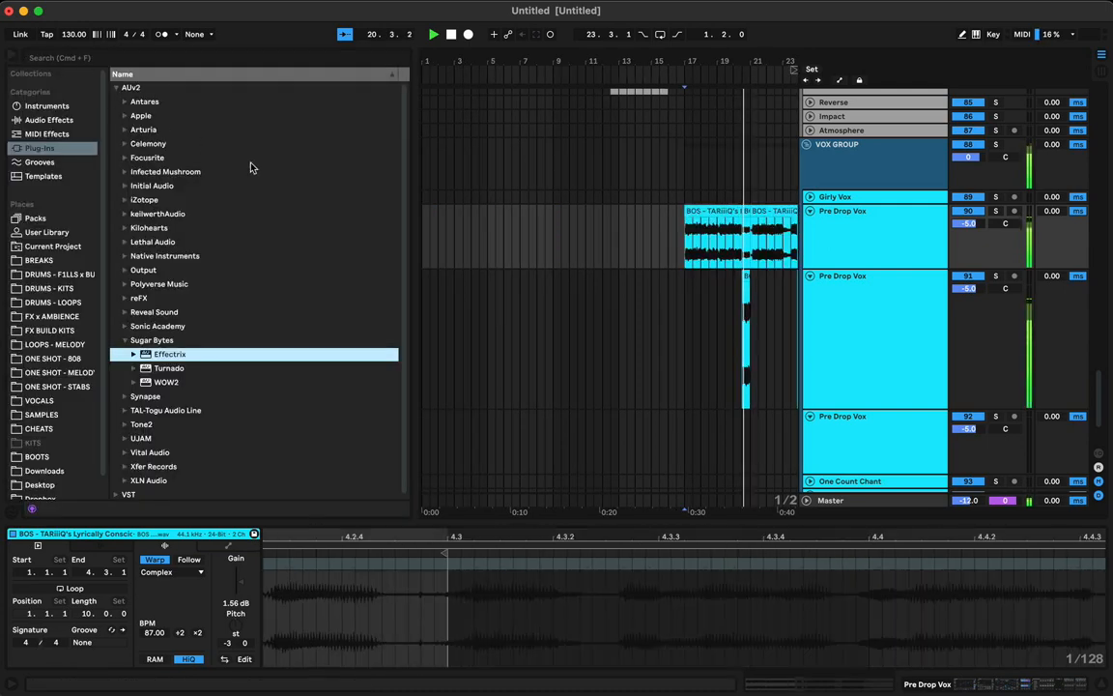
pyautogui.click(59, 56)
pyautogui.write('phone')
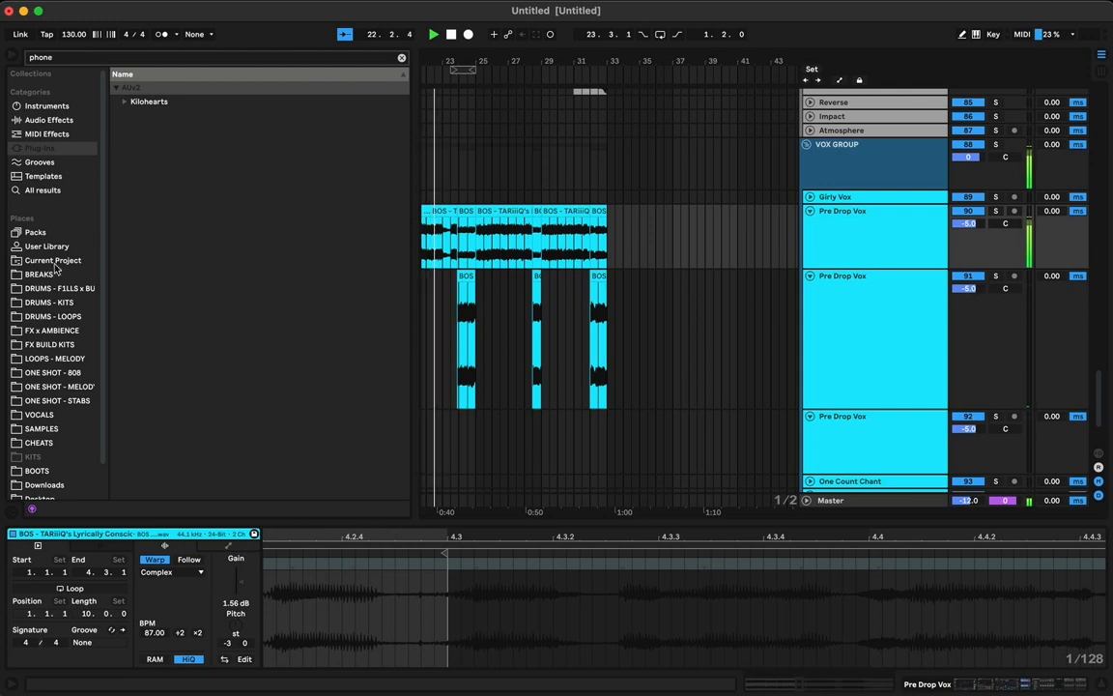
pyautogui.click(68, 247)
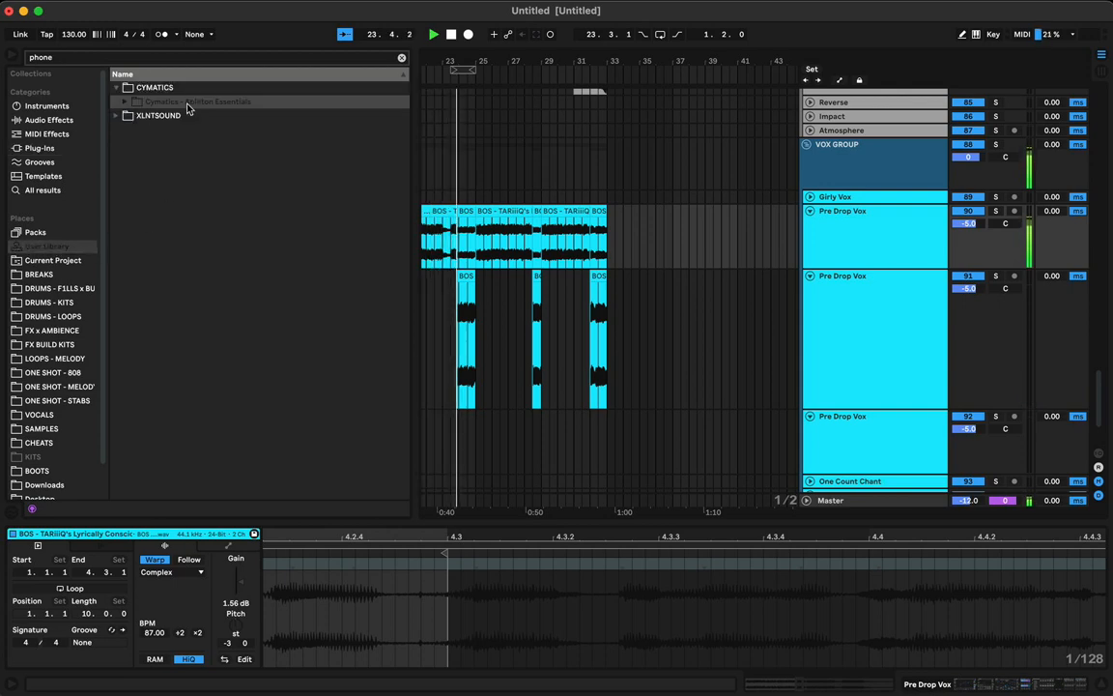
pyautogui.scroll(-5, 506, 330)
pyautogui.hscroll(-8, 506, 330)
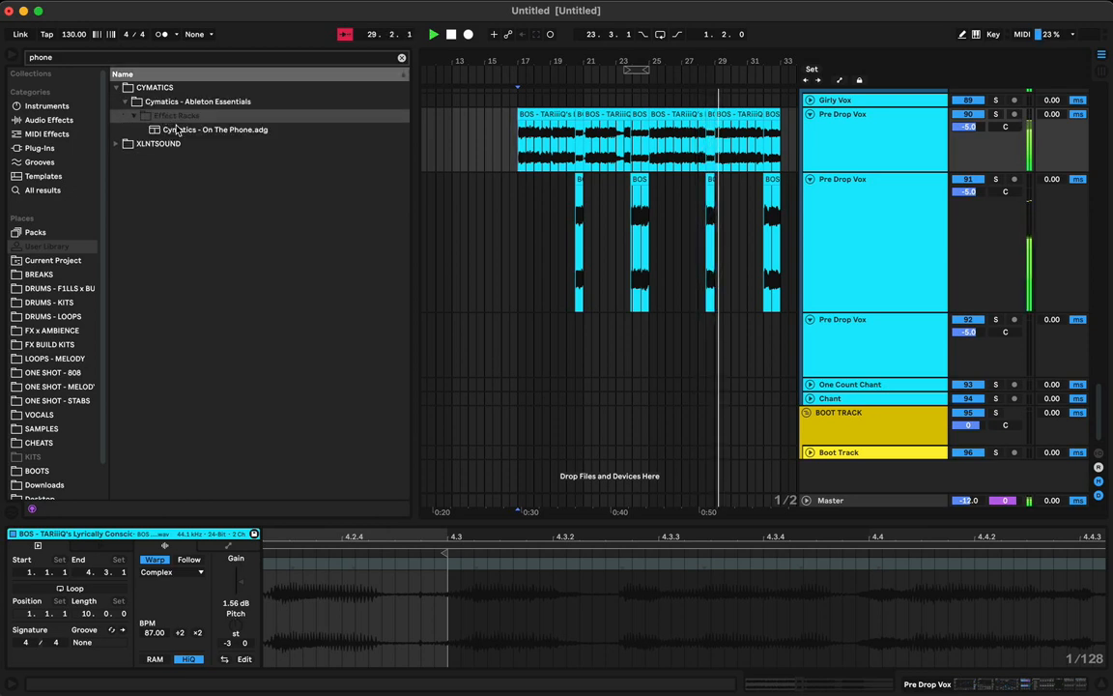
pyautogui.moveTo(178, 135); pyautogui.dragTo(562, 352)
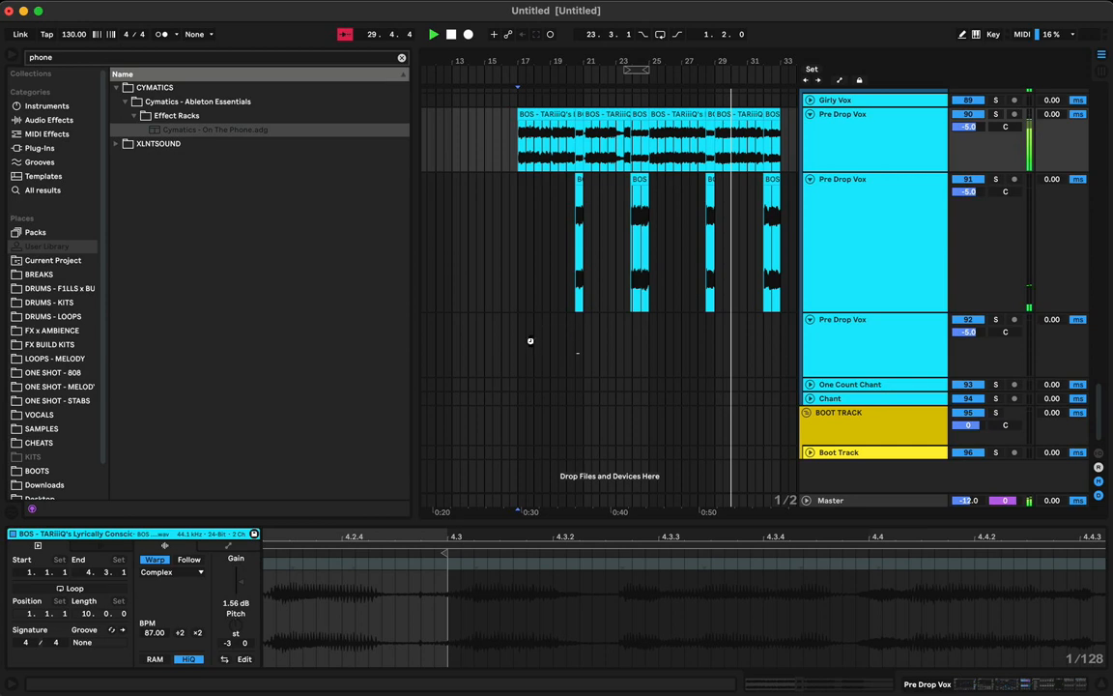
pyautogui.moveTo(529, 340); pyautogui.dragTo(529, 340)
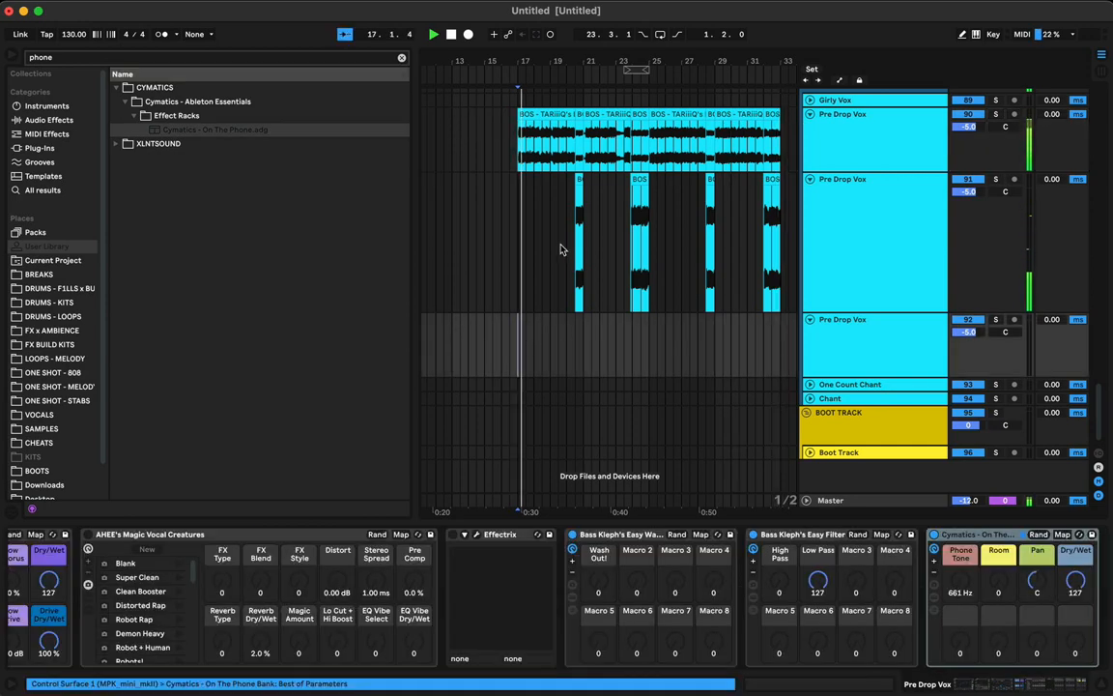
# - Duplicate the main vocal phrase from 18.3.1 to 19.1.1 onto the phone-effect track and play it
pyautogui.click(548, 152)
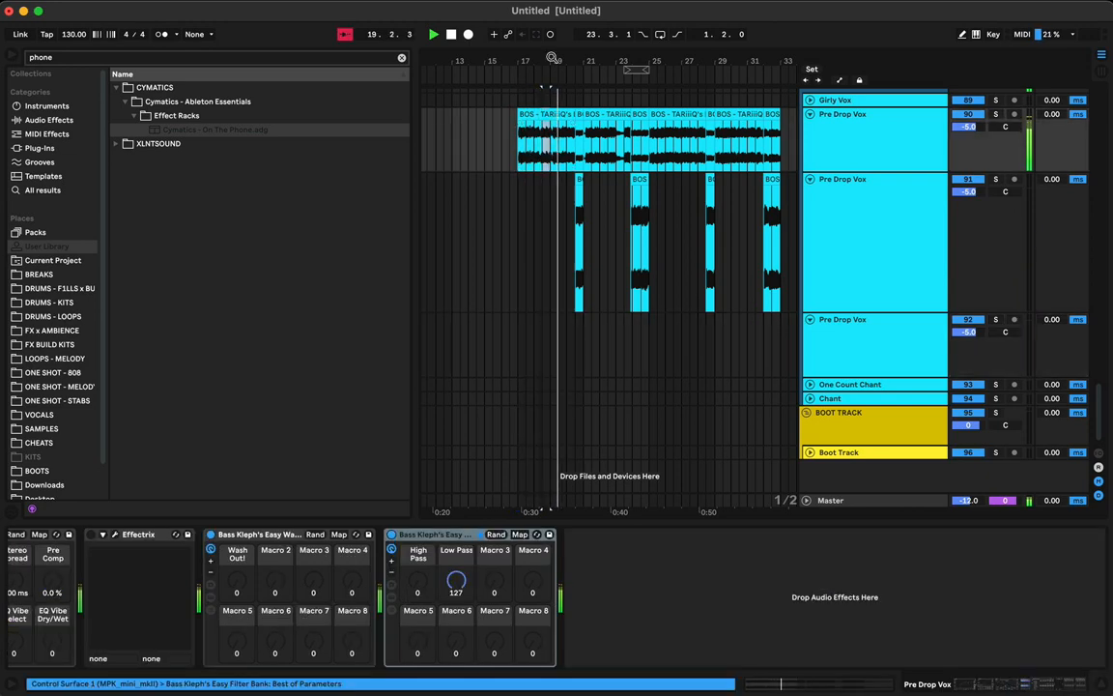
pyautogui.click(546, 116)
pyautogui.moveTo(546, 116); pyautogui.dragTo(552, 332)
pyautogui.press('space')
pyautogui.press('space')
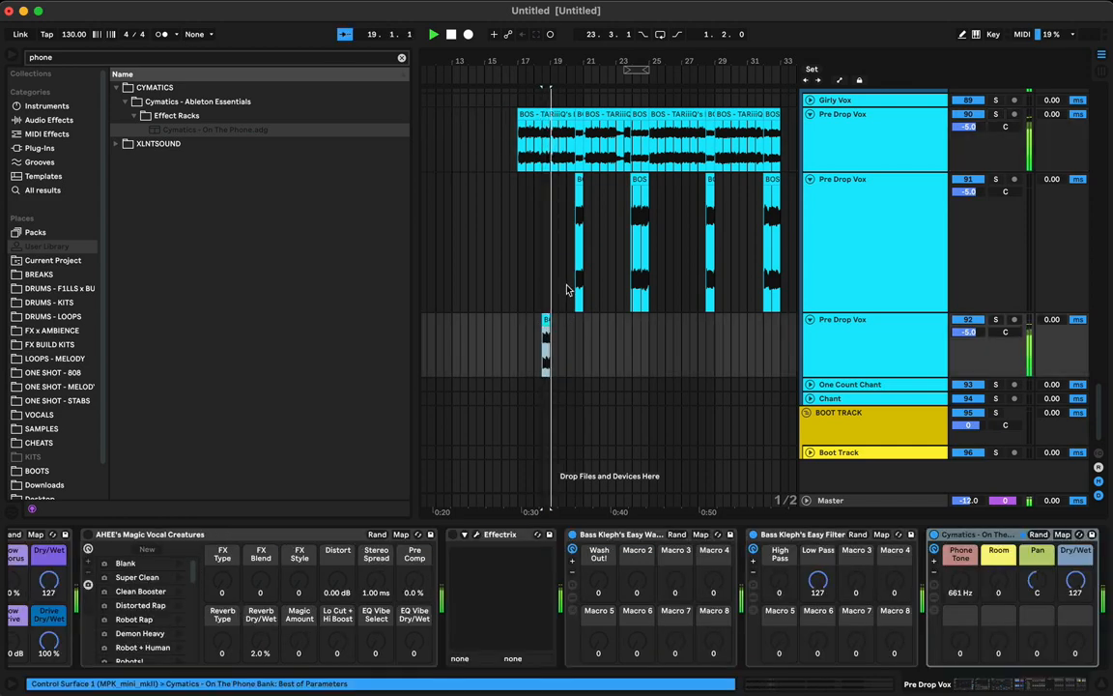
# - Delete the duplicated phrase from the main Pre Drop Vox track and replay from bar 17
pyautogui.click(550, 136)
pyautogui.press('Delete')
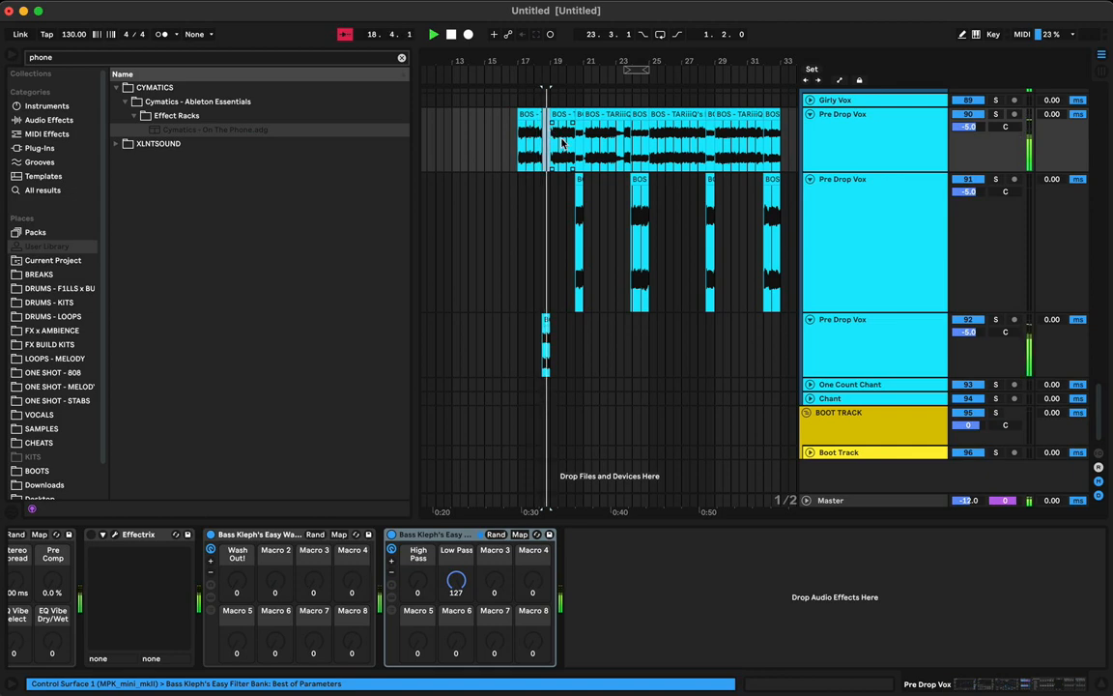
pyautogui.click(518, 338)
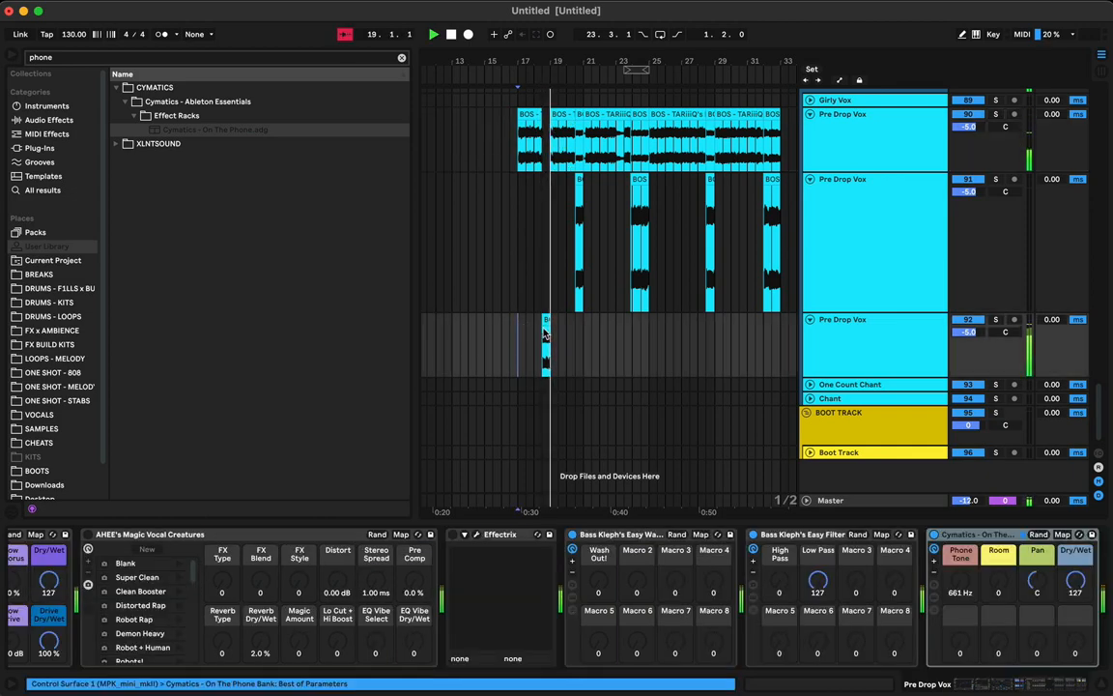
pyautogui.press('space')
pyautogui.press('space')
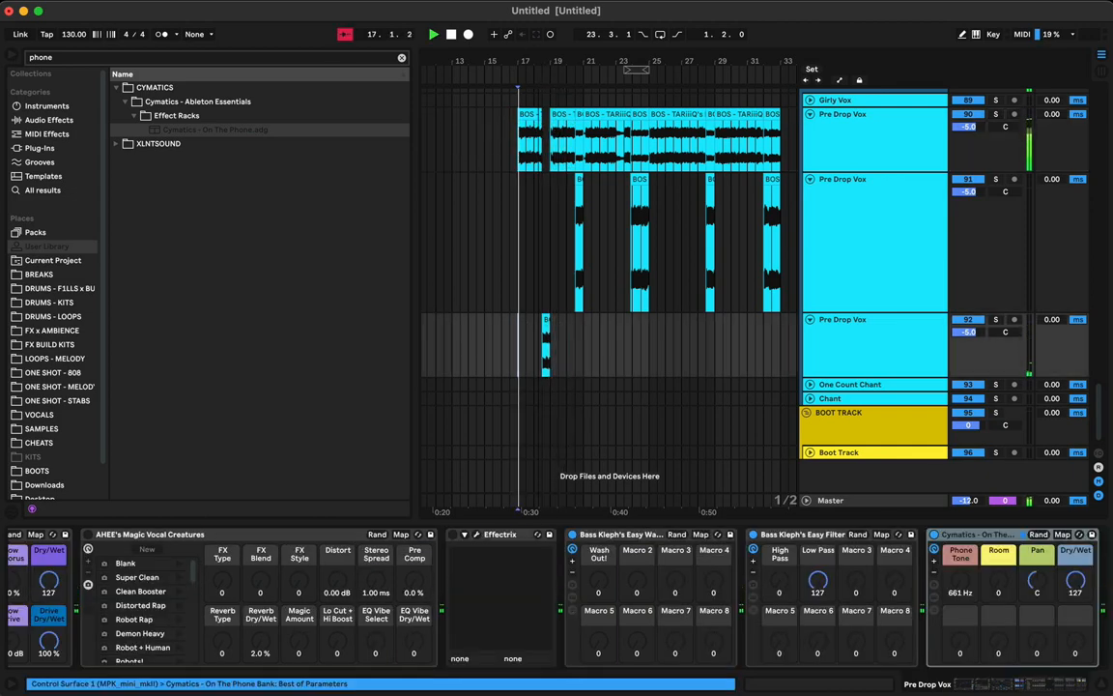
# - Extend the main clip's end to 18.4.1, trim the phone-effect clip's start to 18.4.1, and replay the transition
pyautogui.moveTo(540, 53); pyautogui.dragTo(539, 57)
pyautogui.moveTo(551, 115); pyautogui.dragTo(565, 115)
pyautogui.moveTo(553, 320); pyautogui.dragTo(568, 320)
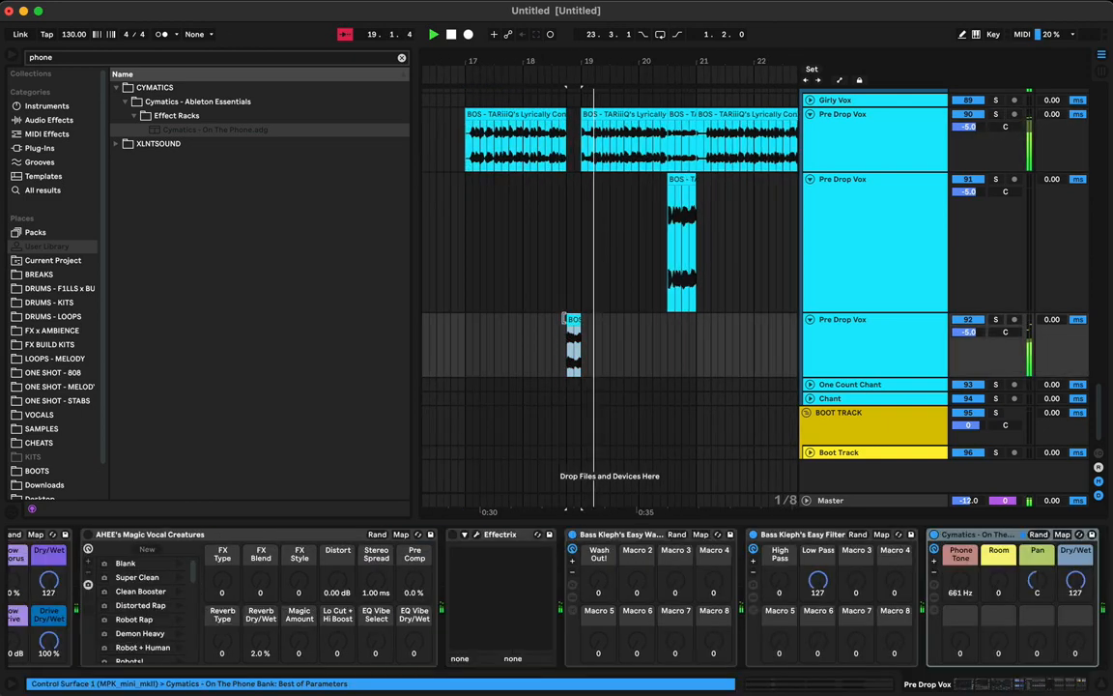
pyautogui.click(472, 355)
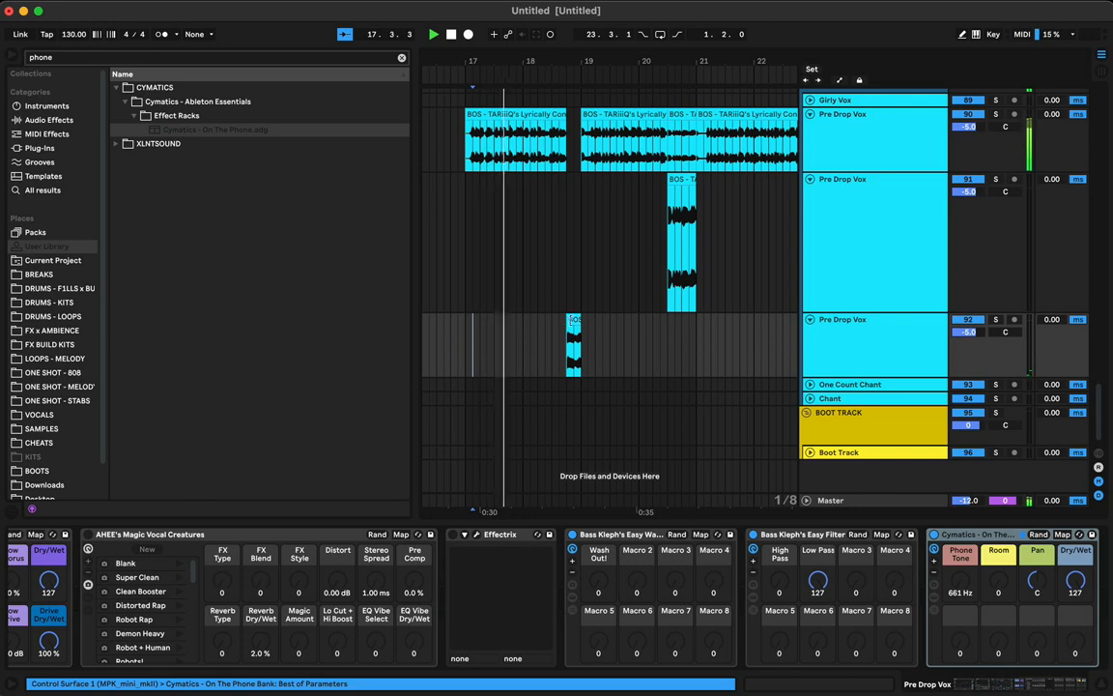
# - Set the phone-effect track's EQ Eight band 5 to 2.61 kHz, 4.59 dB gain and Q 0.10 while replaying the phrase
pyautogui.click(572, 319)
pyautogui.hotkey('shift', 'Tab')
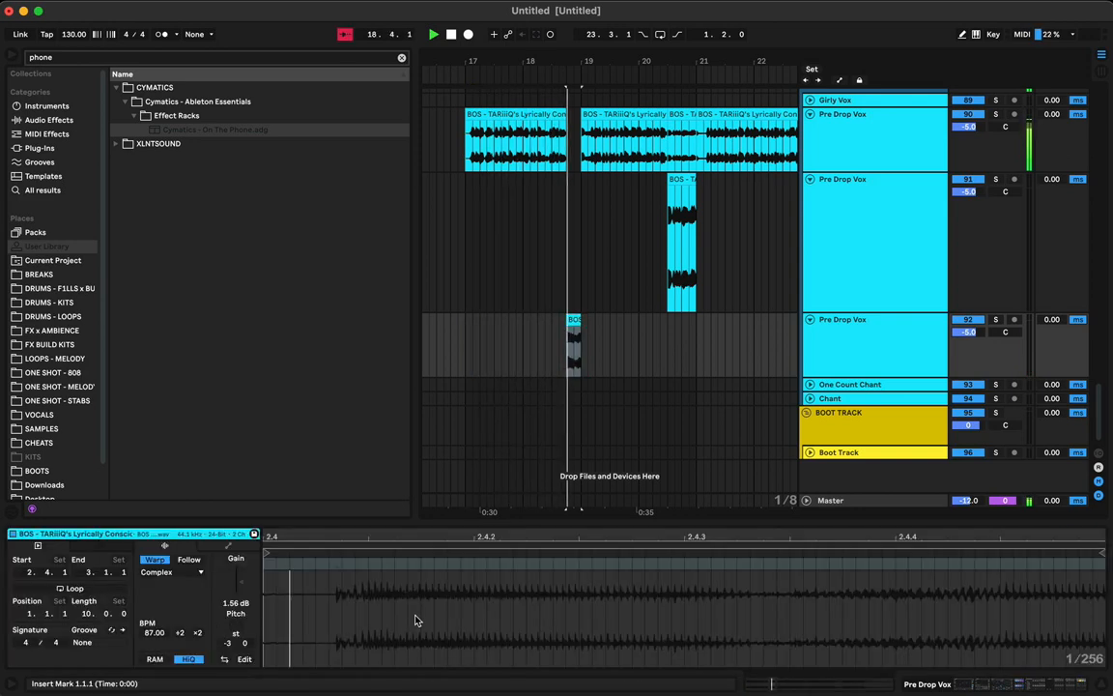
pyautogui.hotkey('shift', 'Tab')
pyautogui.hscroll(-10, 366, 620)
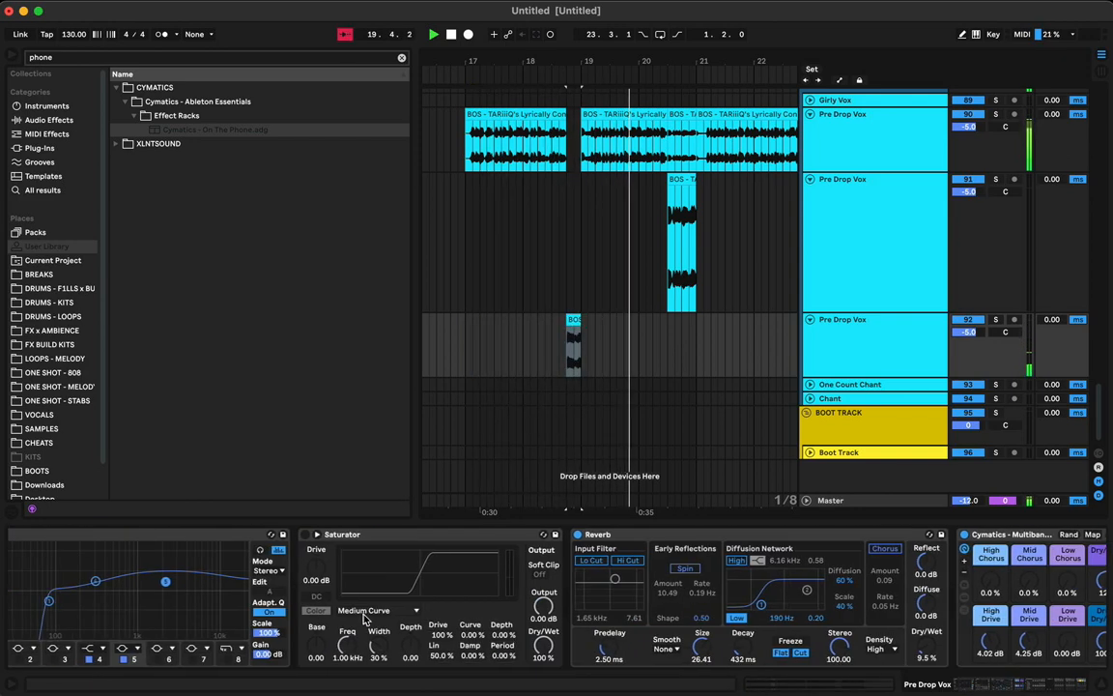
pyautogui.hscroll(4, 366, 619)
pyautogui.press('space')
pyautogui.press('space')
pyautogui.hscroll(-5, 591, 610)
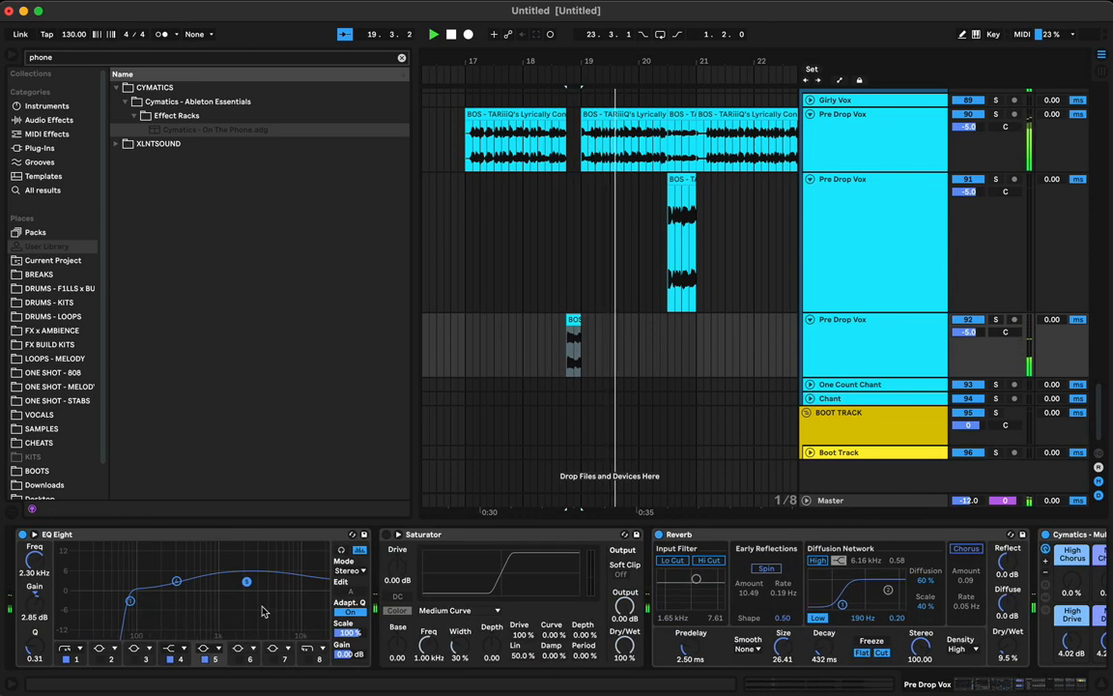
pyautogui.moveTo(246, 580); pyautogui.dragTo(252, 578)
pyautogui.press('space')
pyautogui.press('space')
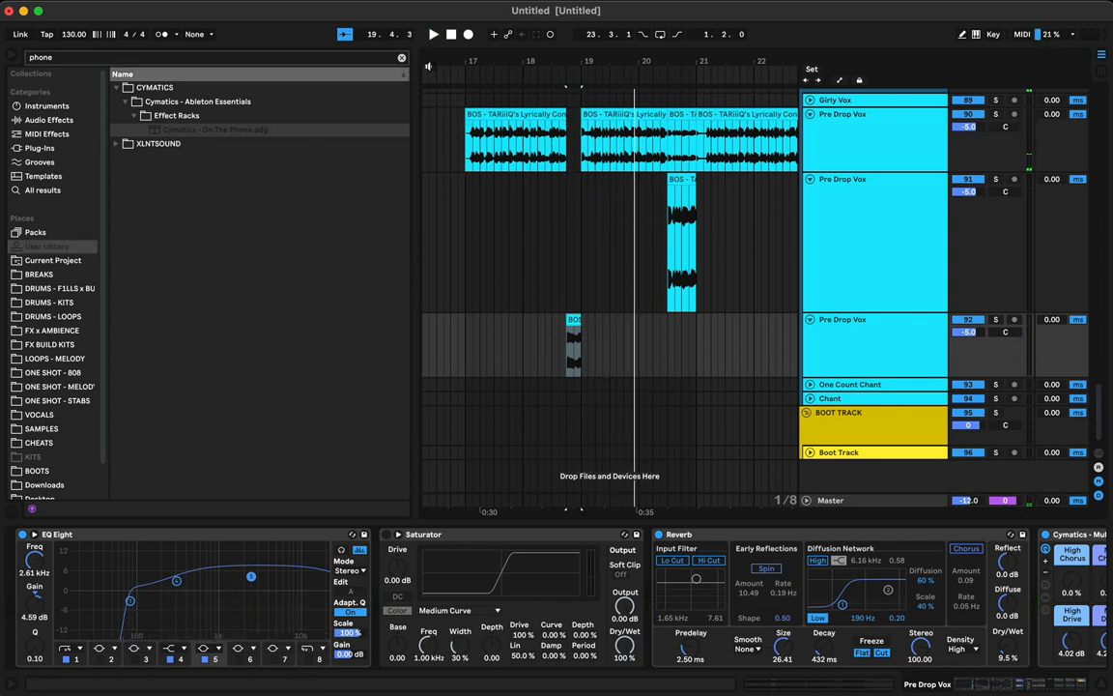
# - Load AHEE's Radio Vox from AHEE's Magic Racks Vol 2 onto the phone-effect track and bypass the Cymatics phone rack
pyautogui.click(402, 59)
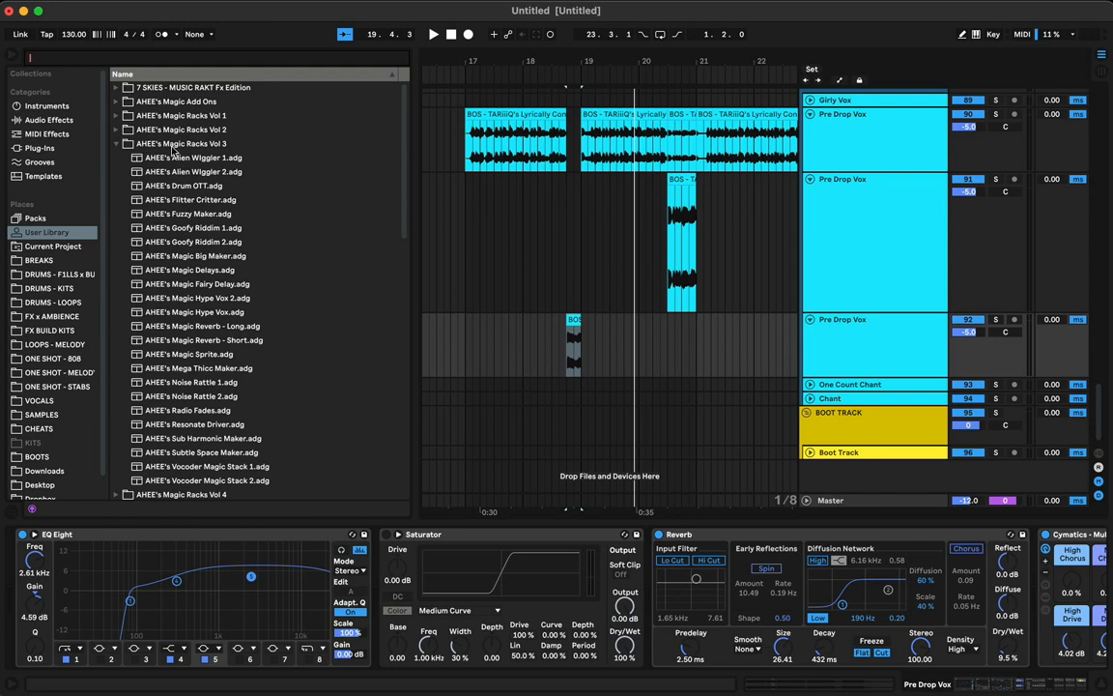
pyautogui.scroll(-4, 189, 184)
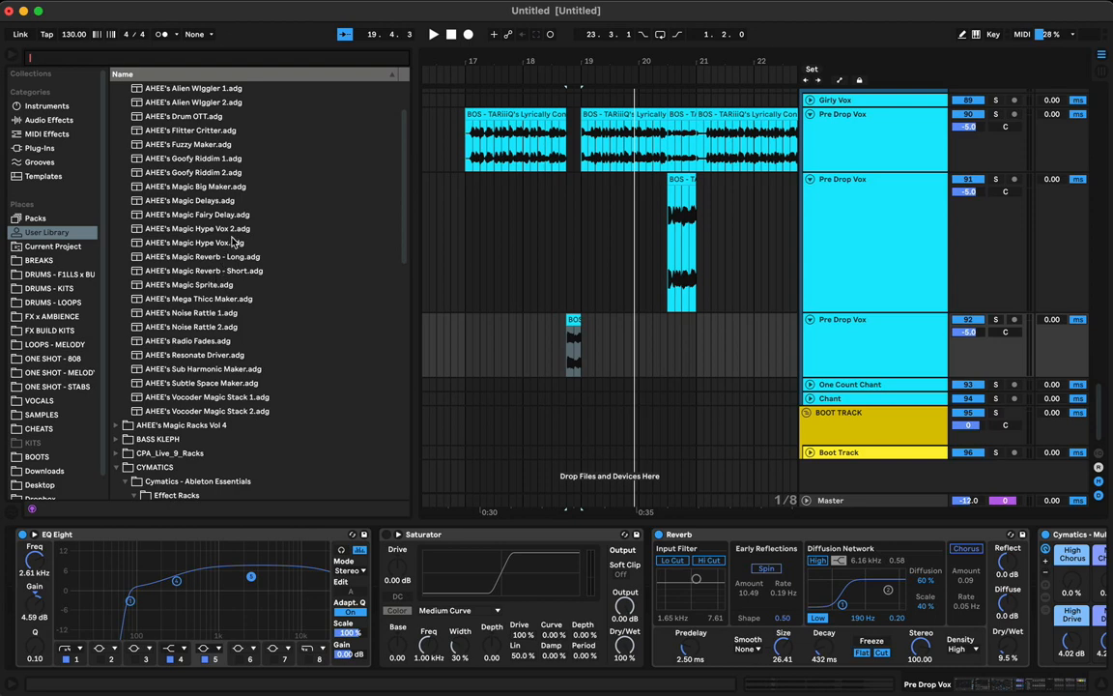
pyautogui.scroll(4, 236, 254)
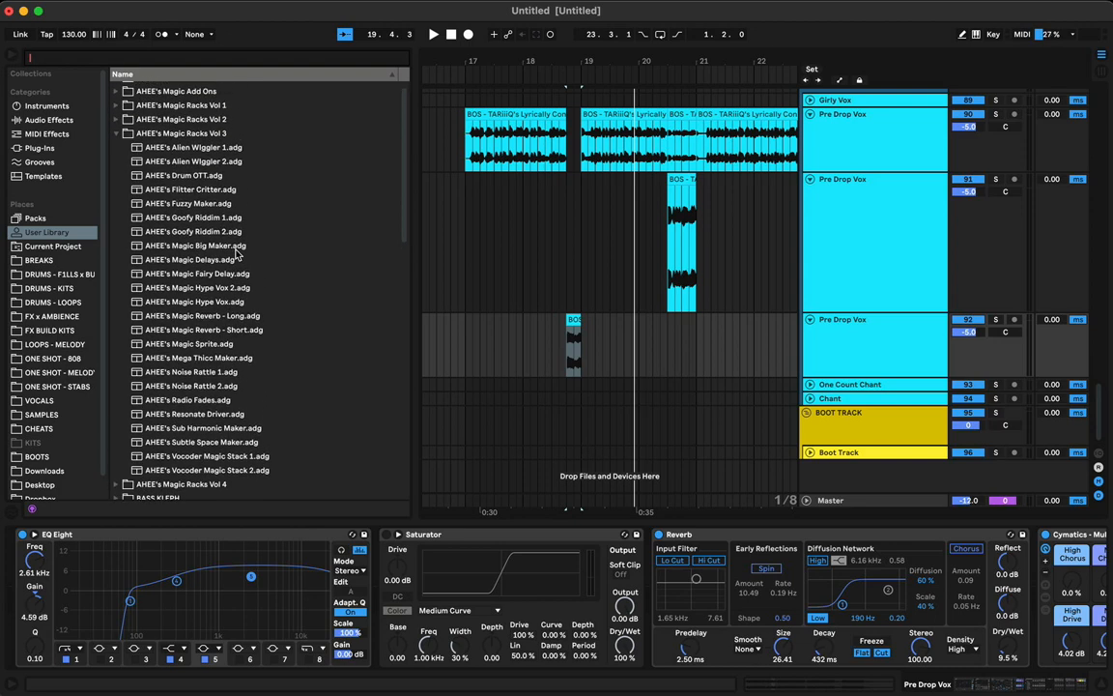
pyautogui.click(204, 129)
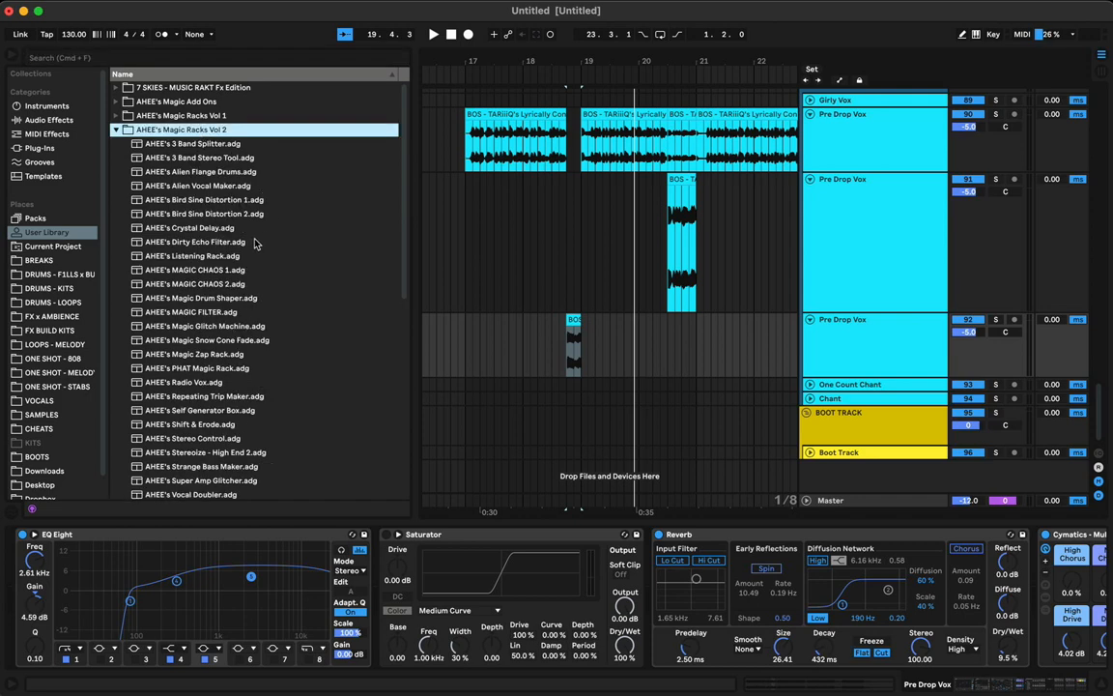
pyautogui.scroll(-5, 257, 251)
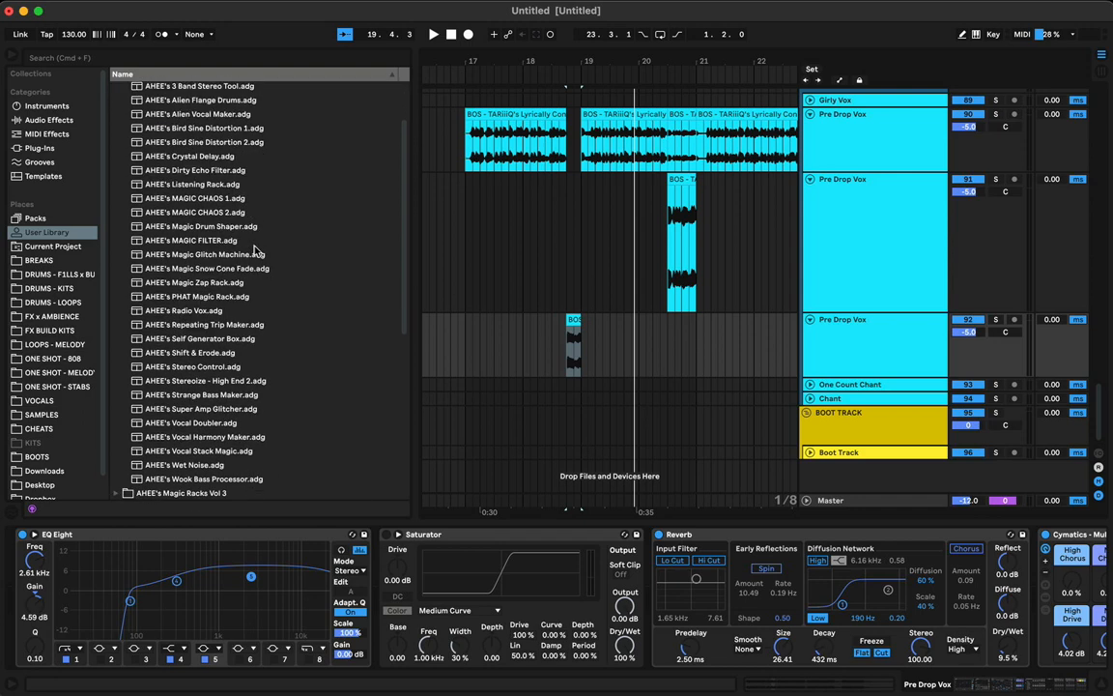
pyautogui.scroll(-1, 256, 251)
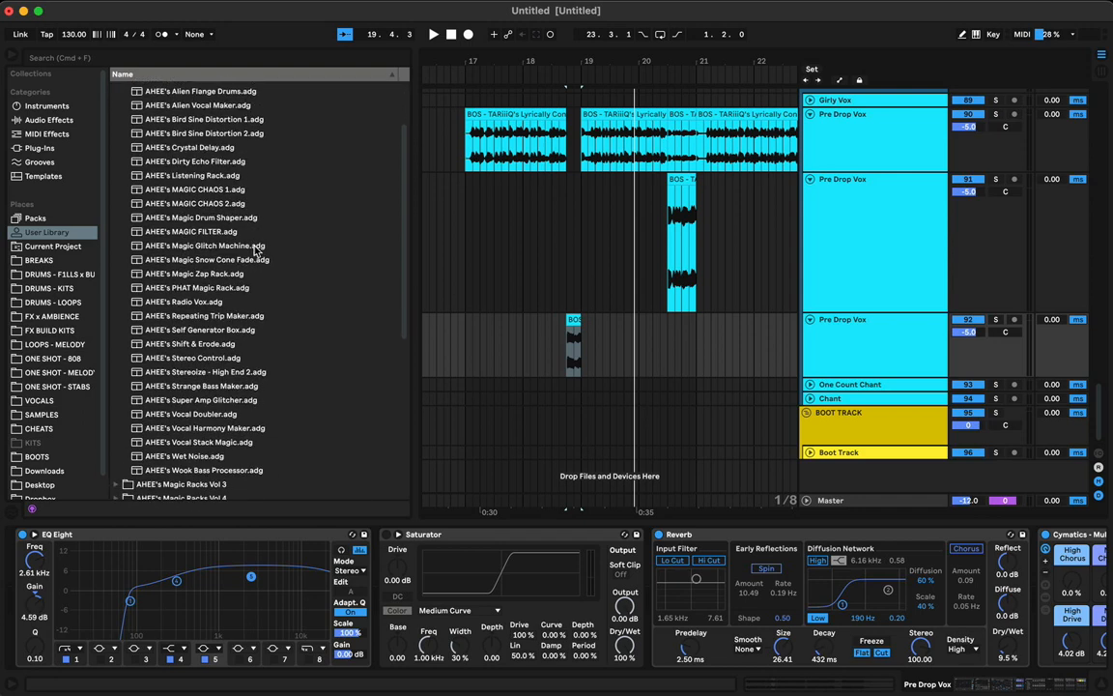
pyautogui.click(205, 302)
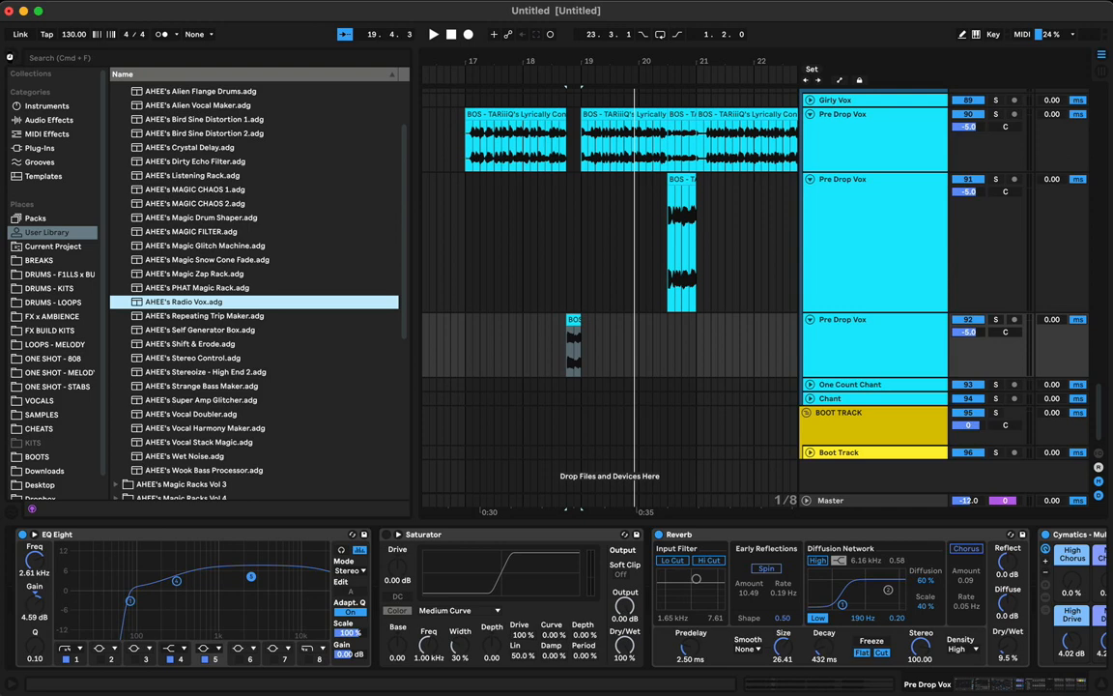
pyautogui.press('Return')
pyautogui.click(10, 59)
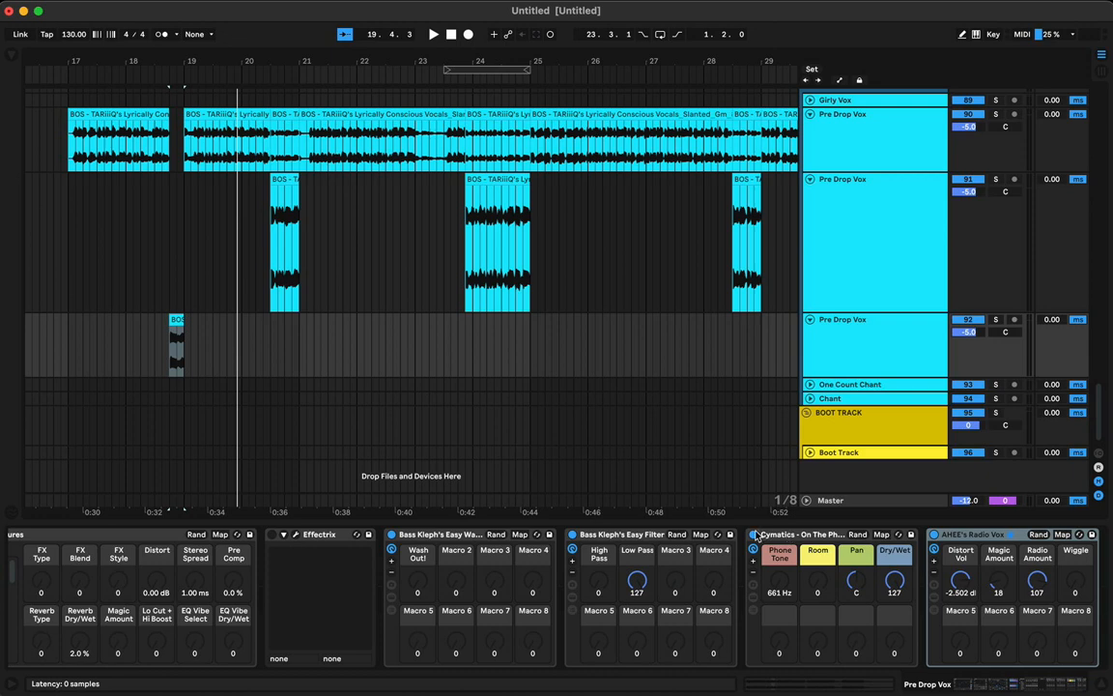
pyautogui.press('space')
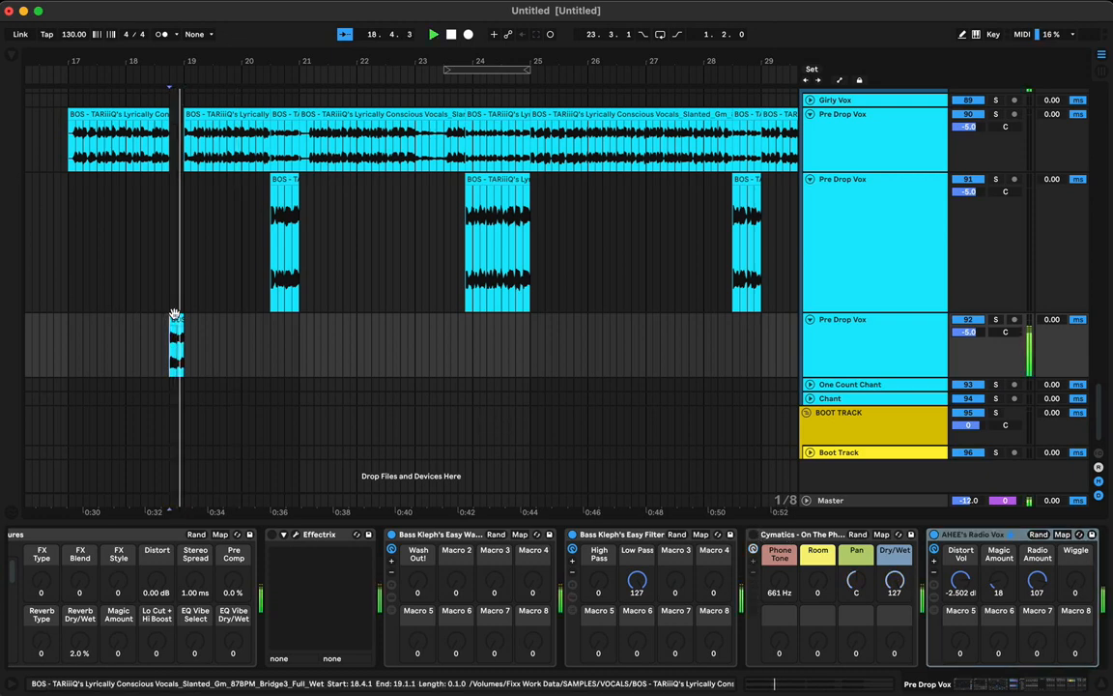
# - Move the transition between the main clip's end and the radio-effect clip's start to 18.3.1, and replay around bar 17
pyautogui.click(68, 344)
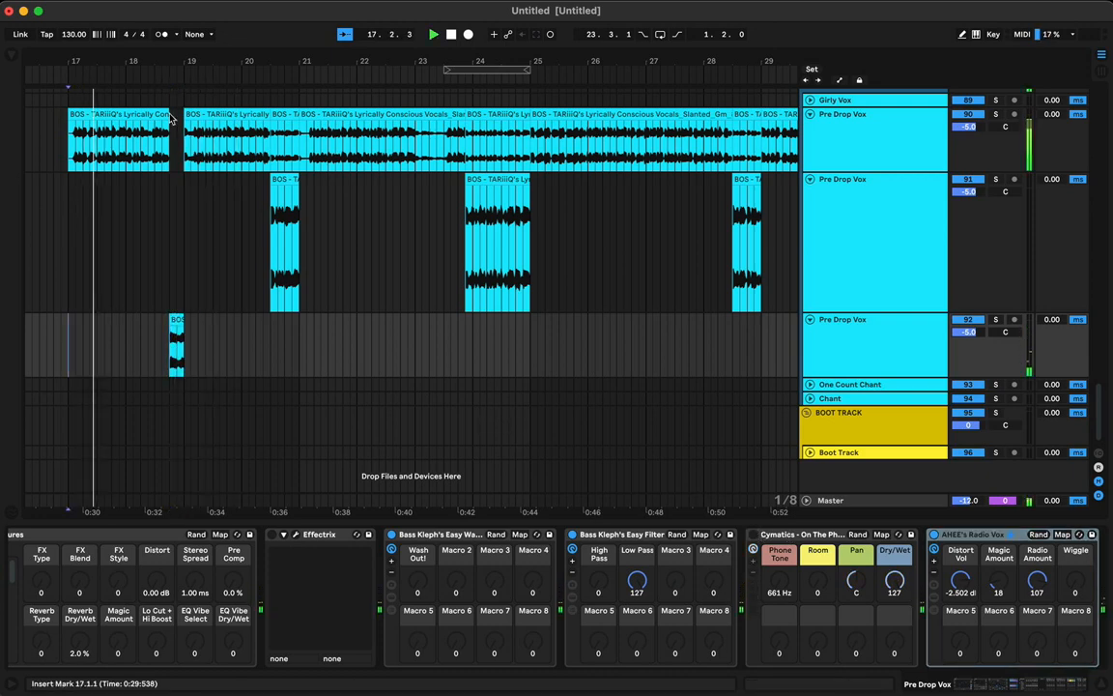
pyautogui.moveTo(169, 114); pyautogui.dragTo(157, 115)
pyautogui.moveTo(169, 322); pyautogui.dragTo(154, 323)
pyautogui.click(64, 344)
pyautogui.press('space')
pyautogui.press('space')
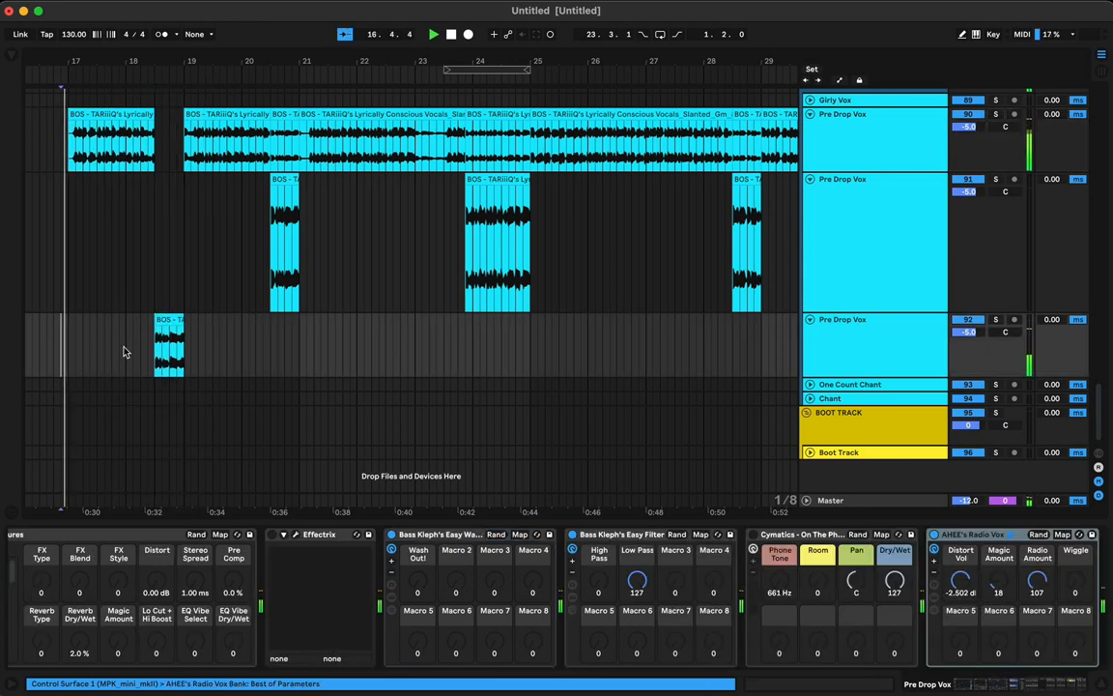
# - Set the Radio Vox rack's Distort Vol to 5.687 dB, Magic Amount to 30 and Radio Amount to 114 while replaying the phrase
pyautogui.click(169, 321)
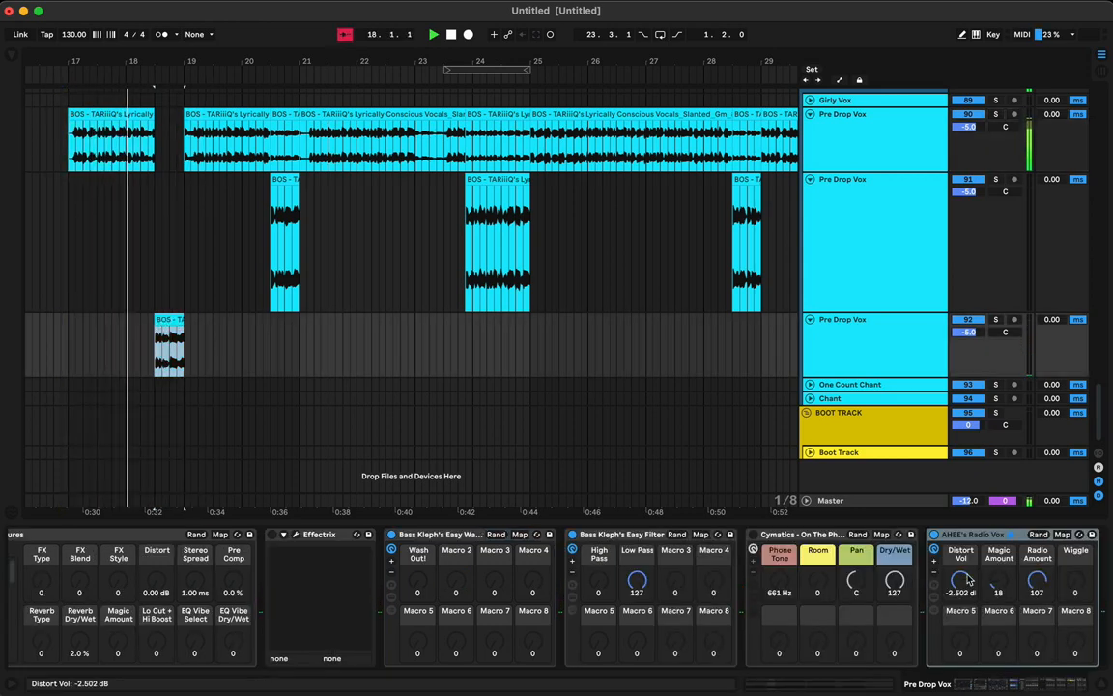
pyautogui.moveTo(960, 580); pyautogui.dragTo(1036, 567)
pyautogui.press('space')
pyautogui.press('space')
pyautogui.press('space')
pyautogui.press('space')
pyautogui.press('space')
pyautogui.press('space')
pyautogui.press('space')
pyautogui.press('space')
pyautogui.press('space')
pyautogui.press('space')
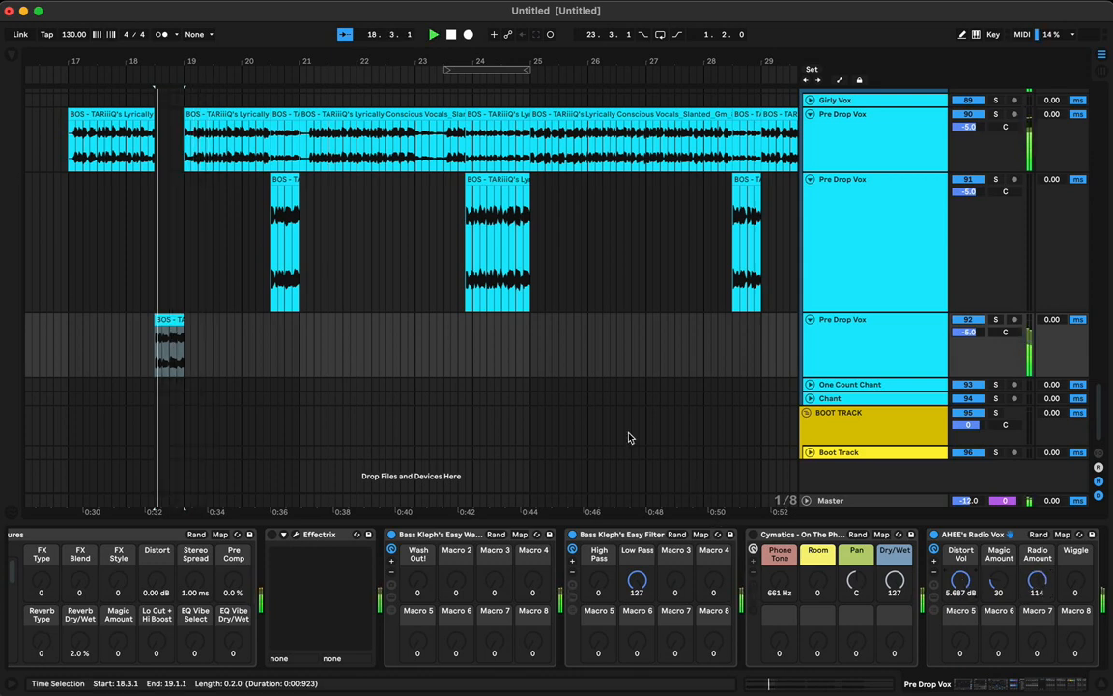
# - Trim the following main clip's start to 19.1.4 and extend the radio-effect clip's end to 19.1.3 while replaying
pyautogui.click(71, 337)
pyautogui.press('space')
pyautogui.press('space')
pyautogui.moveTo(177, 59); pyautogui.dragTo(211, 92)
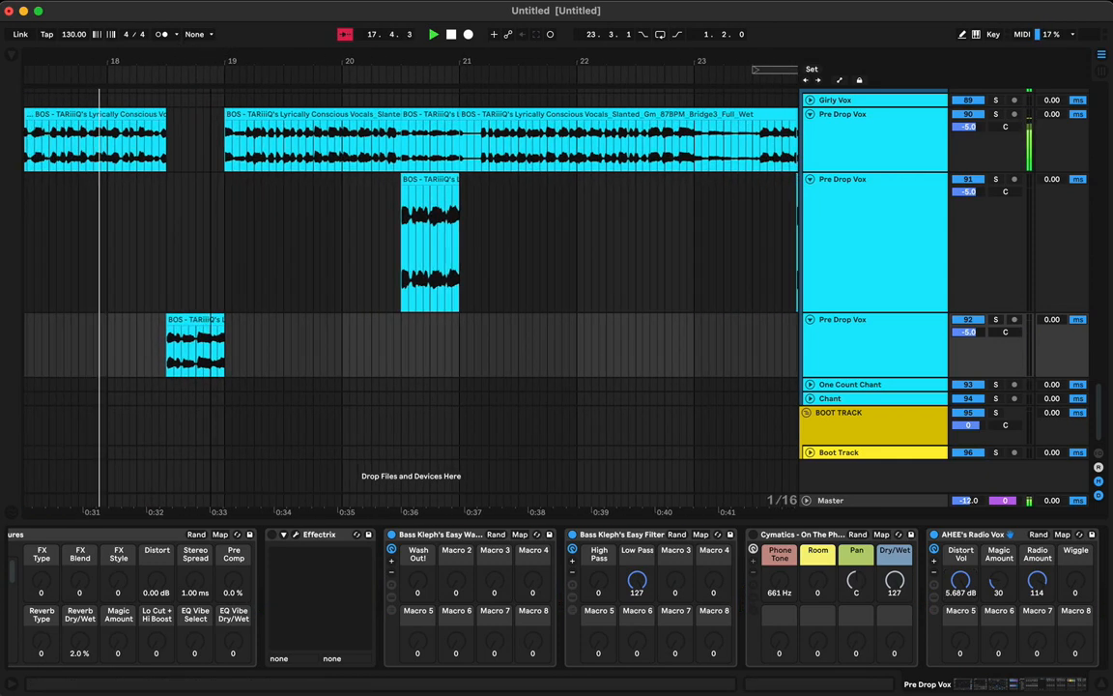
pyautogui.click(249, 160)
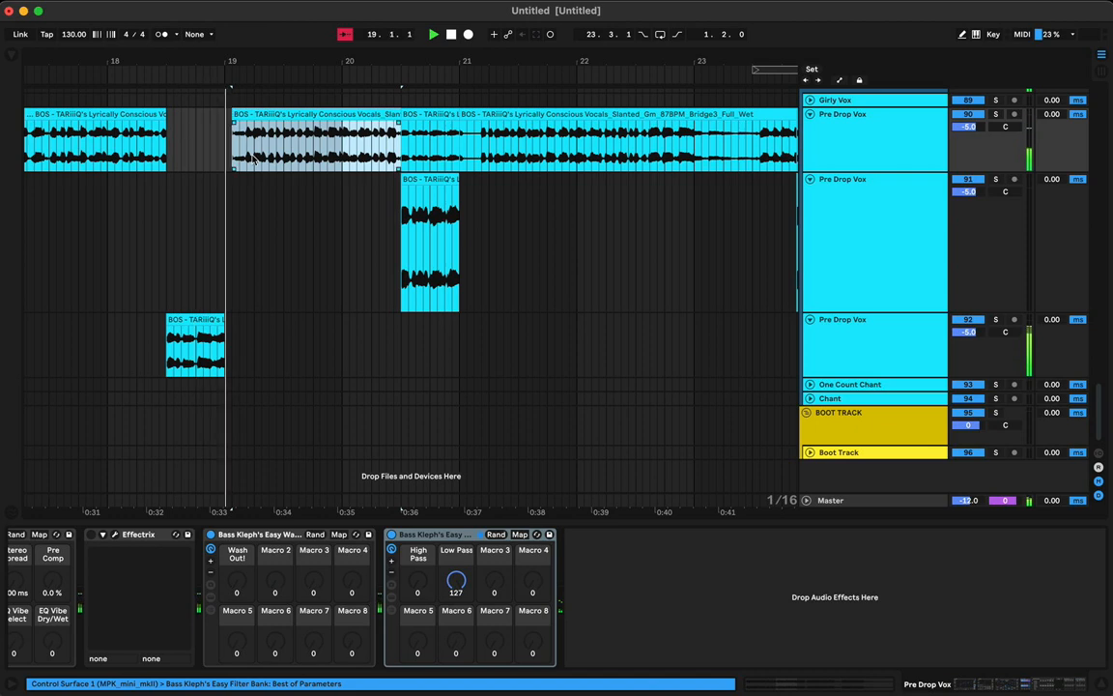
pyautogui.click(235, 81)
pyautogui.moveTo(235, 115); pyautogui.dragTo(248, 114)
pyautogui.click(222, 347)
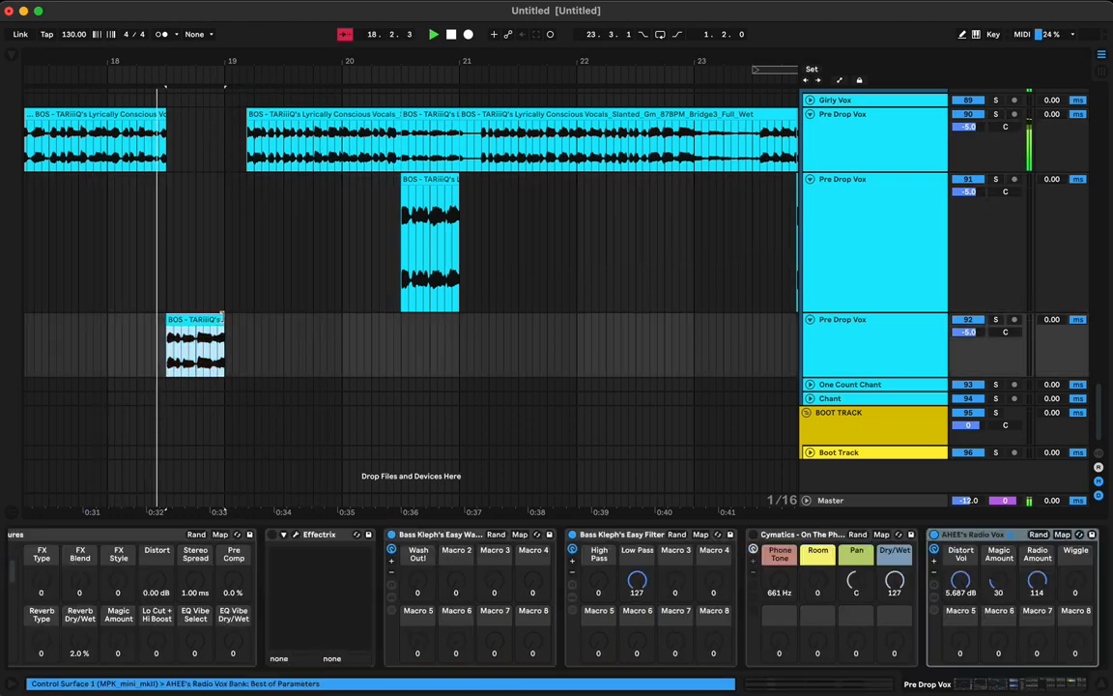
pyautogui.moveTo(222, 315); pyautogui.dragTo(240, 318)
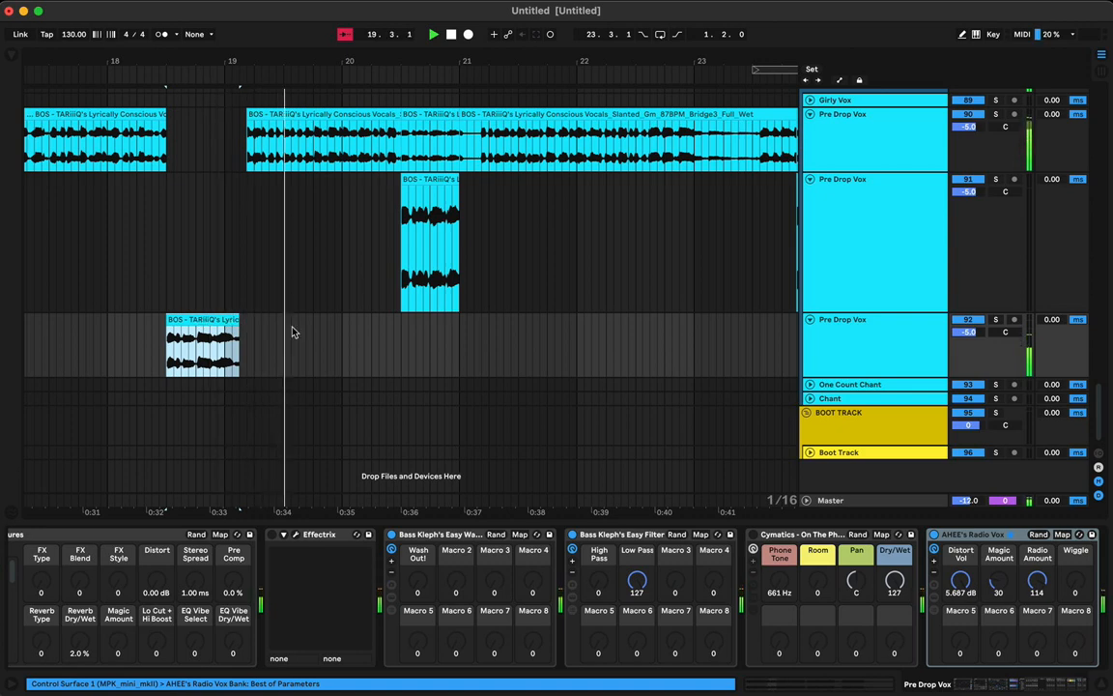
pyautogui.press('space')
pyautogui.press('space')
# - Replay from bar 17 and set the radio-effect track's volume to -2.4 dB in the mixer
pyautogui.hscroll(-4, 200, 284)
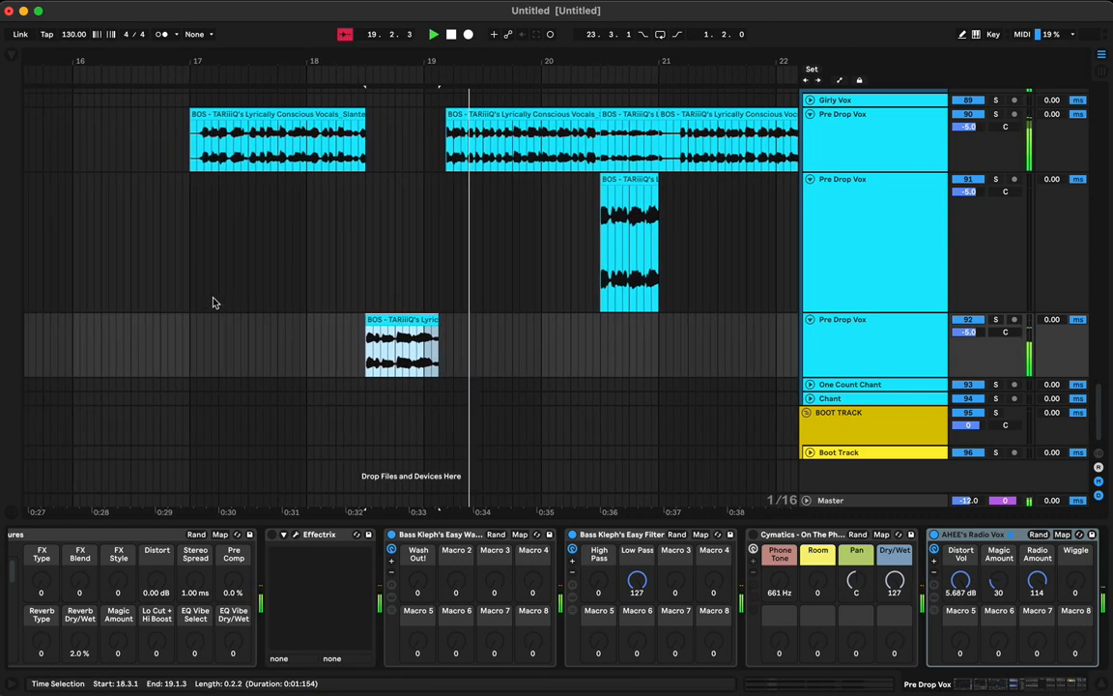
pyautogui.hscroll(-2, 208, 319)
pyautogui.click(232, 345)
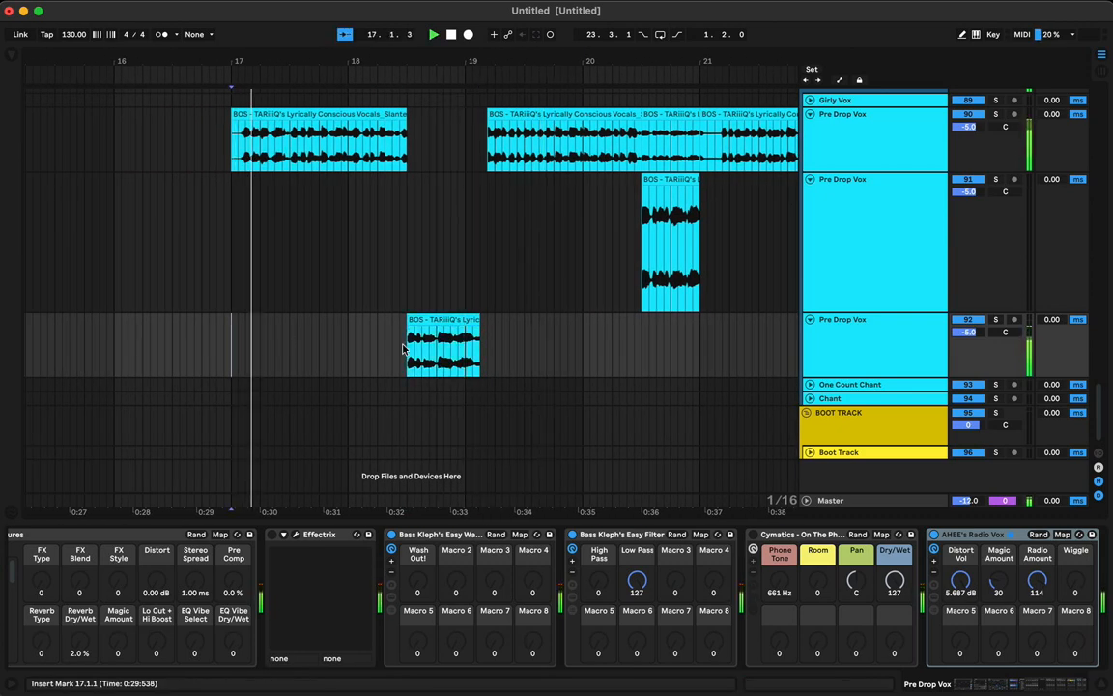
pyautogui.press('Tab')
pyautogui.hscroll(-3, 578, 514)
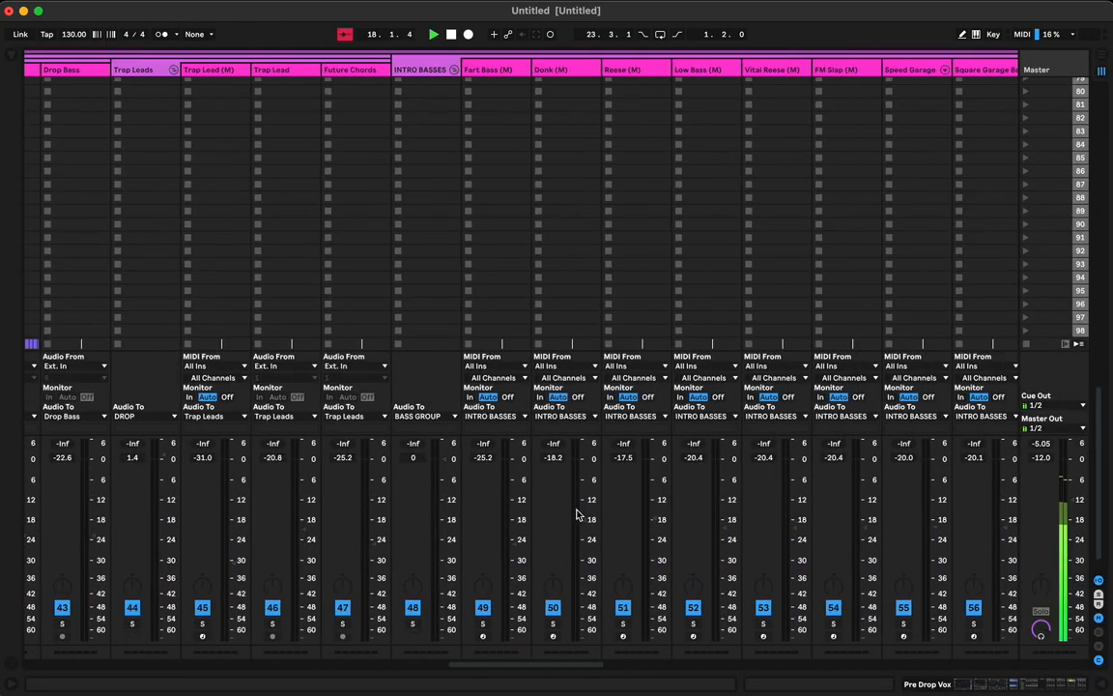
pyautogui.hscroll(10, 577, 514)
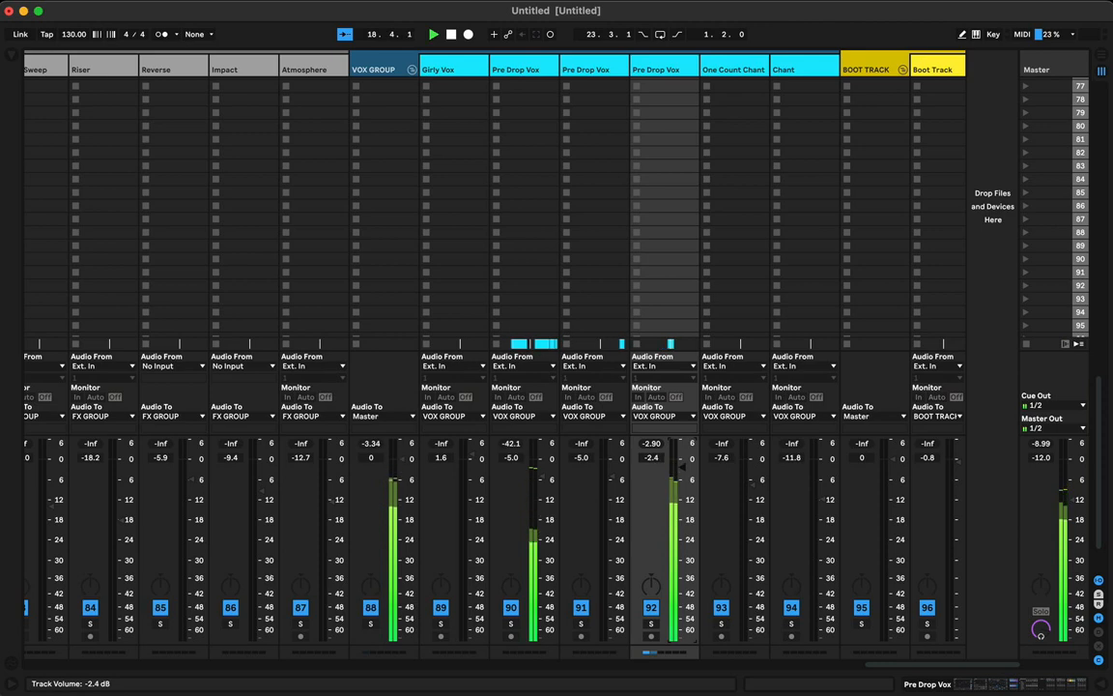
pyautogui.press('Tab')
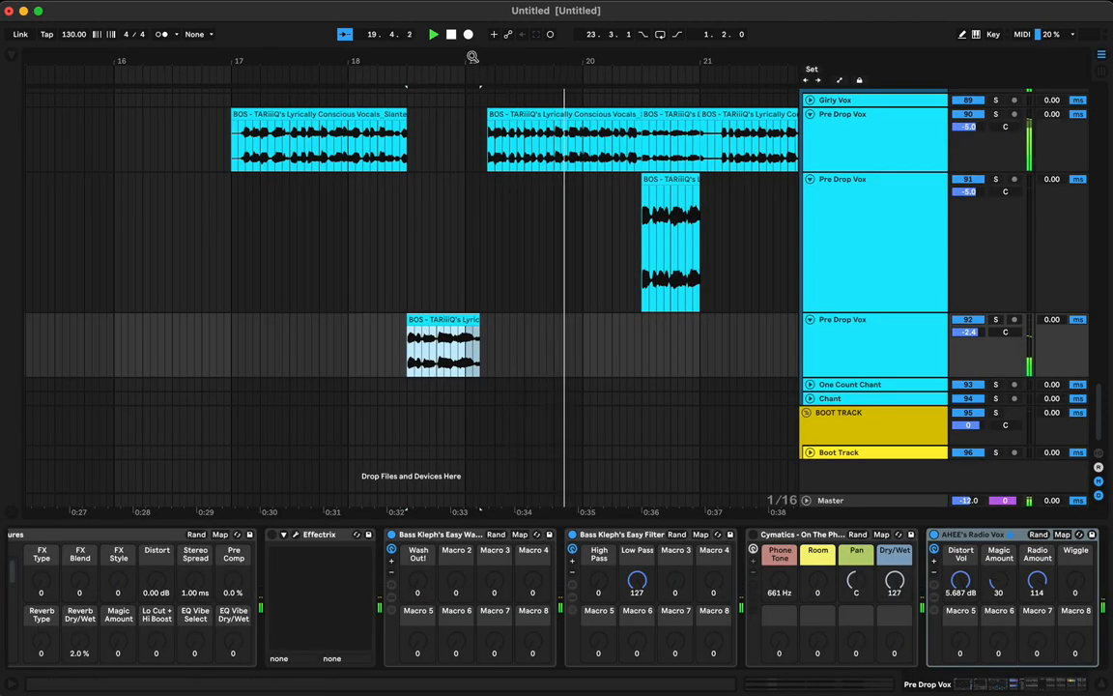
# - Duplicate the main vocal phrase from 27.1.1 to 28.1.1 onto the radio-effect track
pyautogui.moveTo(472, 57); pyautogui.dragTo(474, 4)
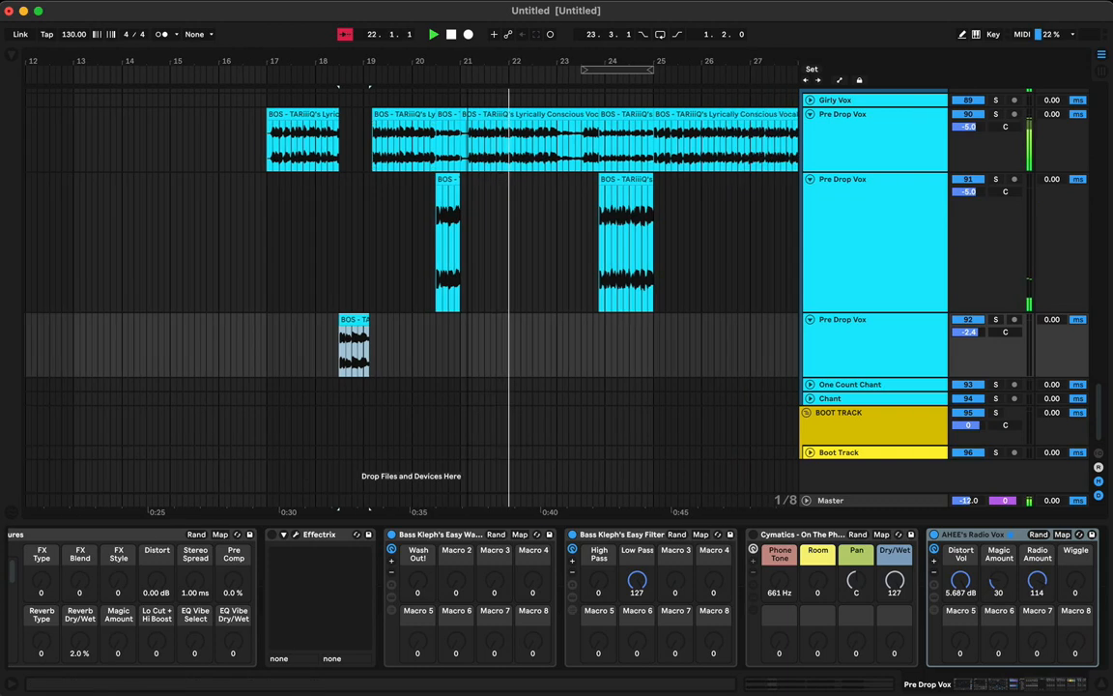
pyautogui.scroll(-3, 472, 286)
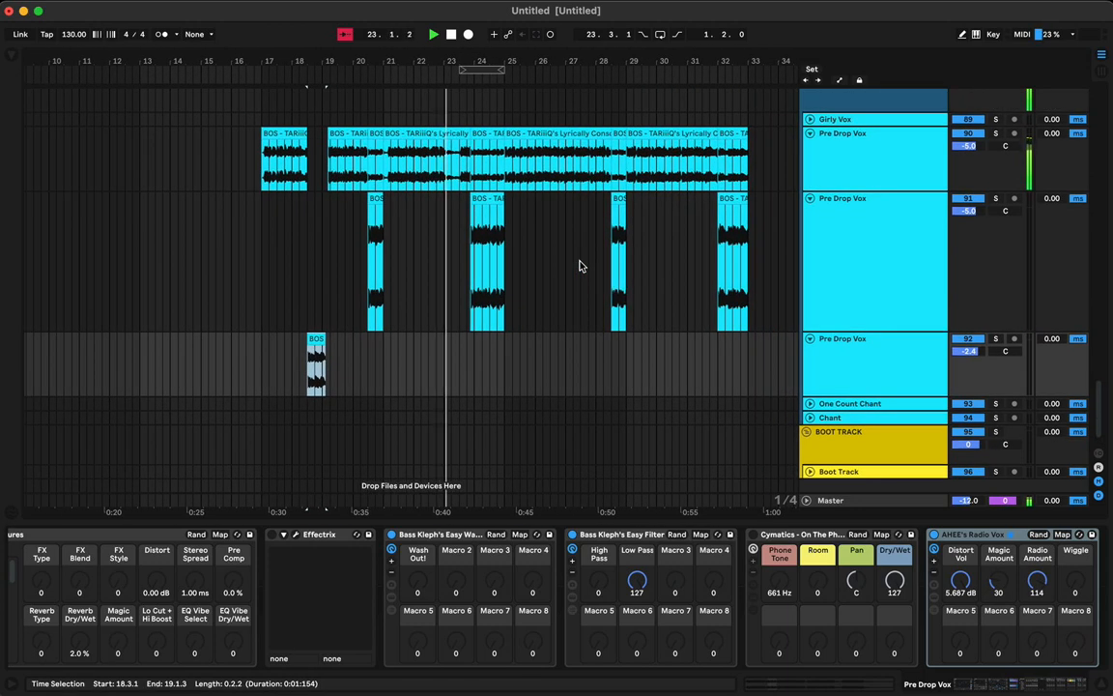
pyautogui.rightClick(580, 266)
pyautogui.press('Escape')
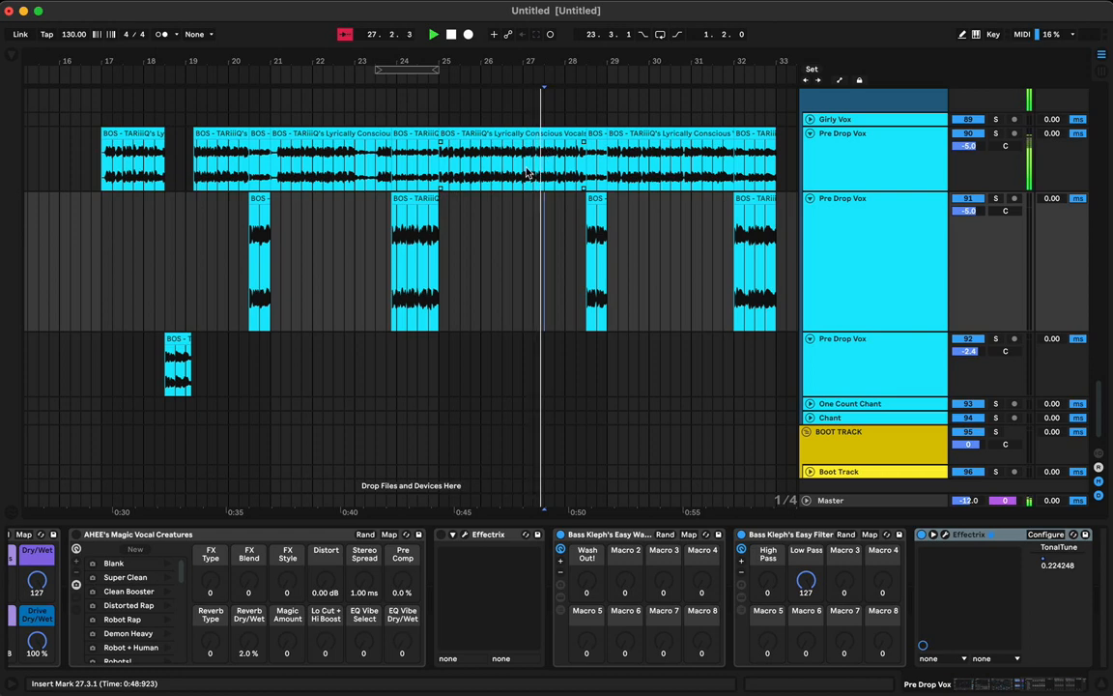
pyautogui.moveTo(526, 172); pyautogui.dragTo(548, 147)
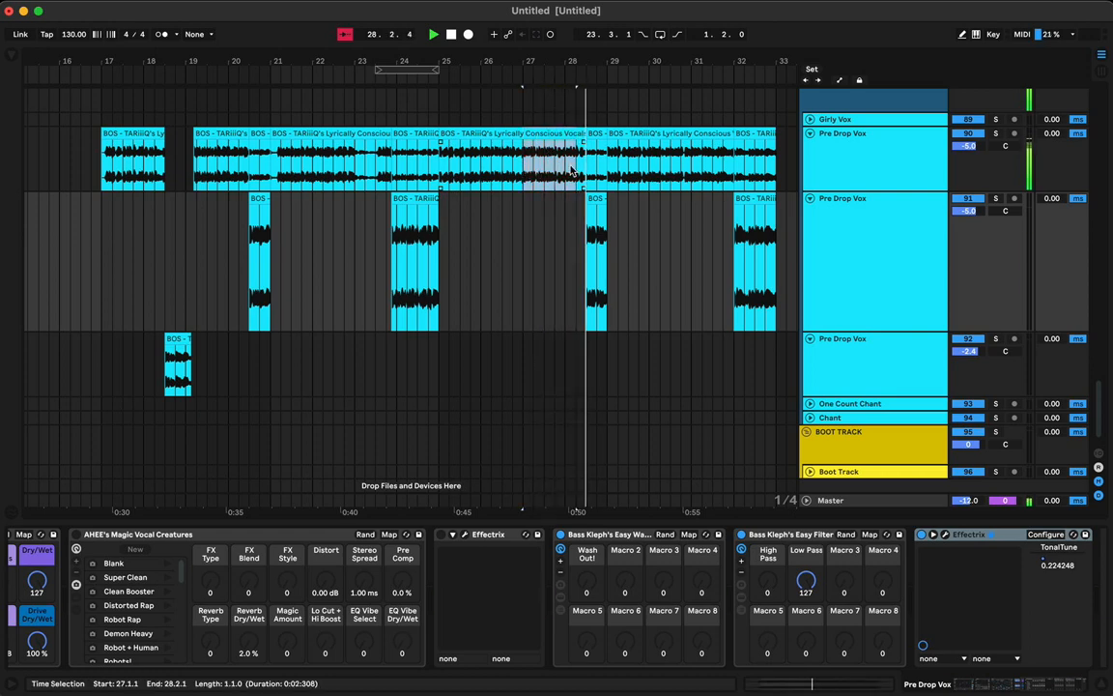
pyautogui.press('space')
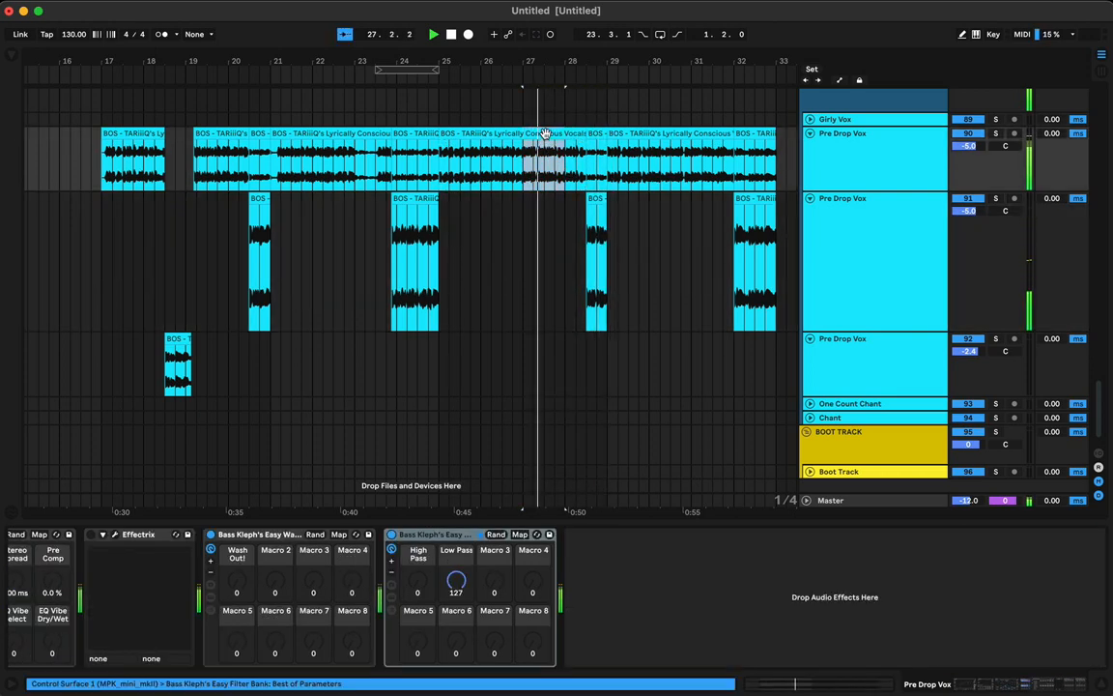
pyautogui.moveTo(545, 132); pyautogui.dragTo(553, 363)
# - Delete the main Pre Drop Vox section from 27.1.1 to 28.1.1 and replay the phrase
pyautogui.moveTo(525, 161); pyautogui.dragTo(566, 161)
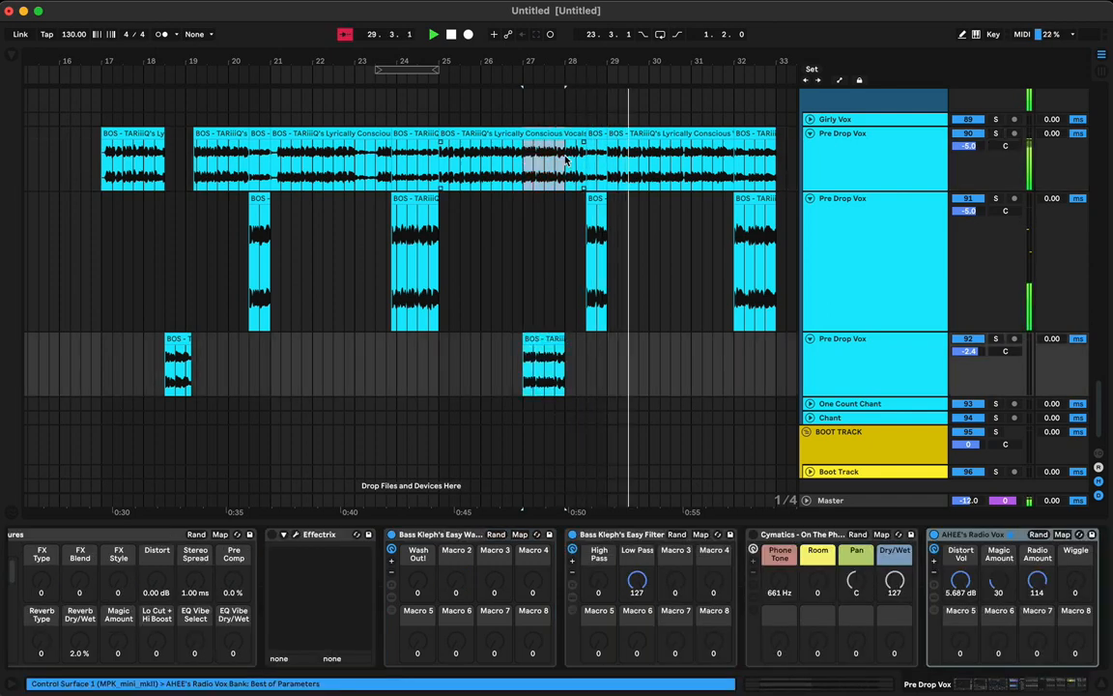
pyautogui.press('Delete')
pyautogui.press('space')
pyautogui.press('space')
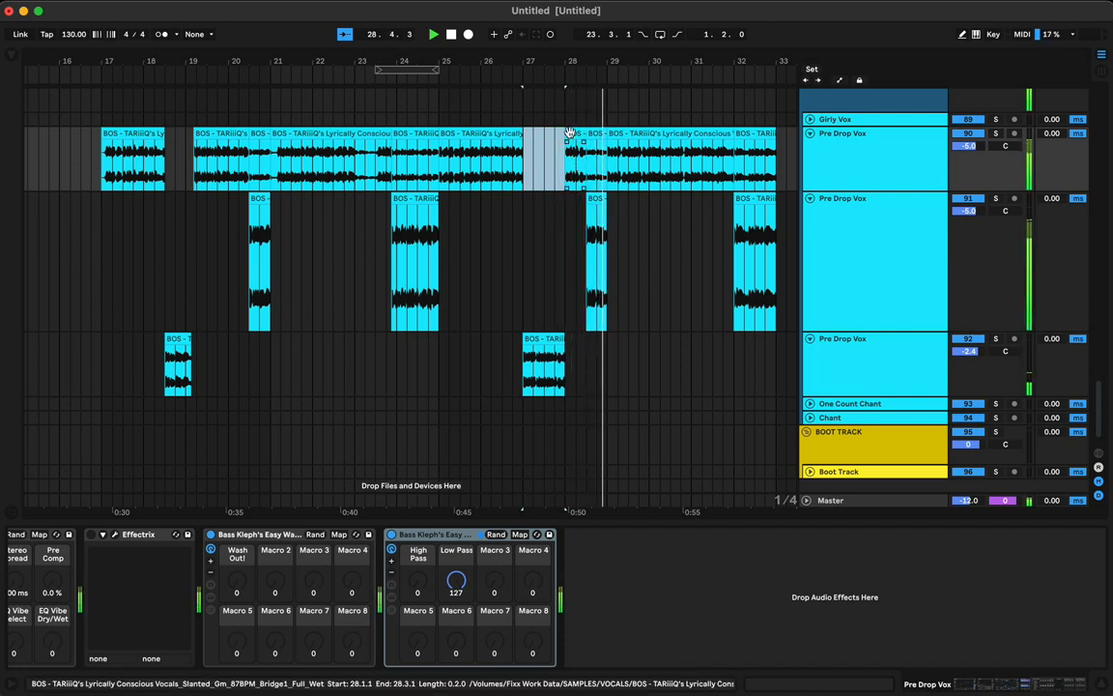
pyautogui.press('space')
pyautogui.press('space')
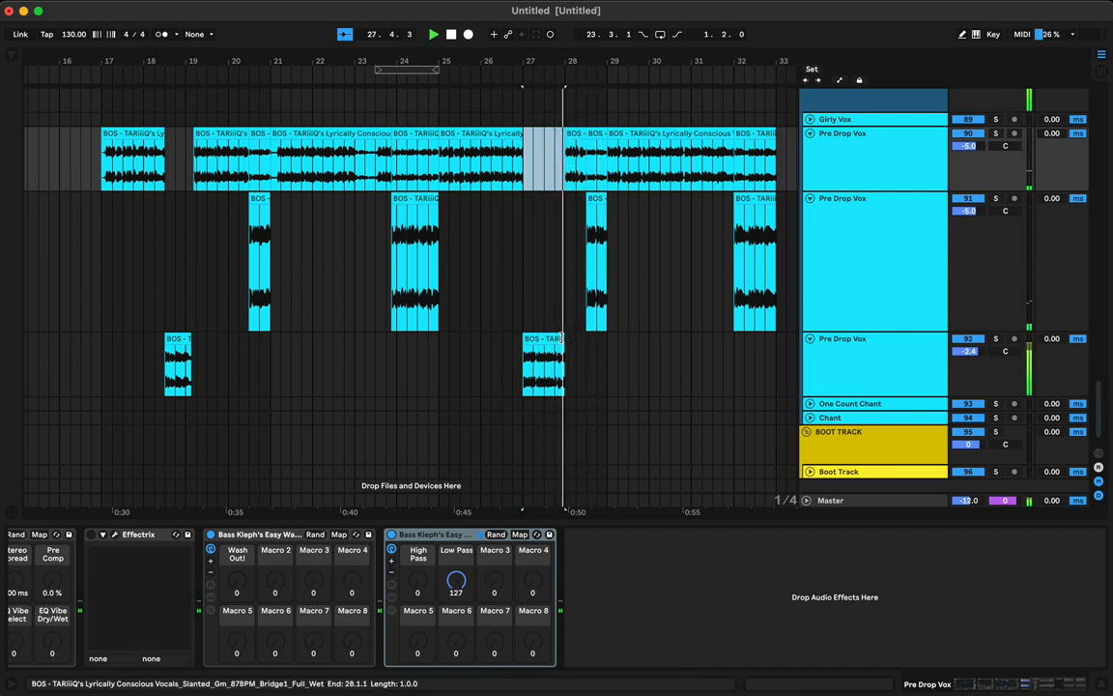
# - Retrim the second radio-effect clip to span 28.1.1 to 28.3.1 and extend the preceding main clip's end to 28.1.1
pyautogui.moveTo(562, 333)
pyautogui.mouseDown()
pyautogui.moveTo(586, 333)
pyautogui.moveTo(556, 340)
pyautogui.moveTo(566, 340)
pyautogui.mouseUp()
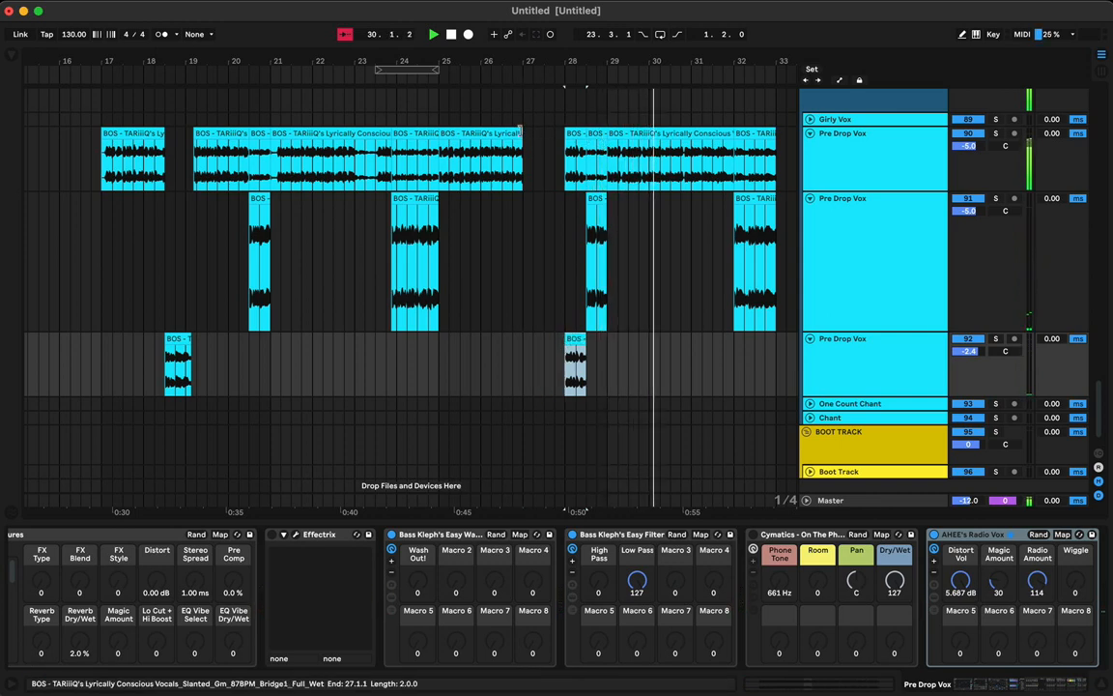
pyautogui.moveTo(523, 136); pyautogui.dragTo(568, 132)
# - Delete the main Pre Drop Vox section from 28.1.1 to 28.3.1 and replay the phrase
pyautogui.click(569, 133)
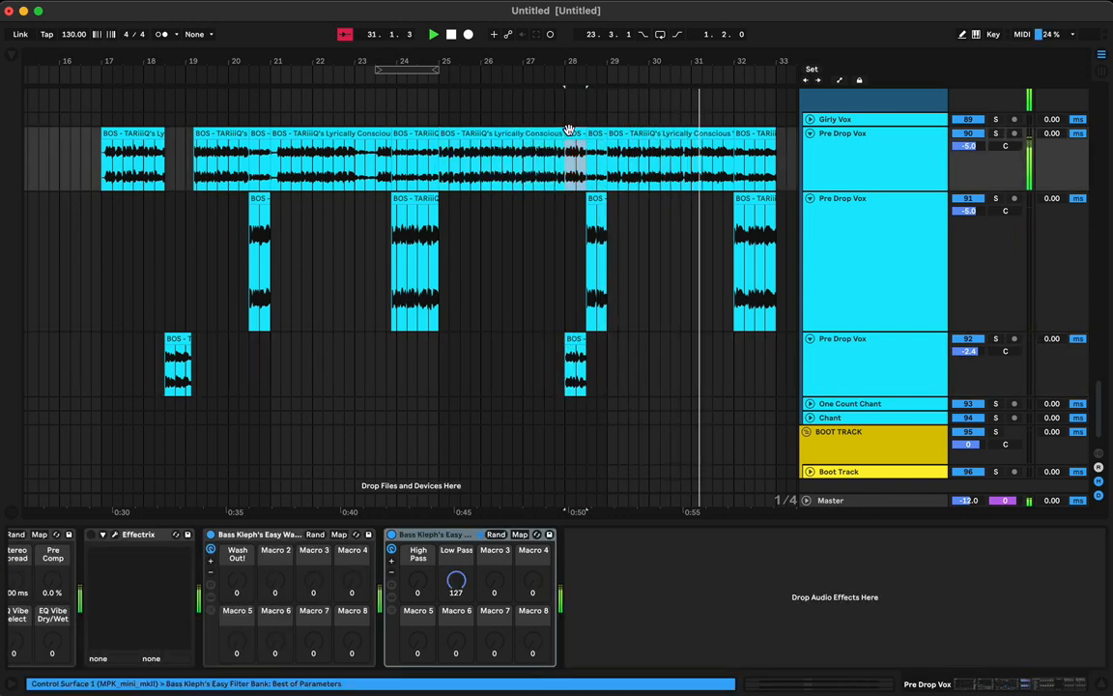
pyautogui.press('Delete')
pyautogui.press('space')
pyautogui.press('space')
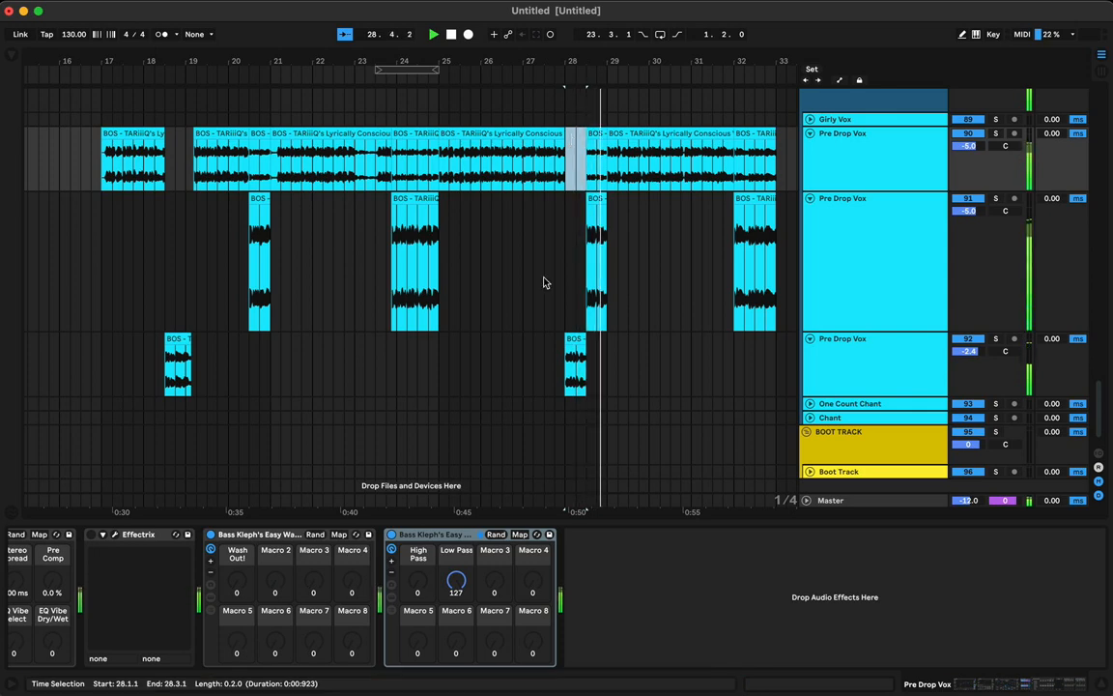
# - Replay the pre-drop vocals from 25.3.1 and again from 27.4.1, checking the second radio-effect phrase
pyautogui.click(464, 168)
pyautogui.press('space')
pyautogui.press('space')
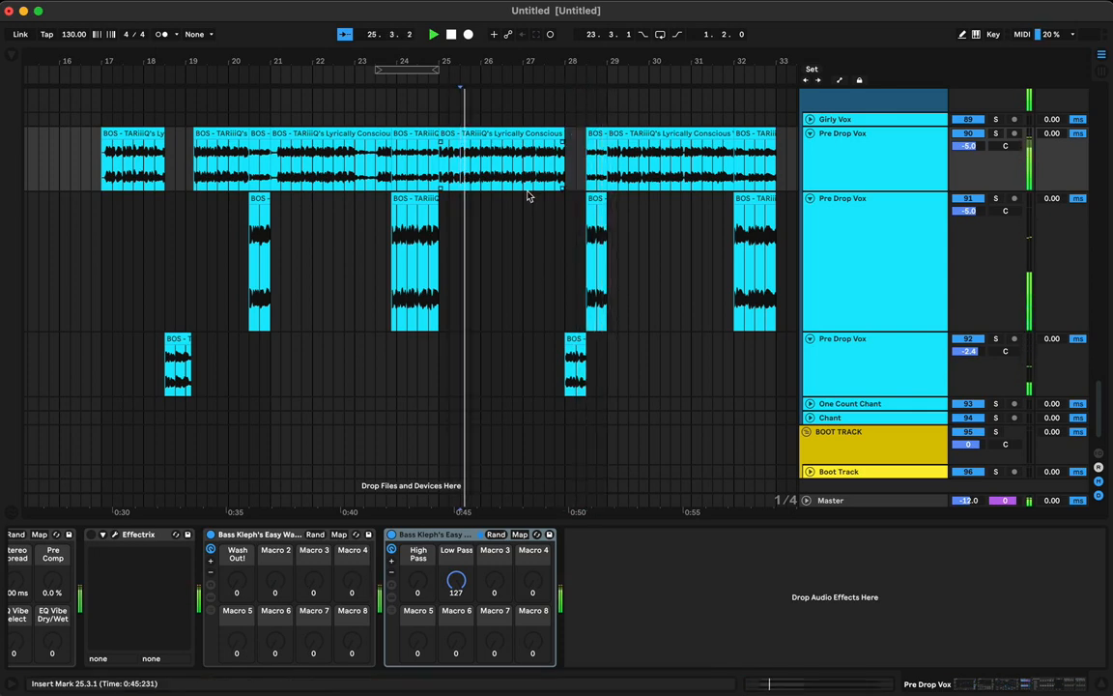
pyautogui.click(575, 338)
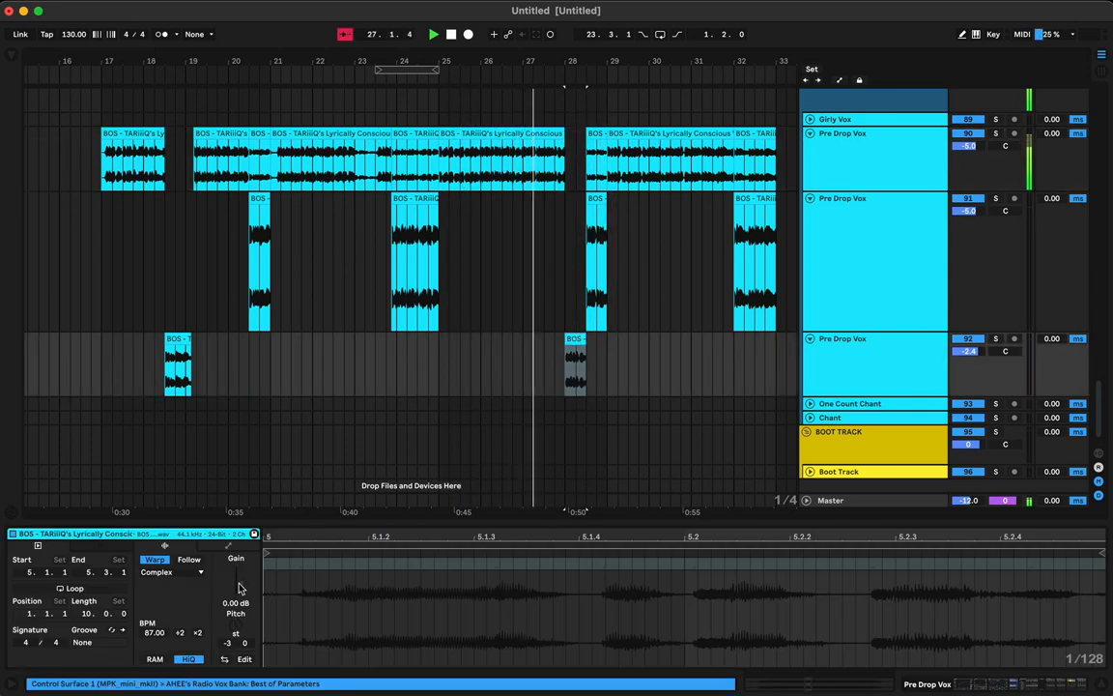
pyautogui.click(554, 321)
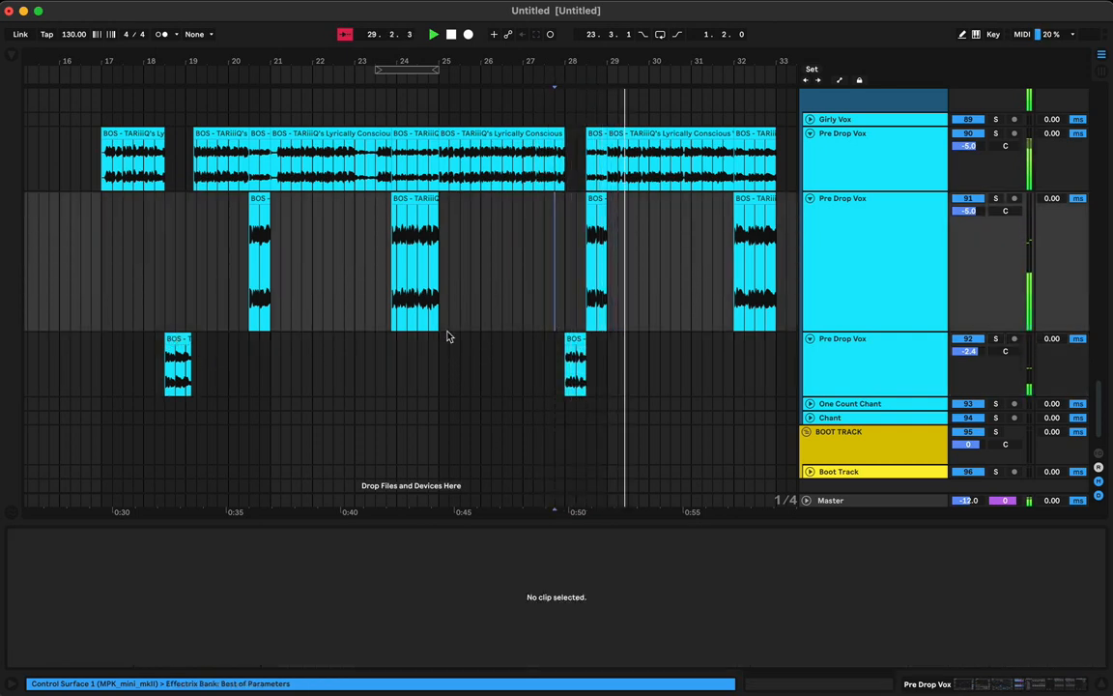
pyautogui.press('space')
pyautogui.press('space')
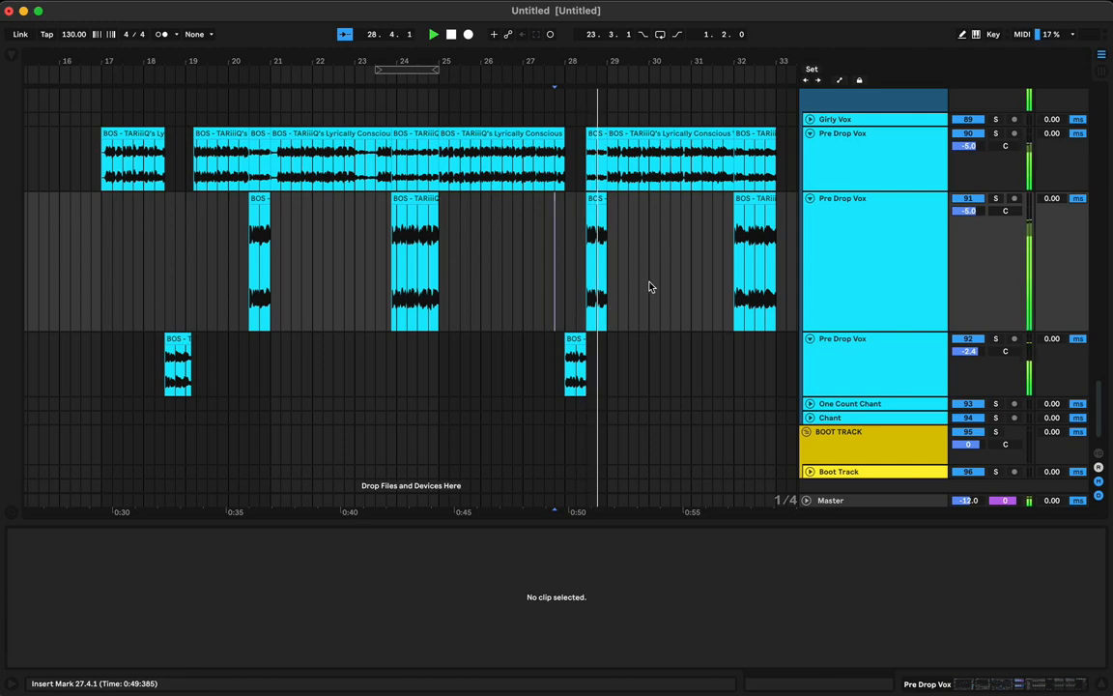
# - Play the full pre-drop vocal arrangement from 17.1.1 to check how the main and effect tracks alternate
pyautogui.moveTo(653, 61); pyautogui.dragTo(542, 60)
pyautogui.click(556, 134)
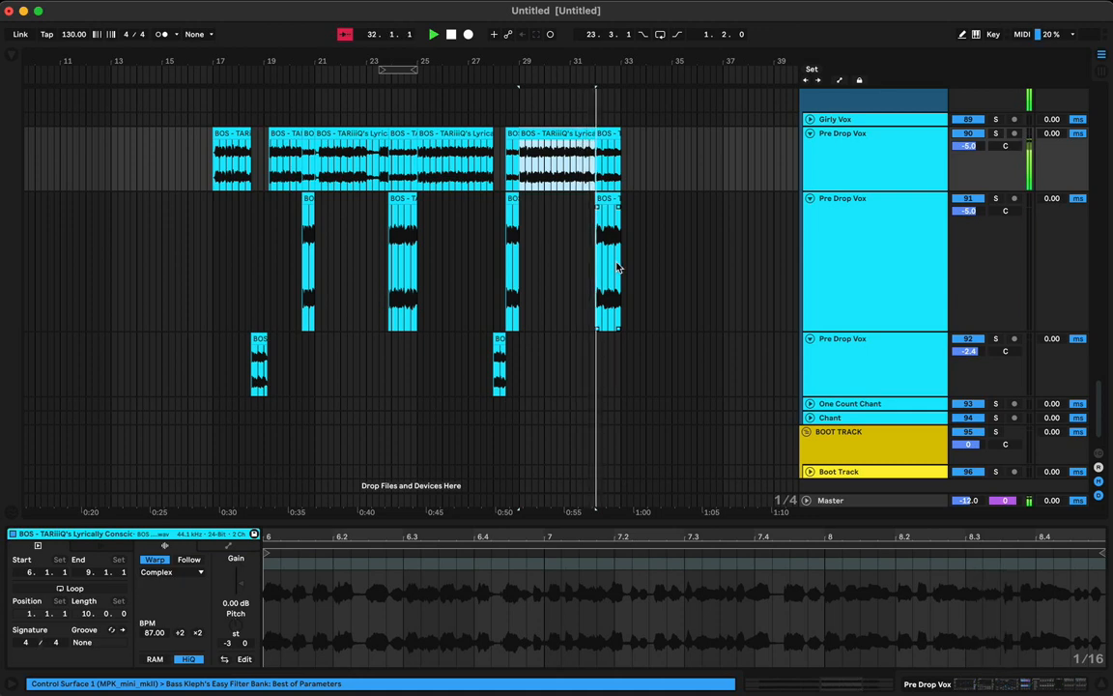
pyautogui.click(215, 182)
pyautogui.press('space')
pyautogui.press('space')
pyautogui.scroll(2, 276, 268)
pyautogui.scroll(2, 275, 268)
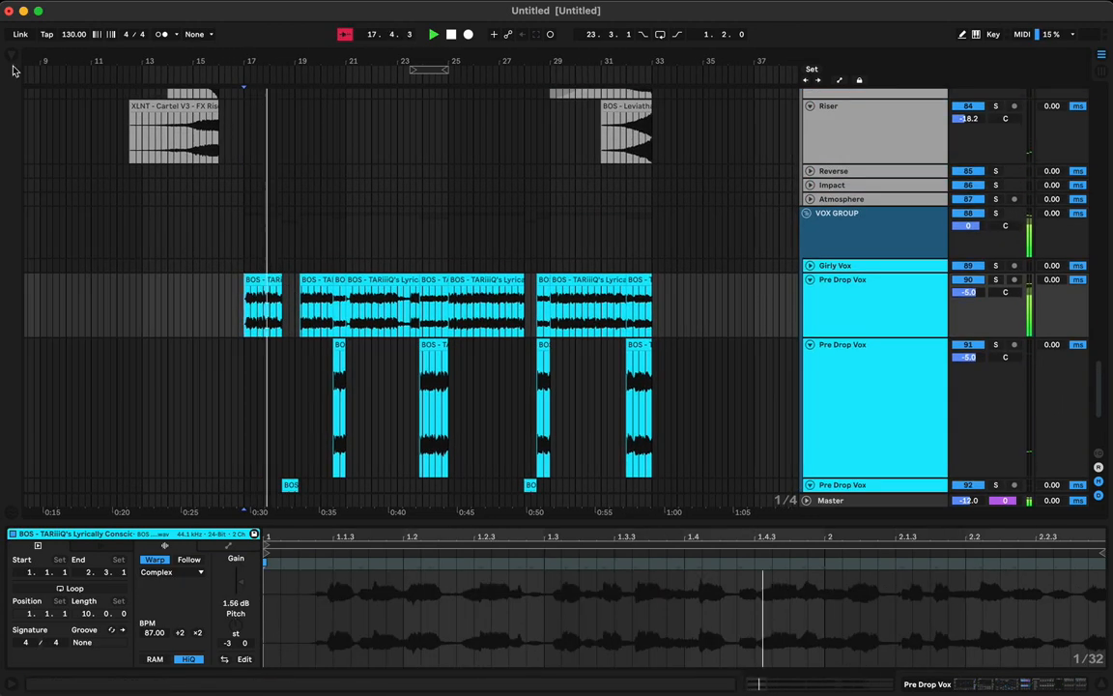
# - Search the user library for "stereo" and look through the AHEE's Magic Racks folders for a widening rack
pyautogui.press('super+alt+b')
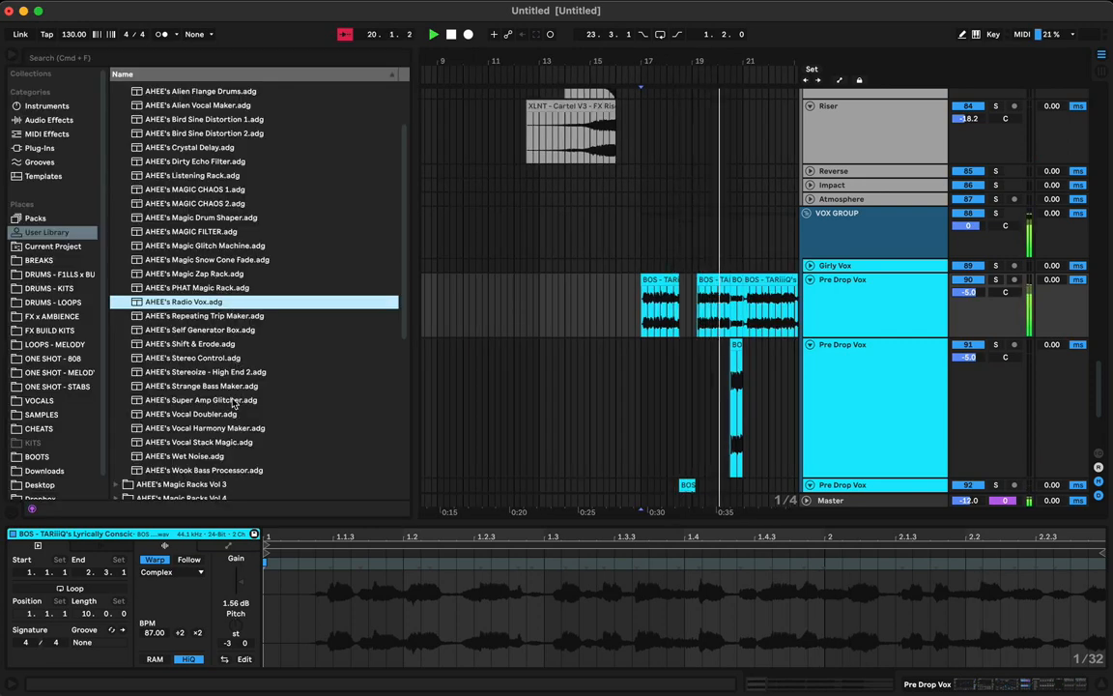
pyautogui.scroll(5, 233, 405)
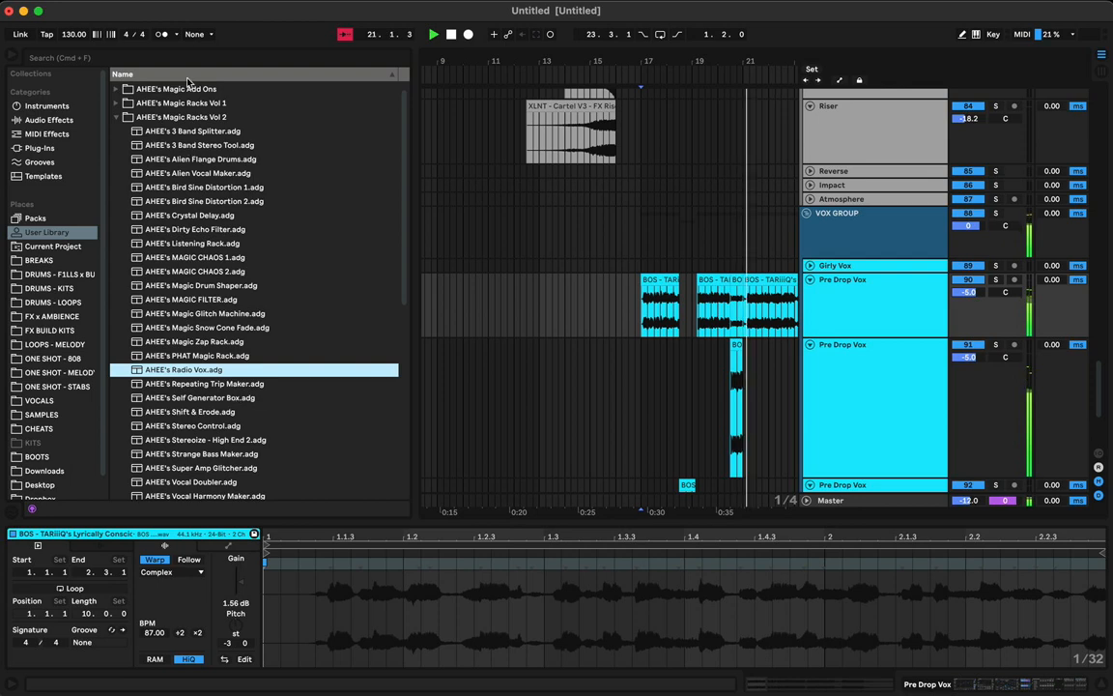
pyautogui.click(127, 58)
pyautogui.write('stereo')
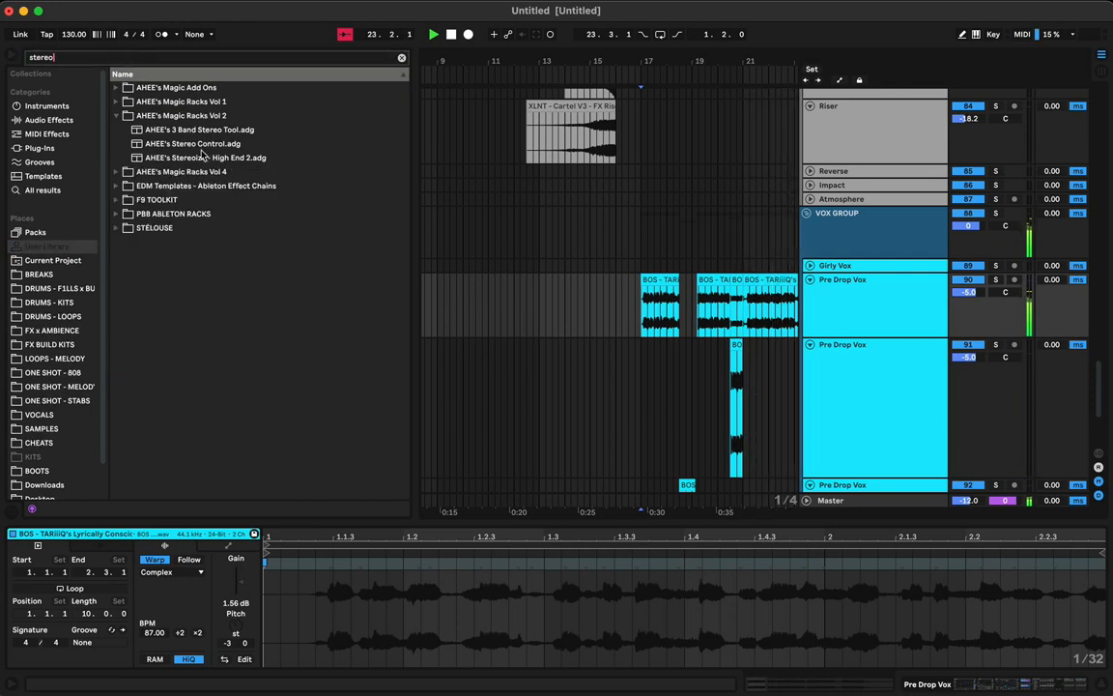
pyautogui.click(191, 105)
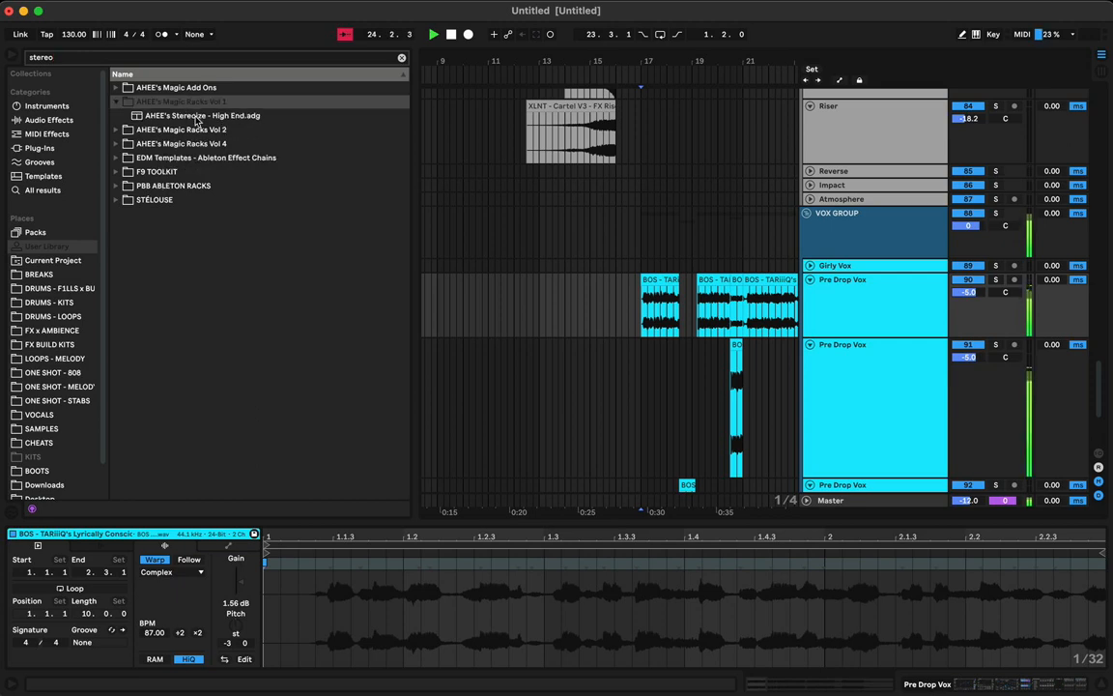
pyautogui.click(194, 144)
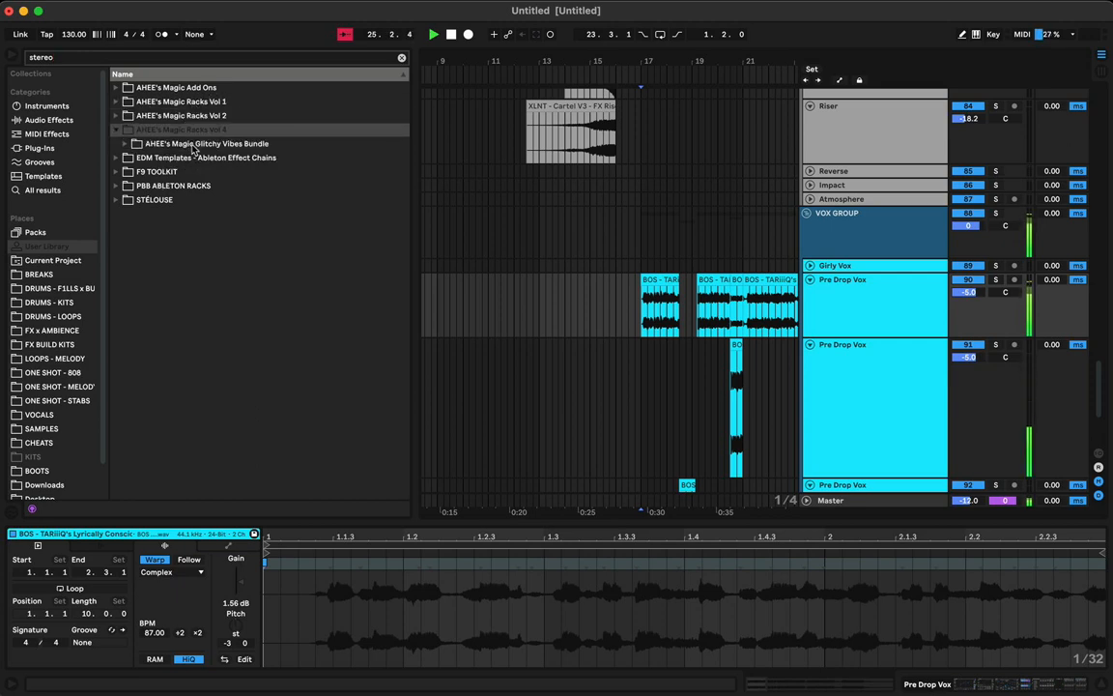
pyautogui.click(195, 116)
pyautogui.click(194, 104)
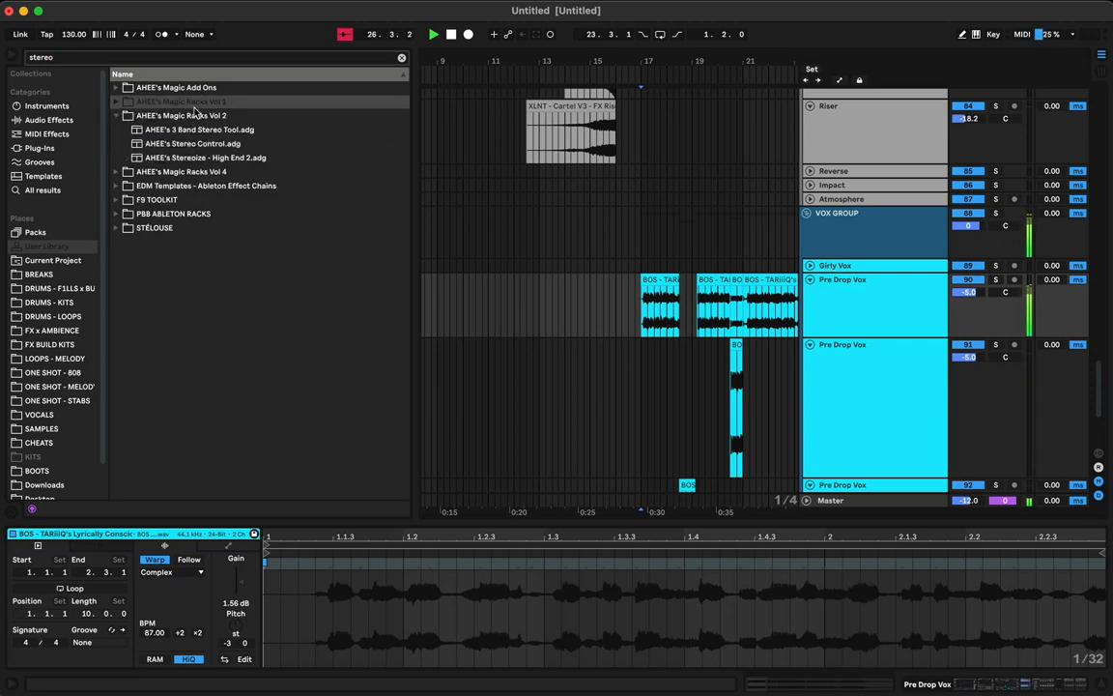
# - Try AHEE's Stereoize - High End on the main Pre Drop Vox with Split Hz 22.0 kHz and Stereoize 1.00 ms, and delete it
pyautogui.click(186, 116)
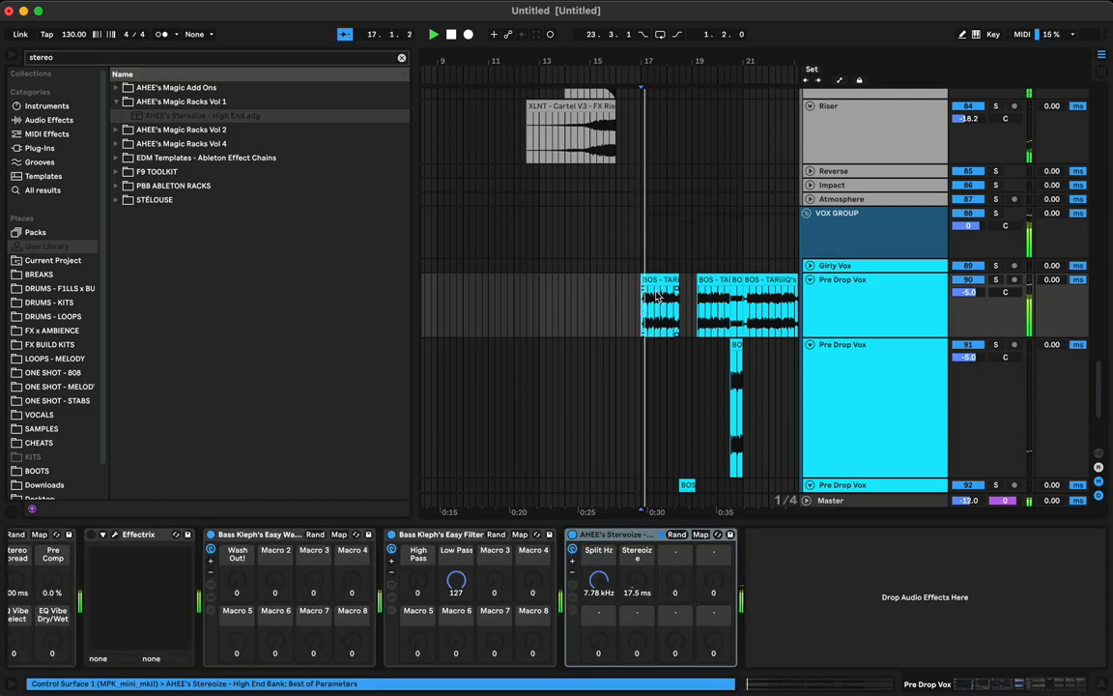
pyautogui.moveTo(637, 580); pyautogui.dragTo(603, 579)
pyautogui.click(617, 541)
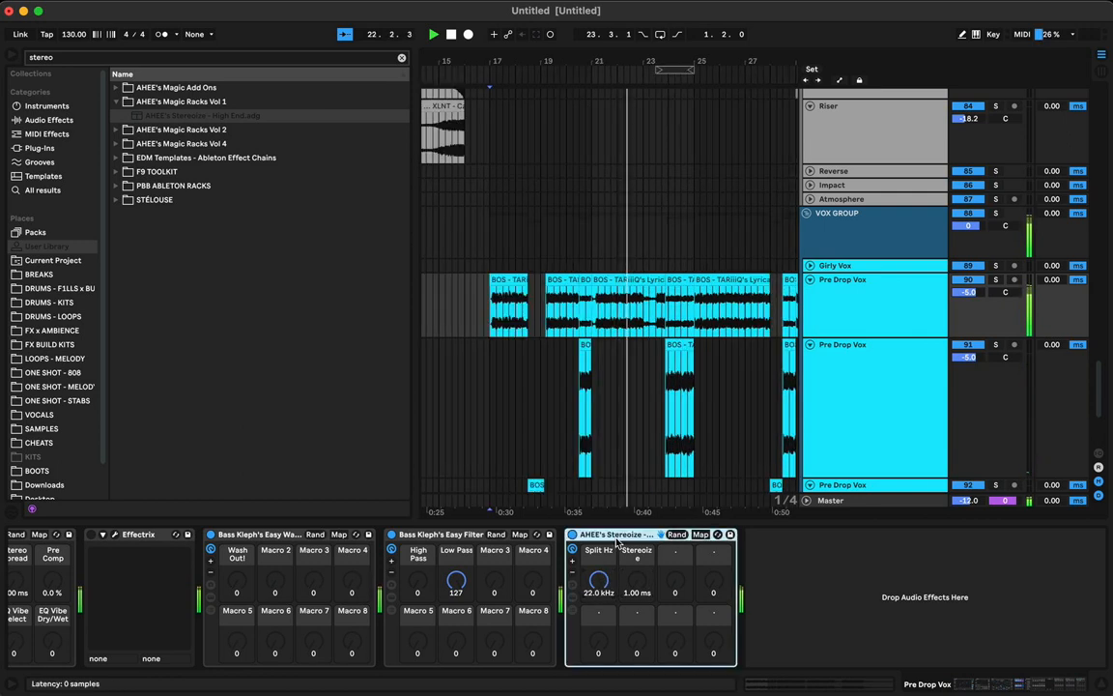
pyautogui.press('Delete')
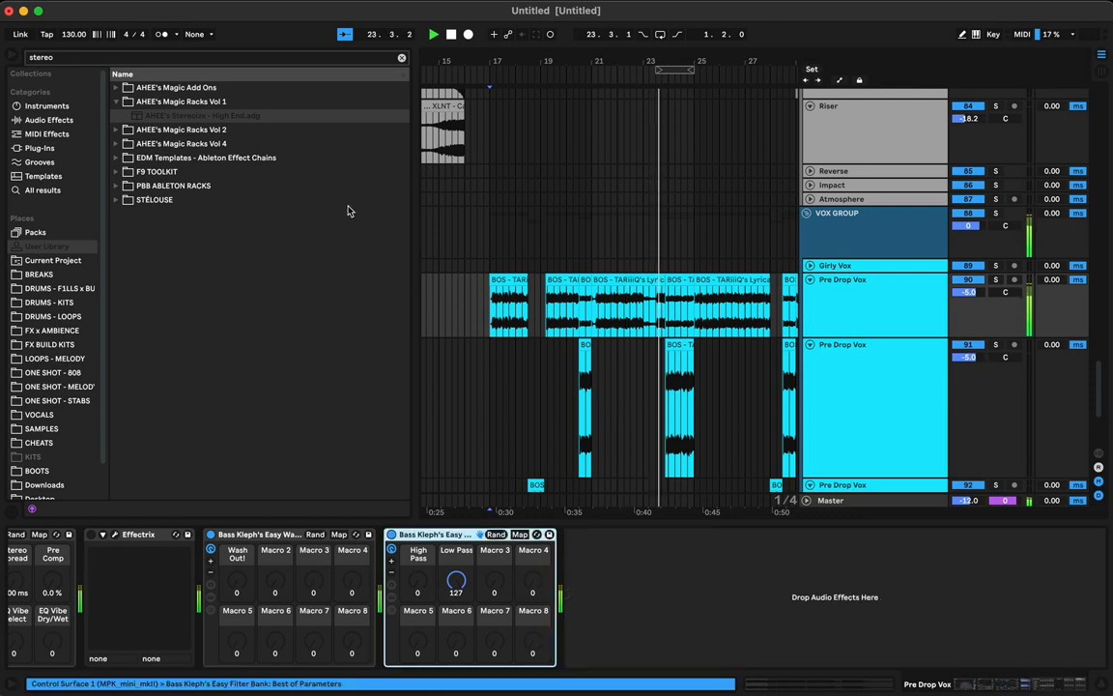
# - Try AHEE's Stereoize - High End 2 on the main Pre Drop Vox with Stereoize at 43.4 ms, and delete the rack
pyautogui.click(189, 129)
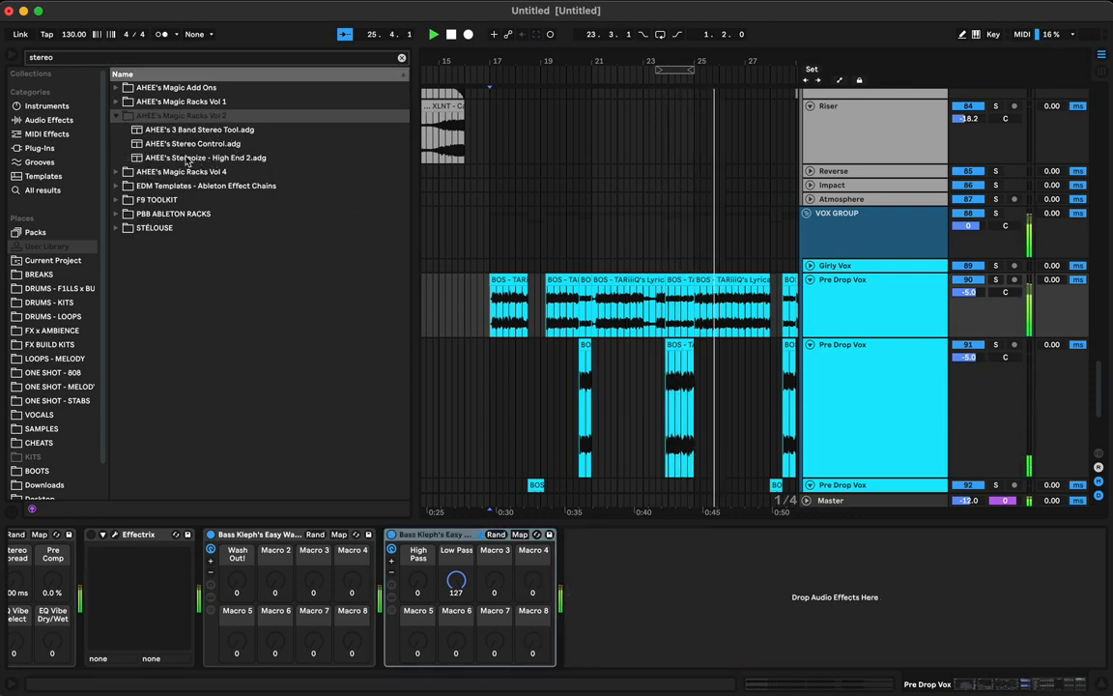
pyautogui.moveTo(186, 161); pyautogui.dragTo(512, 307)
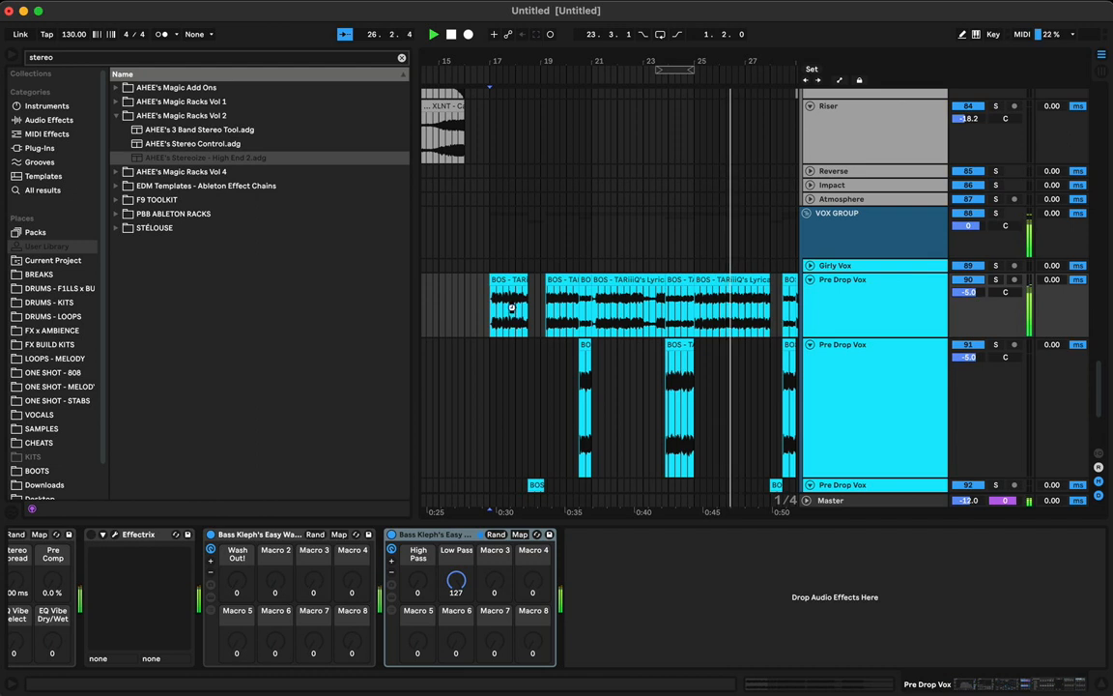
pyautogui.moveTo(634, 280); pyautogui.dragTo(634, 281)
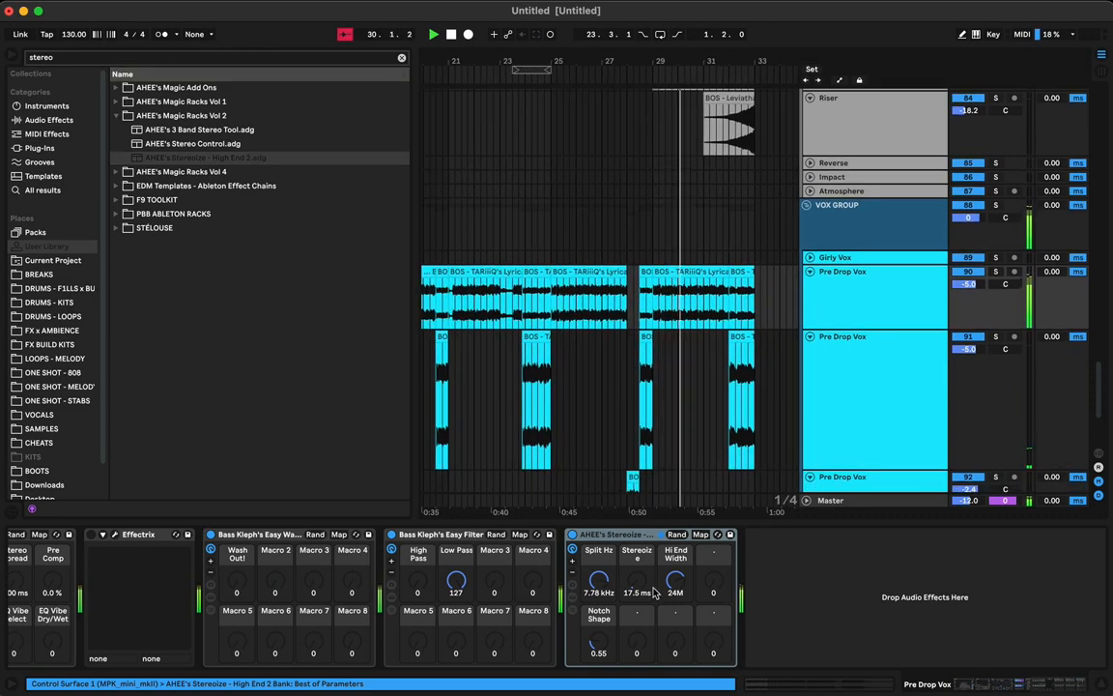
pyautogui.moveTo(636, 579)
pyautogui.mouseDown()
pyautogui.moveTo(636, 526)
pyautogui.moveTo(637, 564)
pyautogui.mouseUp()
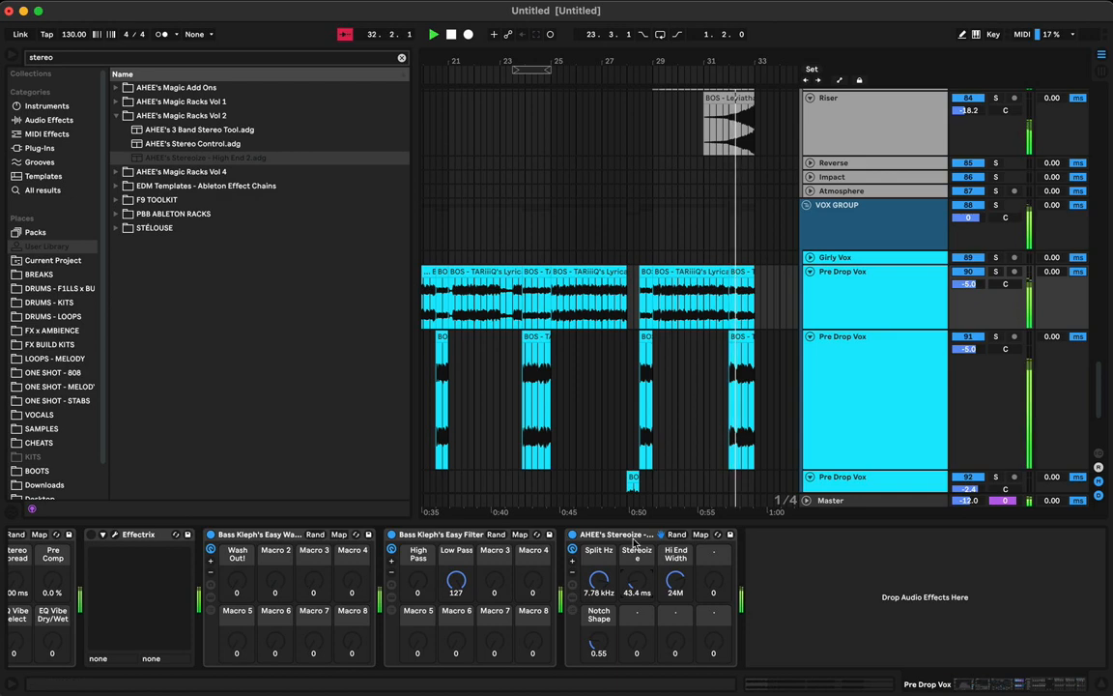
pyautogui.click(631, 535)
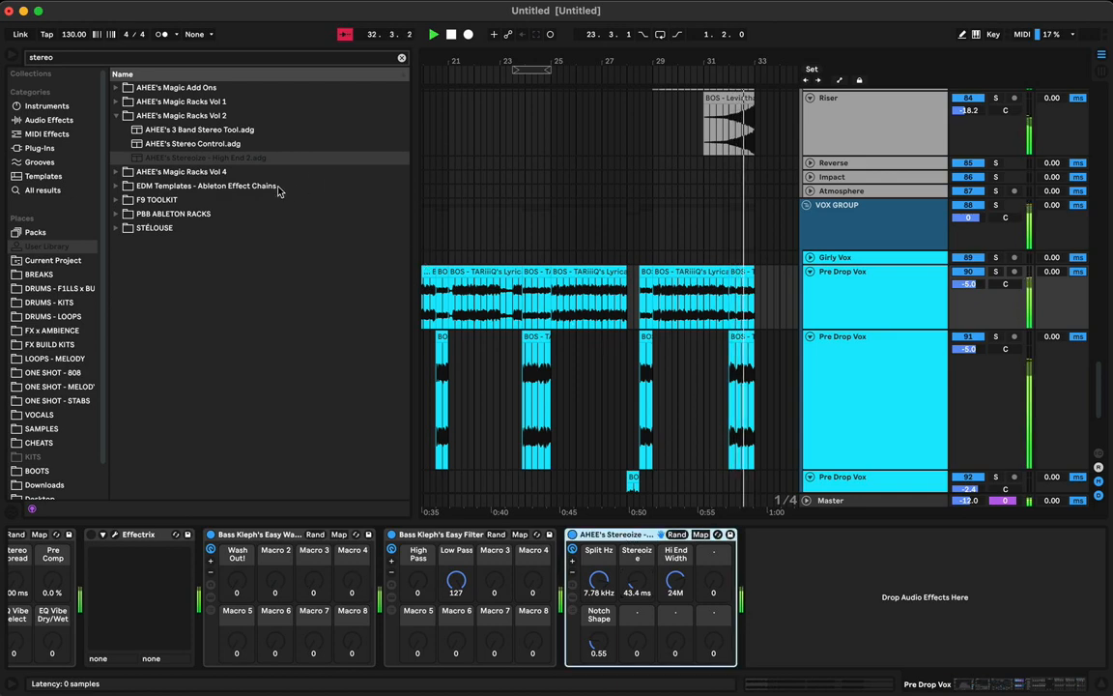
pyautogui.press('Delete')
# - Replay the vocals from 17.1.1 while examining the stereo racks in Magic Racks Vol 1, Vol 2 and the Vol 4 Glitchy Vibes Bundle
pyautogui.hscroll(-5, 666, 283)
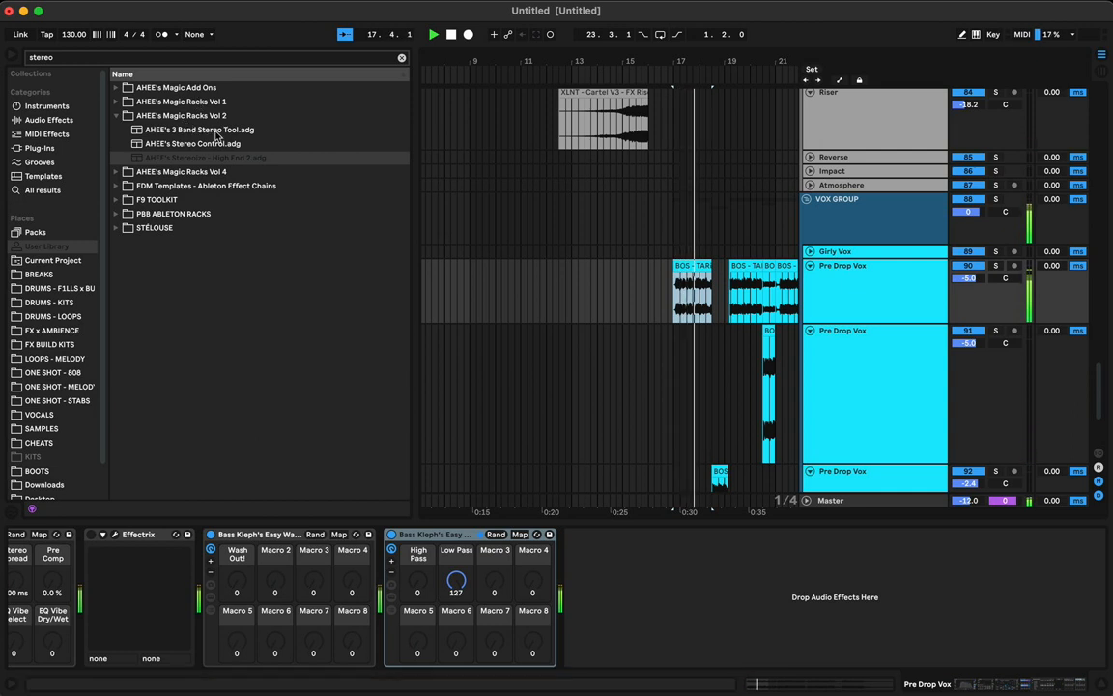
pyautogui.click(203, 103)
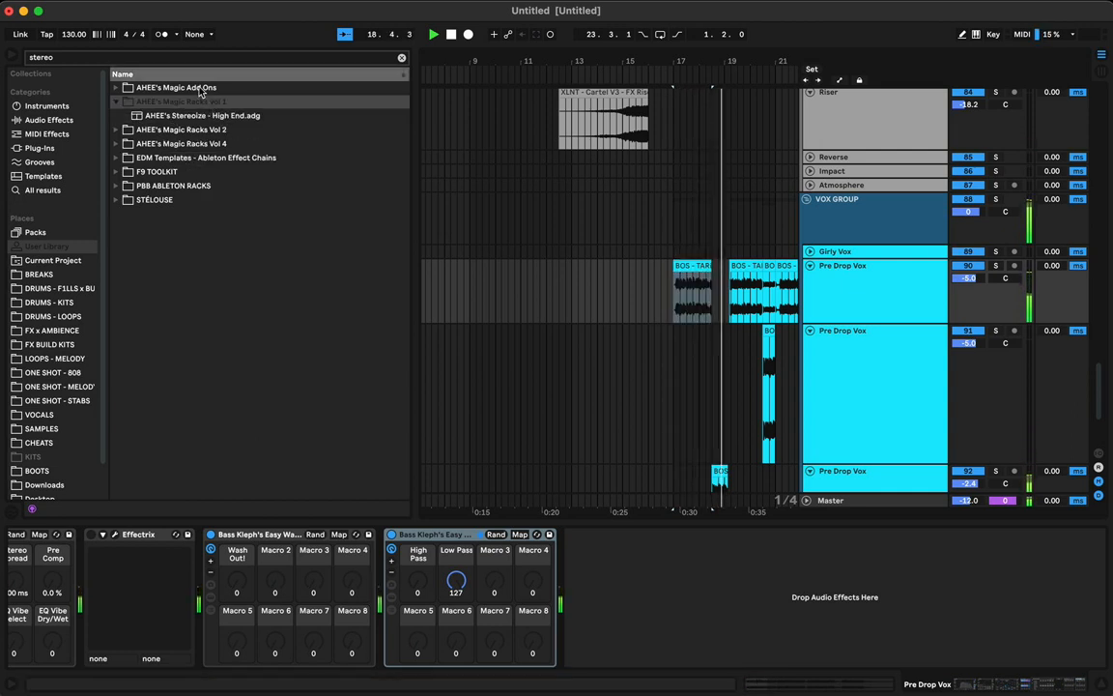
pyautogui.click(184, 87)
pyautogui.click(218, 117)
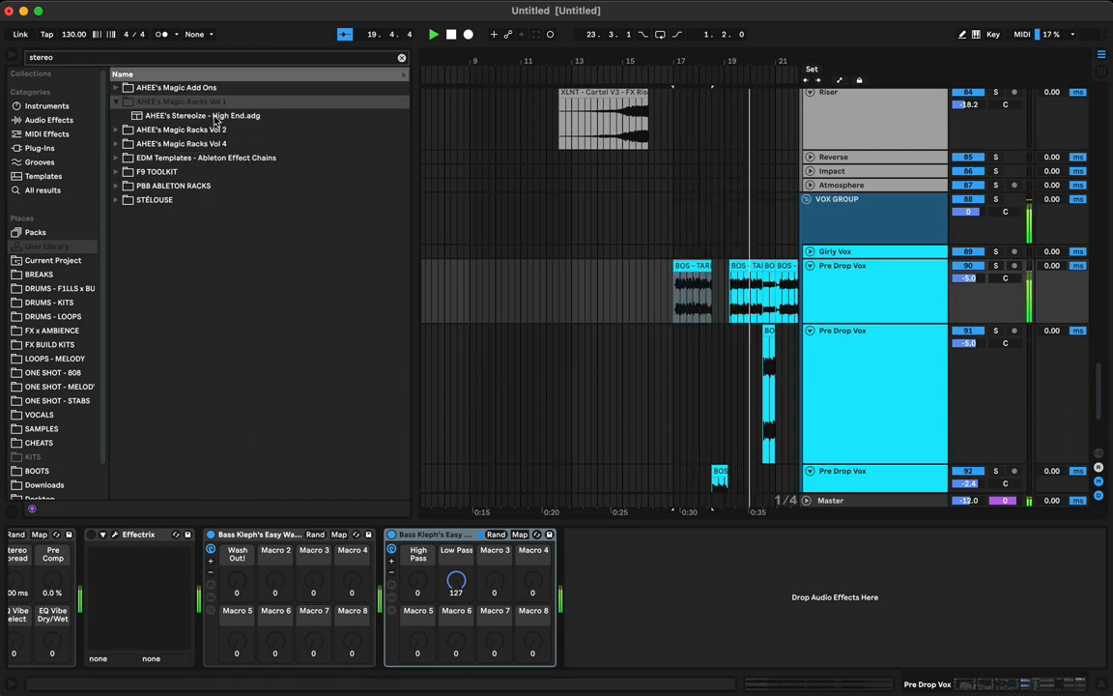
pyautogui.click(222, 131)
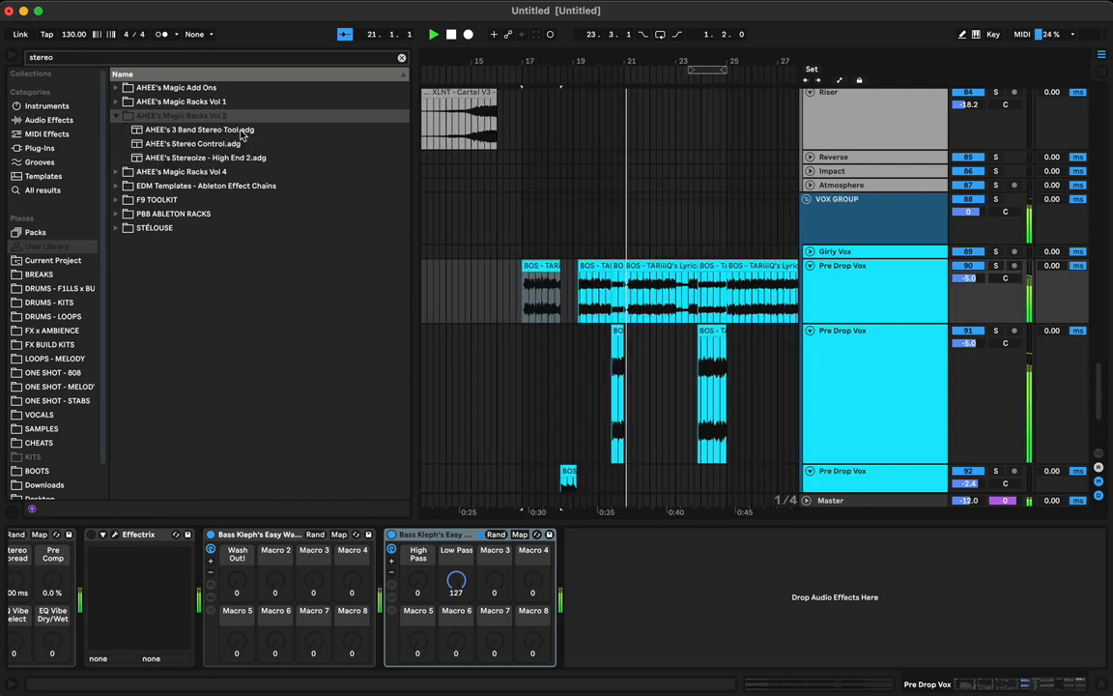
pyautogui.click(213, 172)
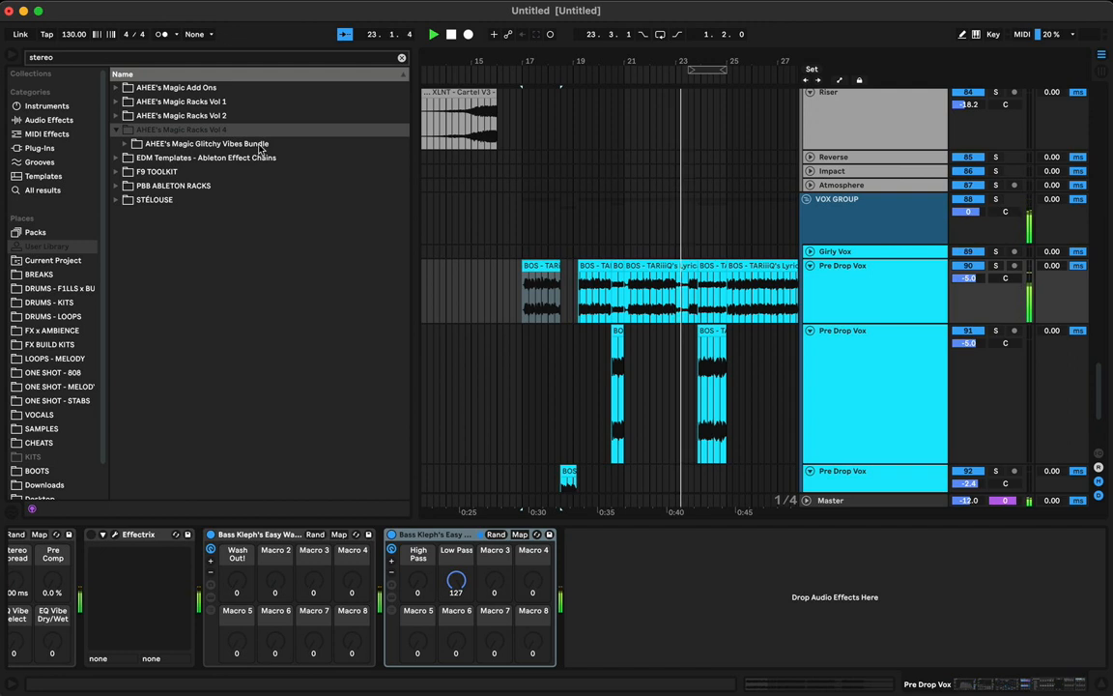
pyautogui.click(222, 144)
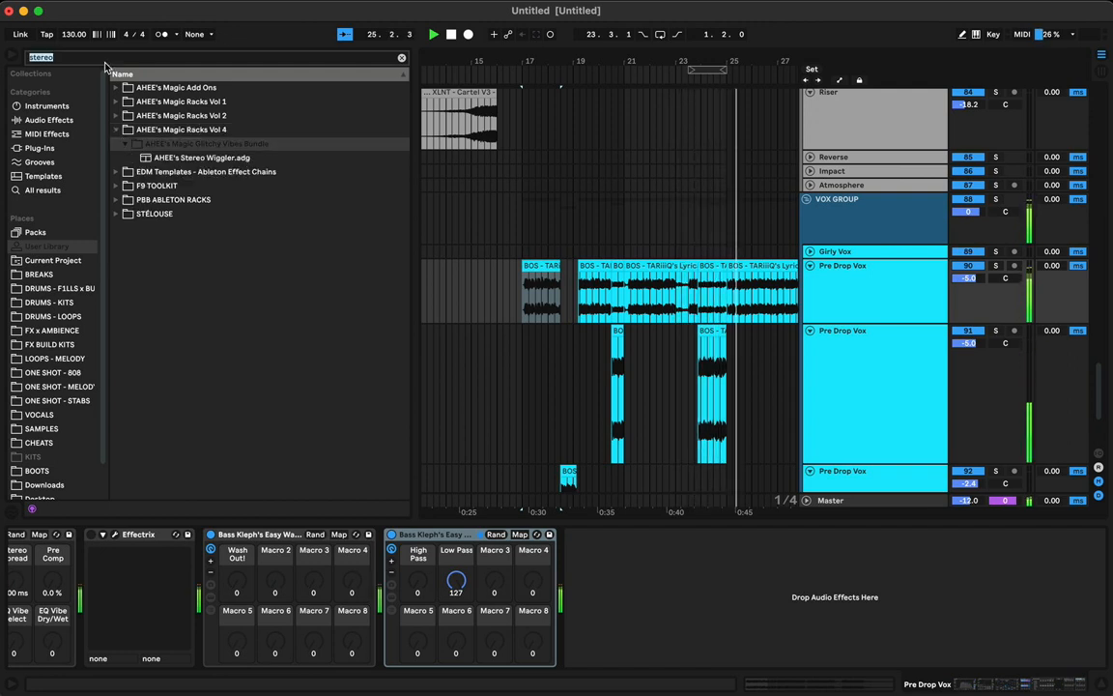
# - Search the user library for "vocal" and add AHEE's Vocal Stack Magic to the main Pre Drop Vox track
pyautogui.press('super+f')
pyautogui.write('vocal')
pyautogui.click(183, 88)
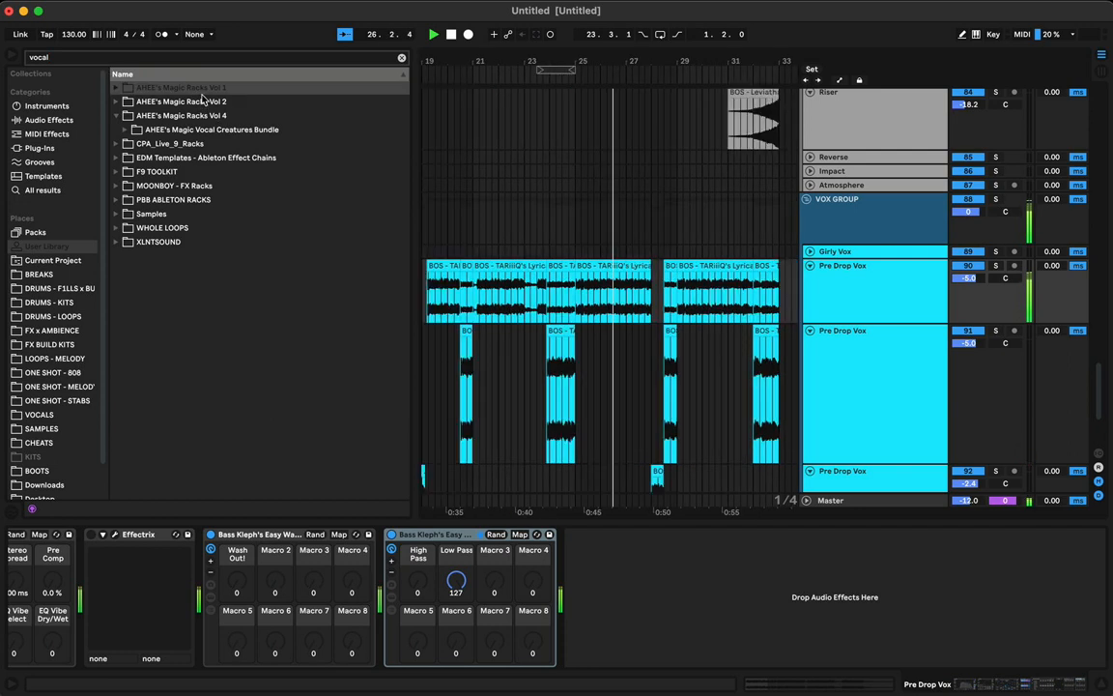
pyautogui.click(207, 130)
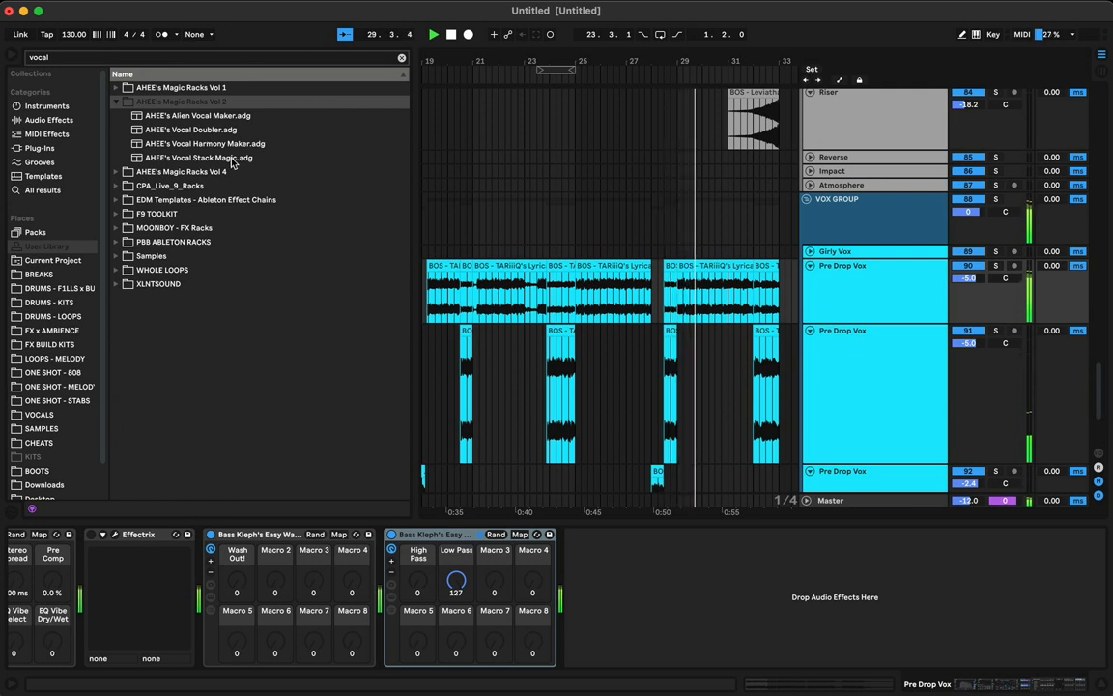
pyautogui.moveTo(232, 162); pyautogui.dragTo(486, 287)
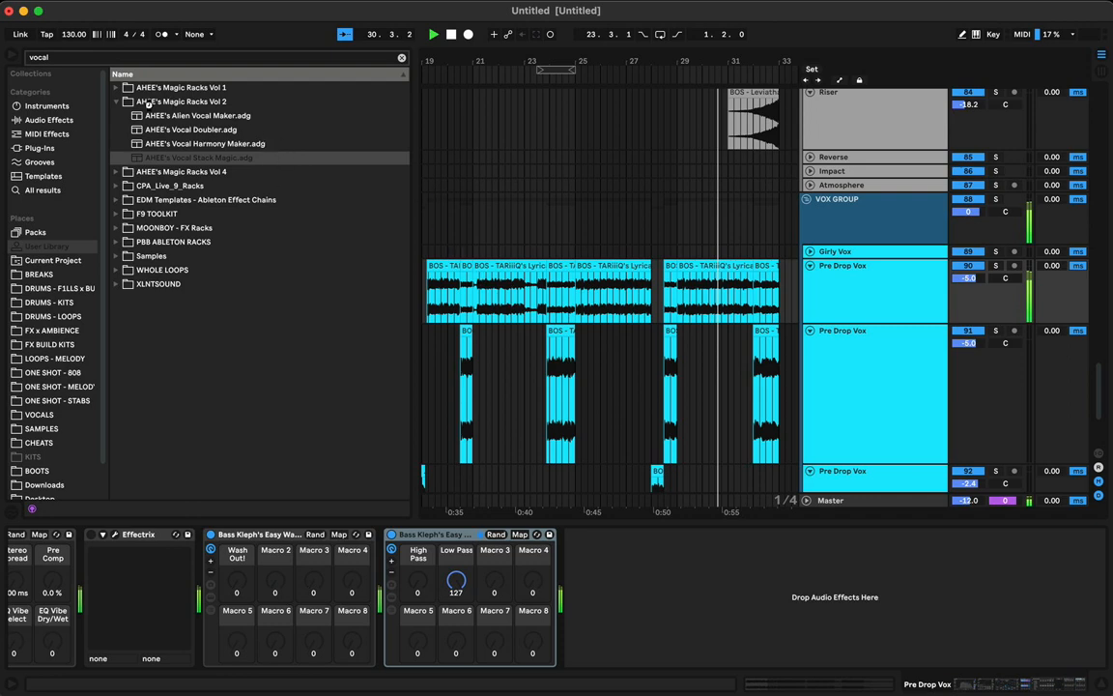
# - Hide the browser and replay the pre-drop vocals from 17.1.1 through the Vocal Stack Magic rack
pyautogui.click(13, 56)
pyautogui.hscroll(-10, 339, 307)
pyautogui.press('space')
pyautogui.press('space')
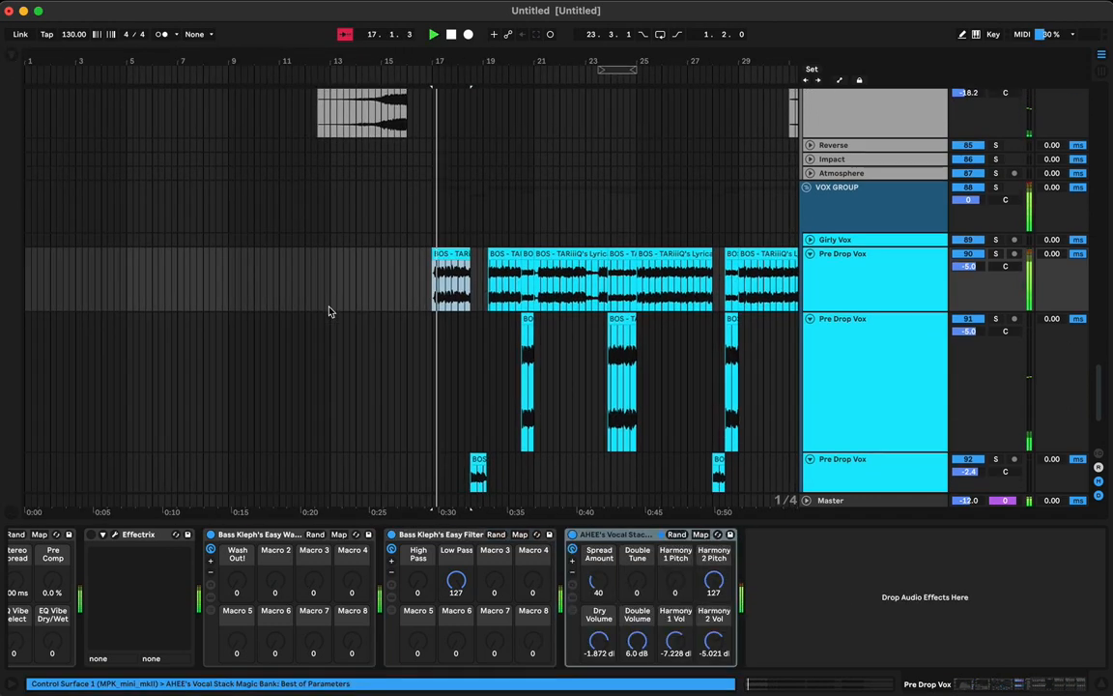
pyautogui.hscroll(4, 328, 311)
pyautogui.scroll(1, 329, 311)
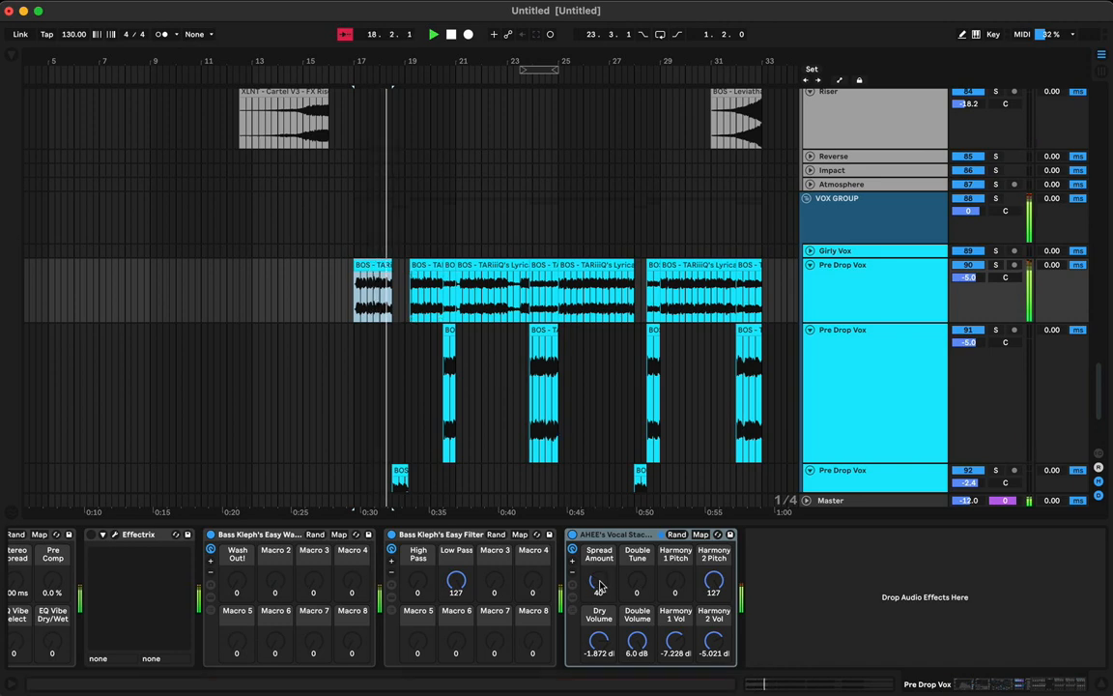
# - Try Spread Amount 41 and different Double Tune settings on the Vocal Stack Magic rack, and delete the rack
pyautogui.moveTo(600, 584)
pyautogui.mouseDown()
pyautogui.moveTo(600, 500)
pyautogui.moveTo(600, 583)
pyautogui.mouseUp()
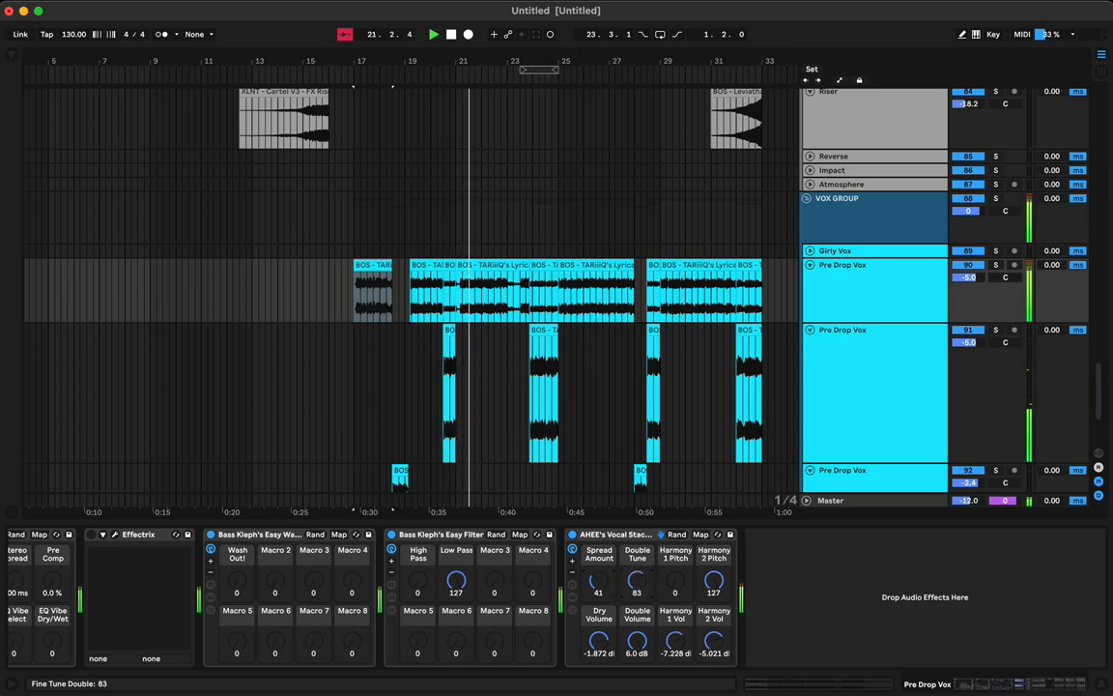
pyautogui.moveTo(637, 580); pyautogui.dragTo(637, 640)
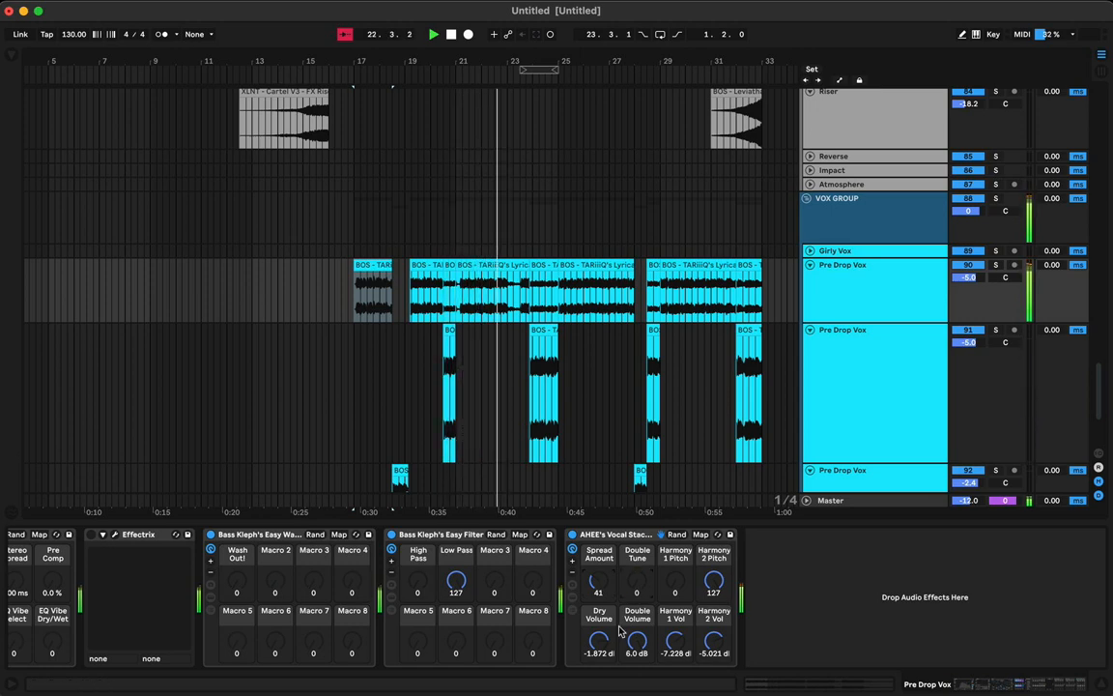
pyautogui.moveTo(713, 580); pyautogui.dragTo(713, 627)
pyautogui.click(609, 539)
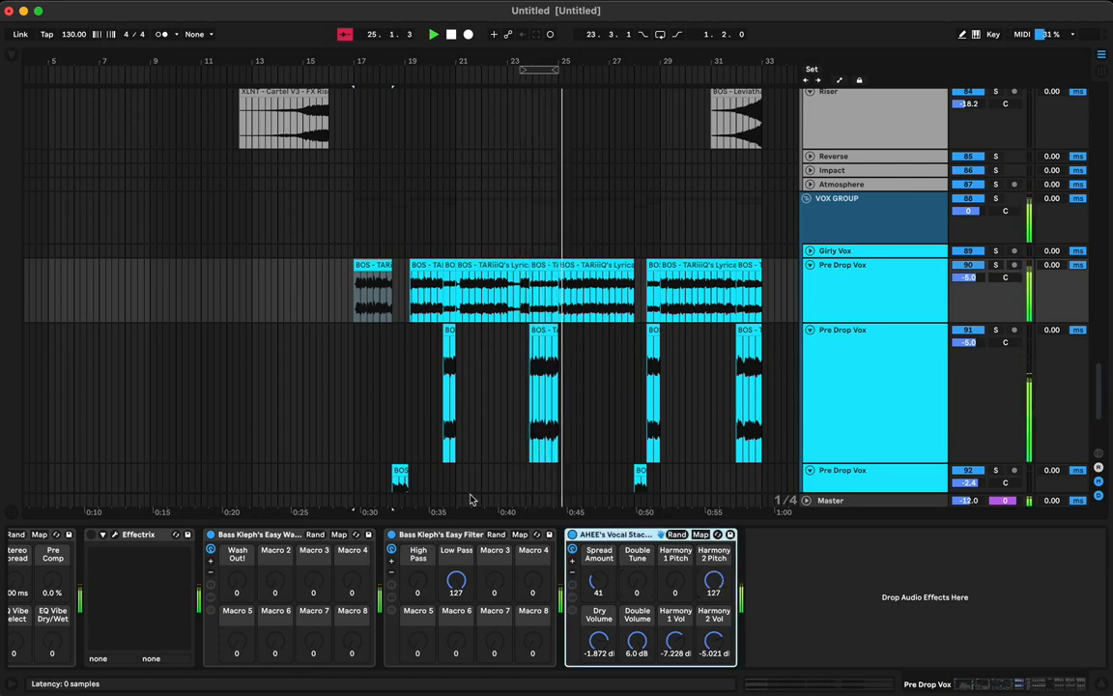
pyautogui.press('Delete')
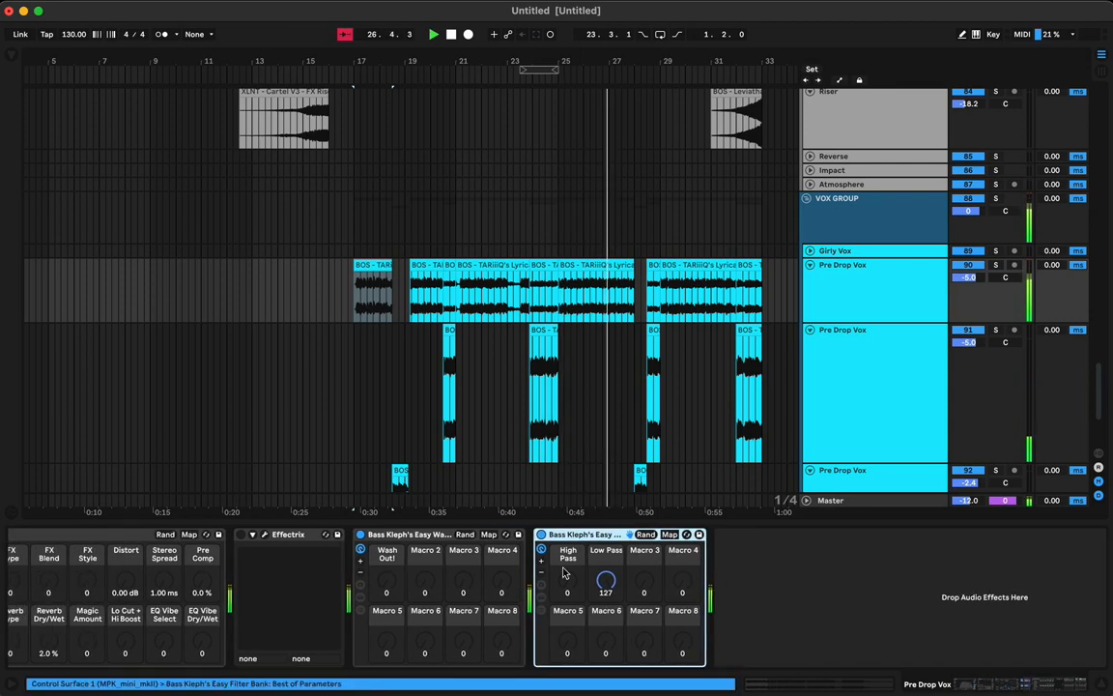
# - Set High Chorus to 33% and Mid Chorus to 32% on the Cymatics multiband rack, and raise the main Pre Drop Vox track volume to -2.4 dB
pyautogui.hscroll(-10, 367, 586)
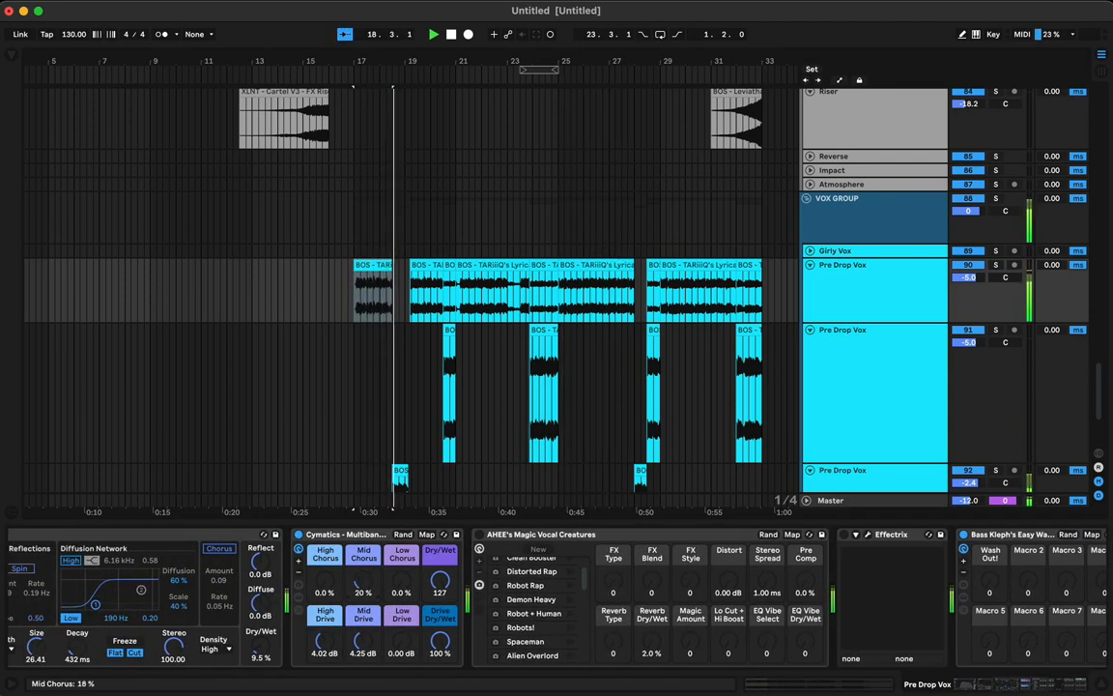
pyautogui.moveTo(363, 579); pyautogui.dragTo(325, 570)
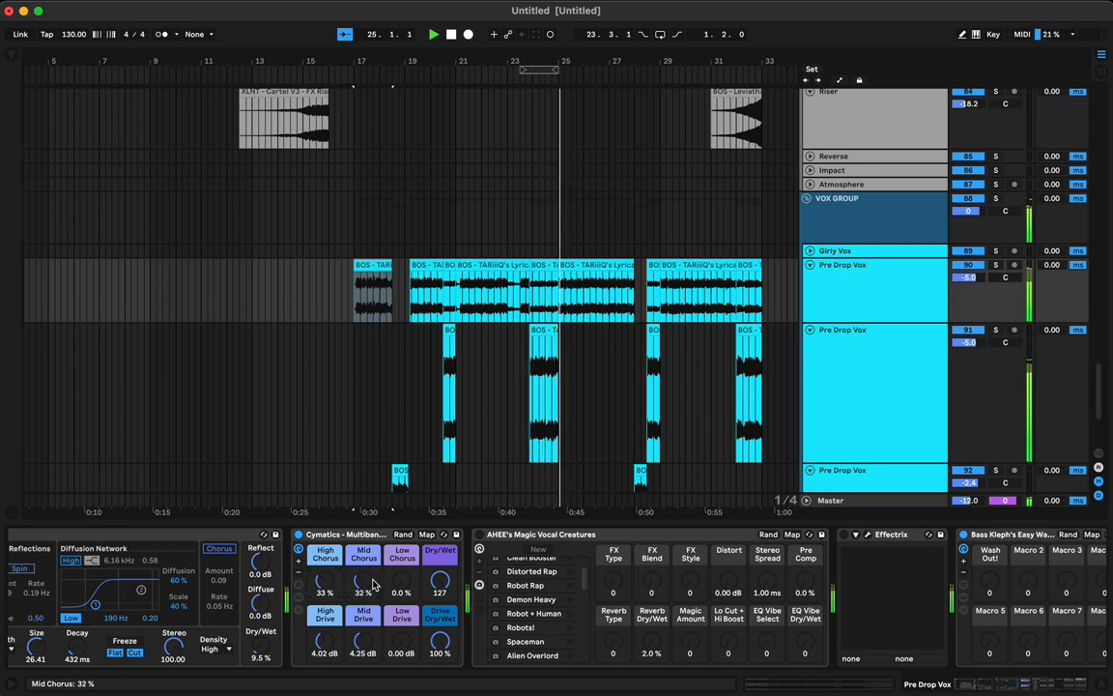
pyautogui.press('Tab')
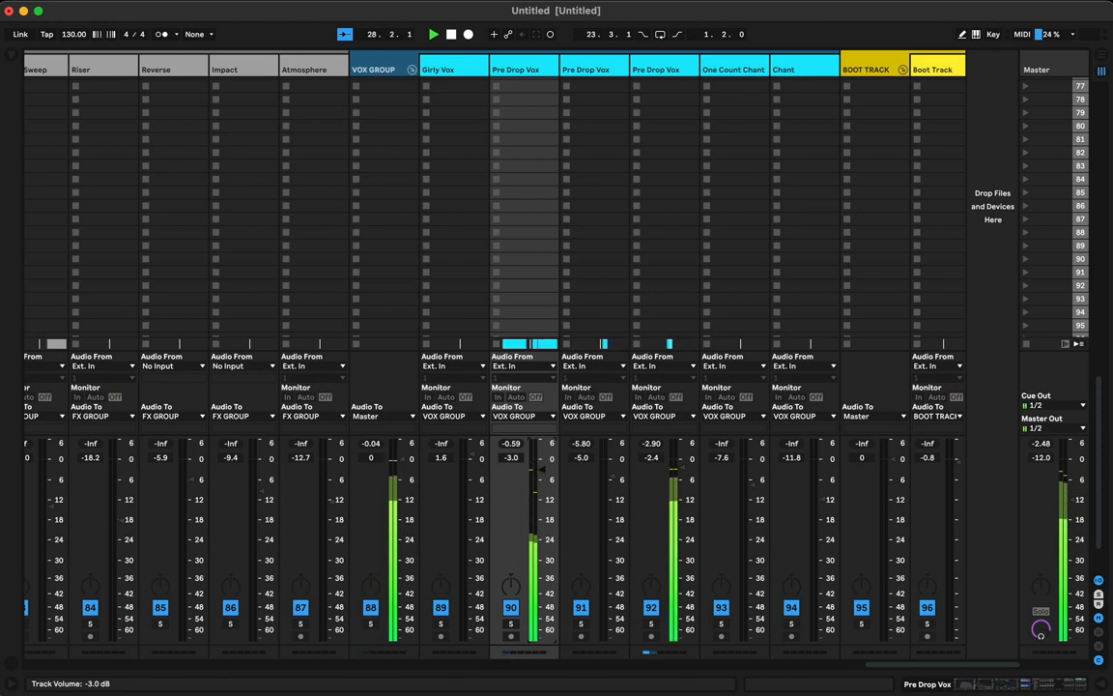
pyautogui.moveTo(541, 469); pyautogui.dragTo(541, 466)
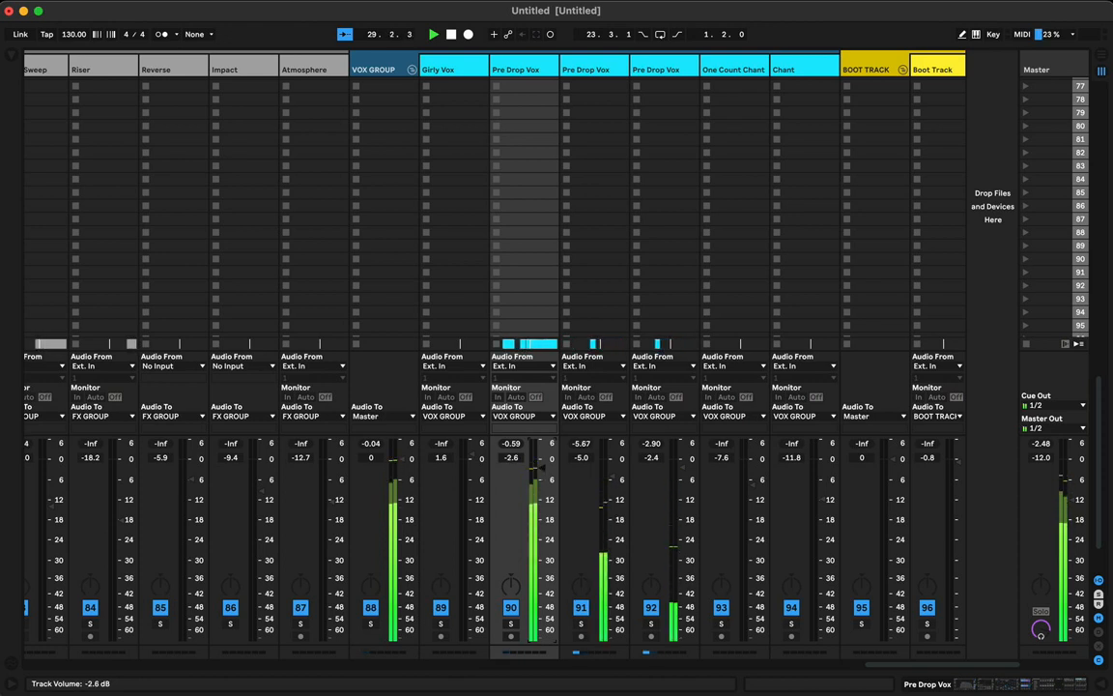
pyautogui.press('Tab')
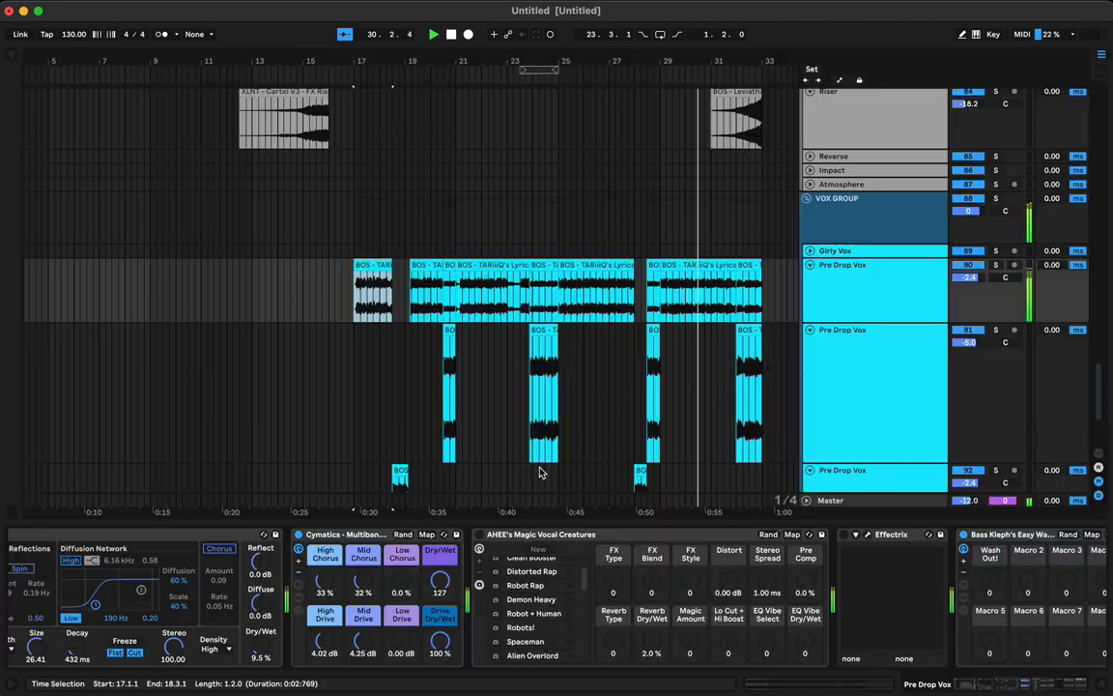
# - Replay the arrangement from 13.1.1 through the riser and pre-drop vocals with the device view hidden
pyautogui.click(351, 302)
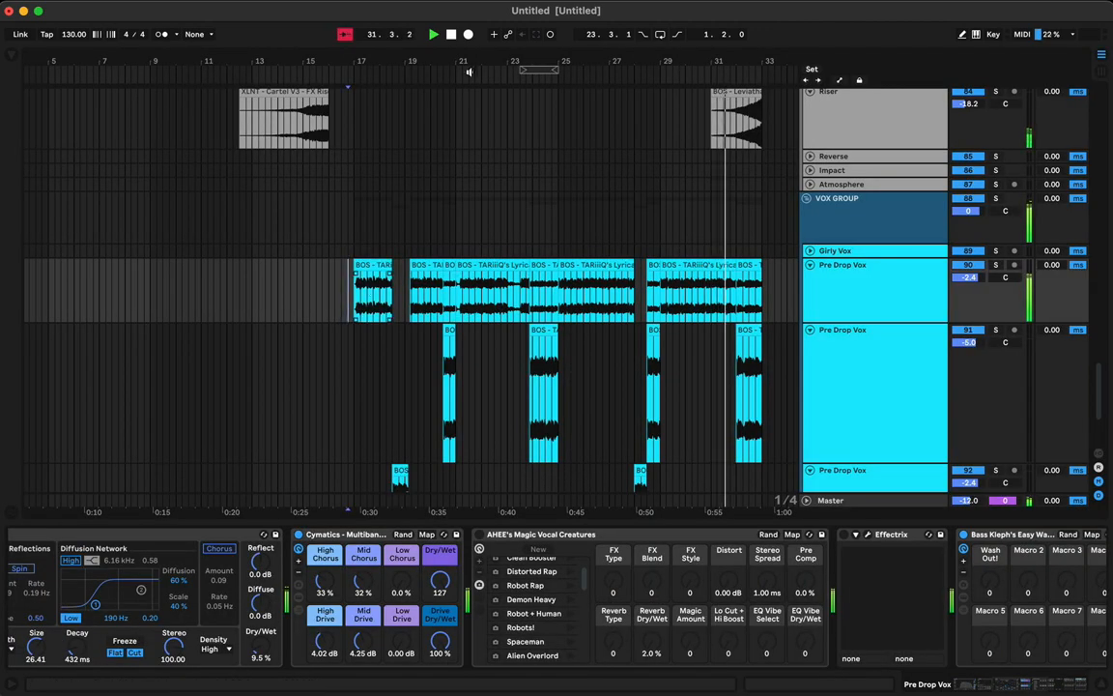
pyautogui.moveTo(438, 58); pyautogui.dragTo(281, 58)
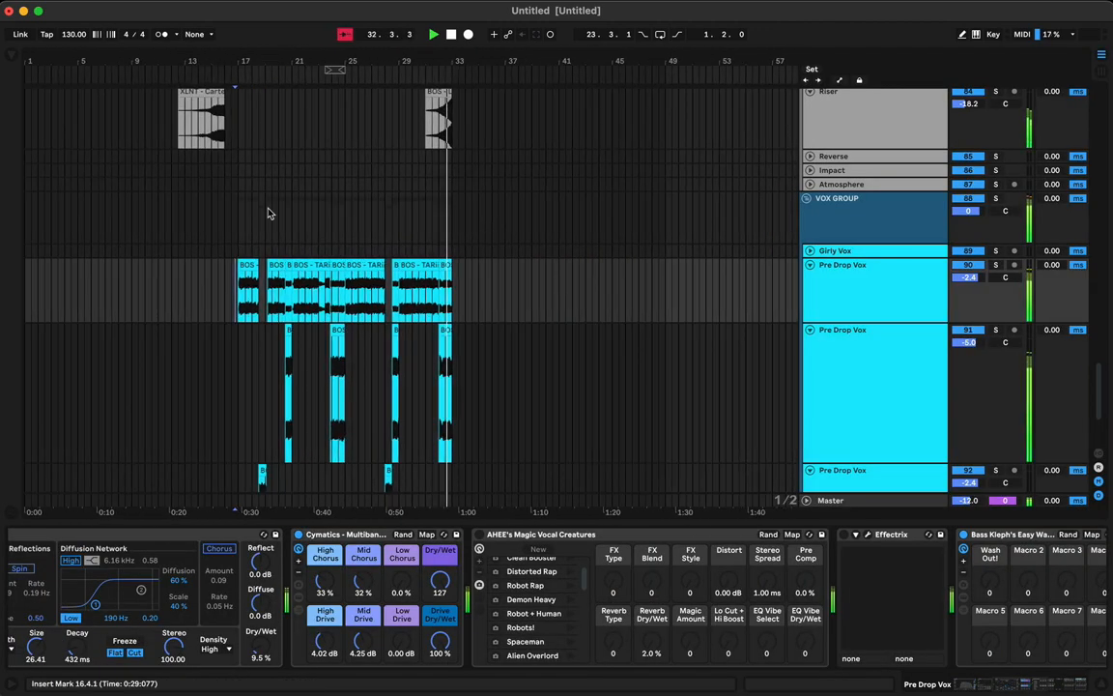
pyautogui.click(184, 248)
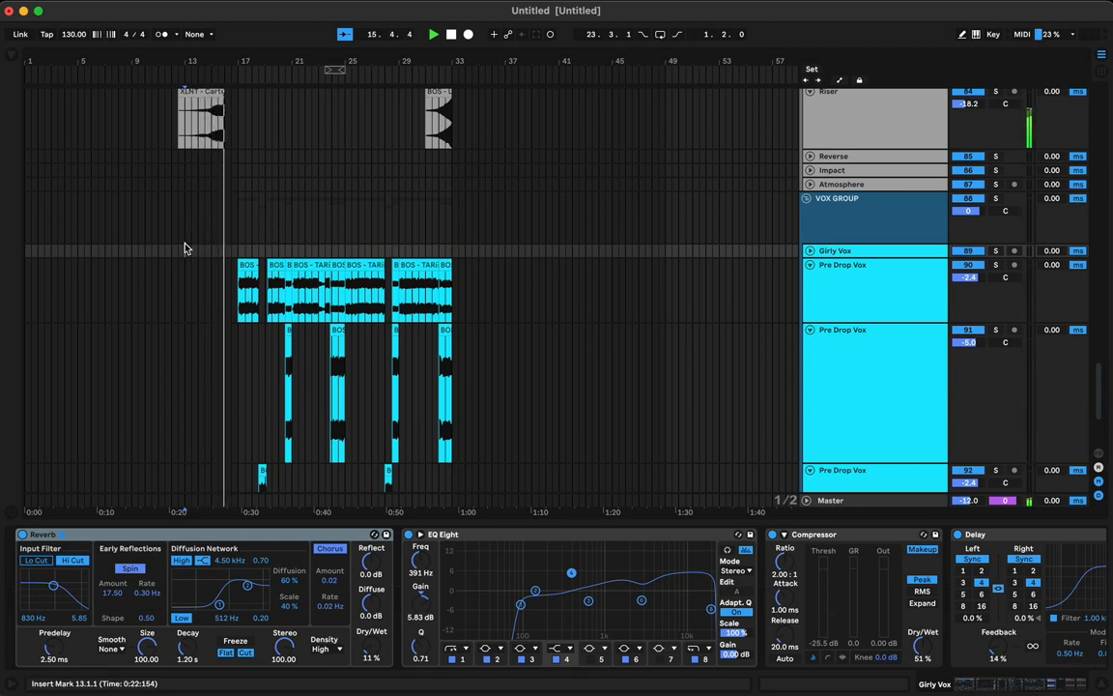
pyautogui.press('XF86AudioRaiseVolume')
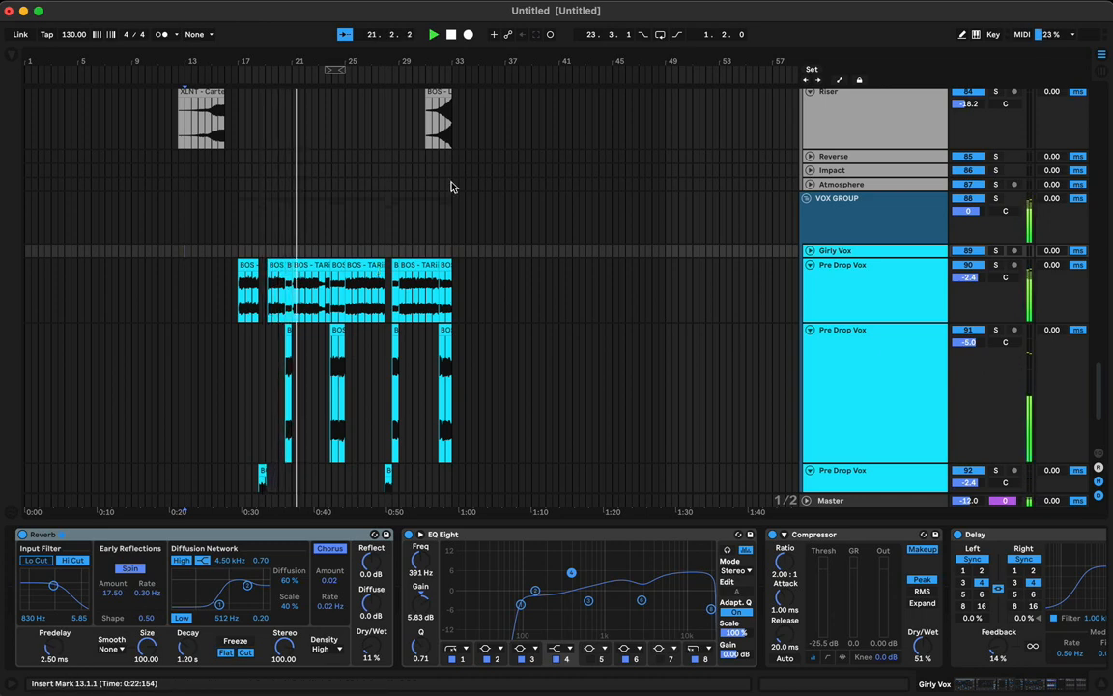
pyautogui.click(436, 522)
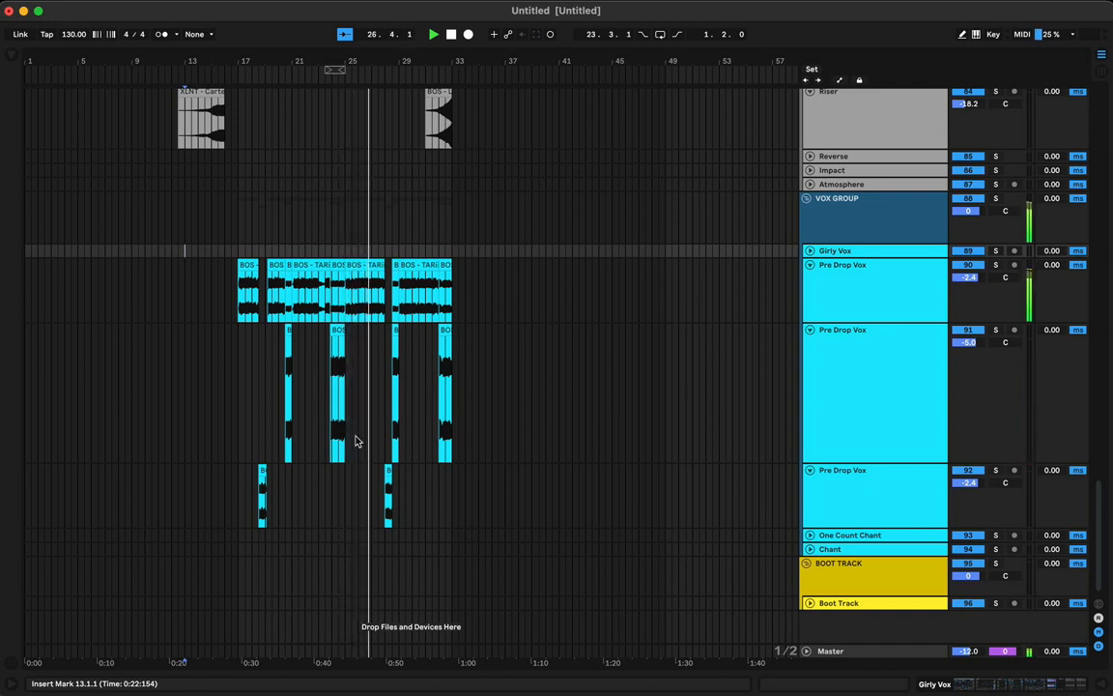
# - Reshape the Effectrix TonalTune automation on the second Pre Drop Vox track into a downward ramp starting at 24.1.1, and replay it from 23.4.1
pyautogui.press('a')
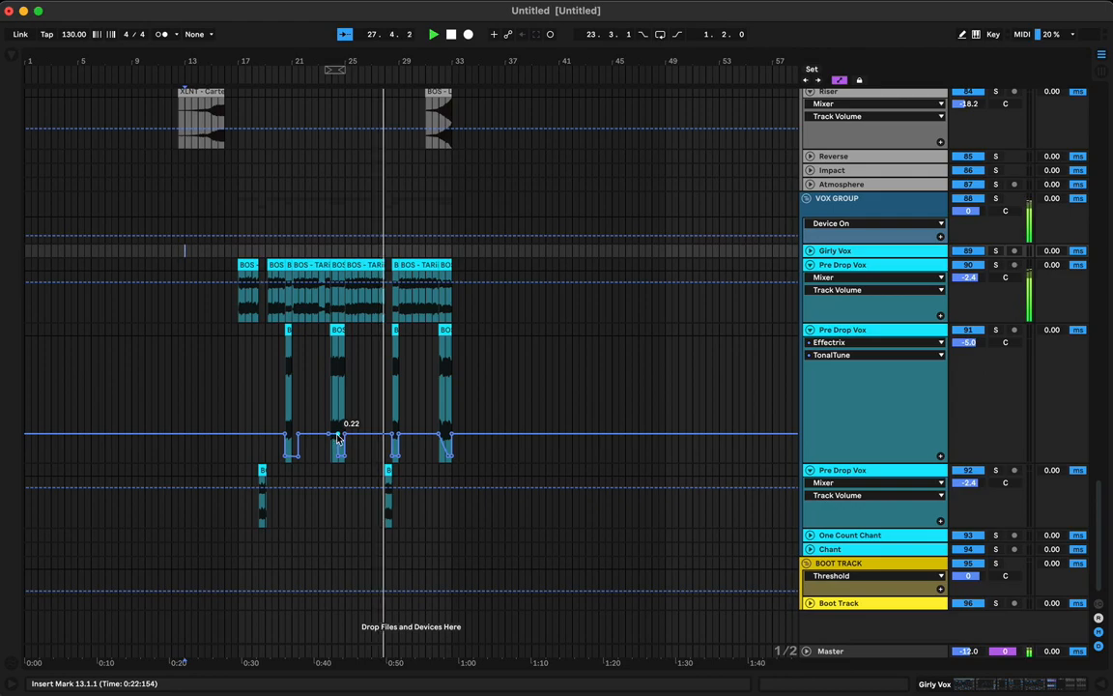
pyautogui.click(338, 437)
pyautogui.moveTo(336, 451); pyautogui.dragTo(339, 433)
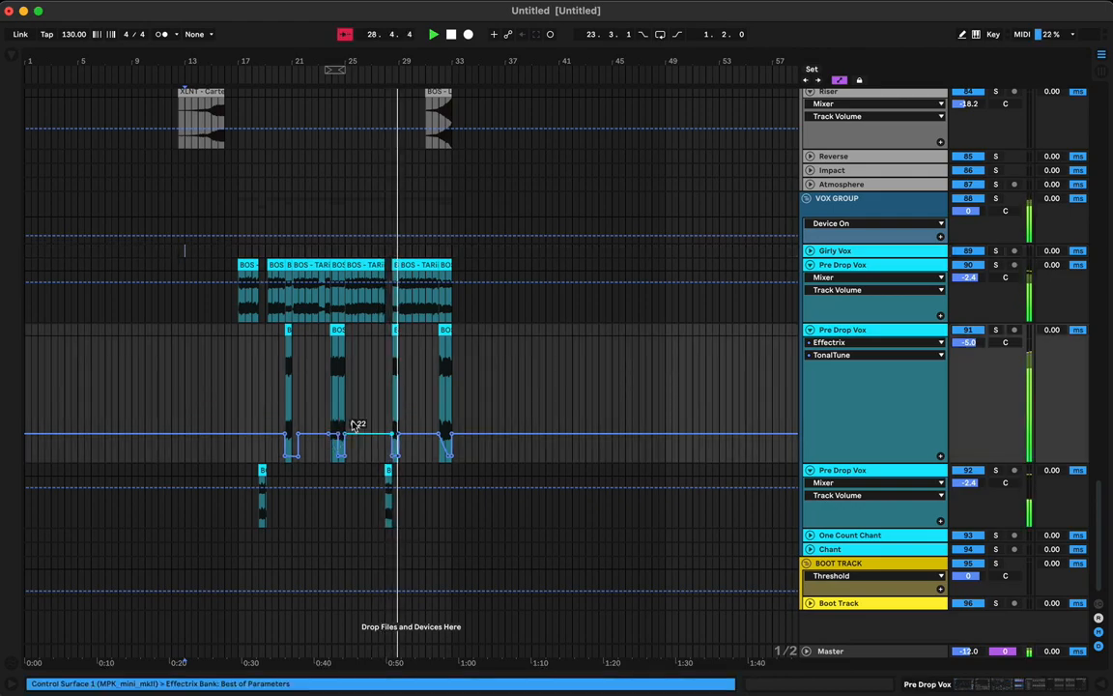
pyautogui.moveTo(324, 59); pyautogui.dragTo(322, 343)
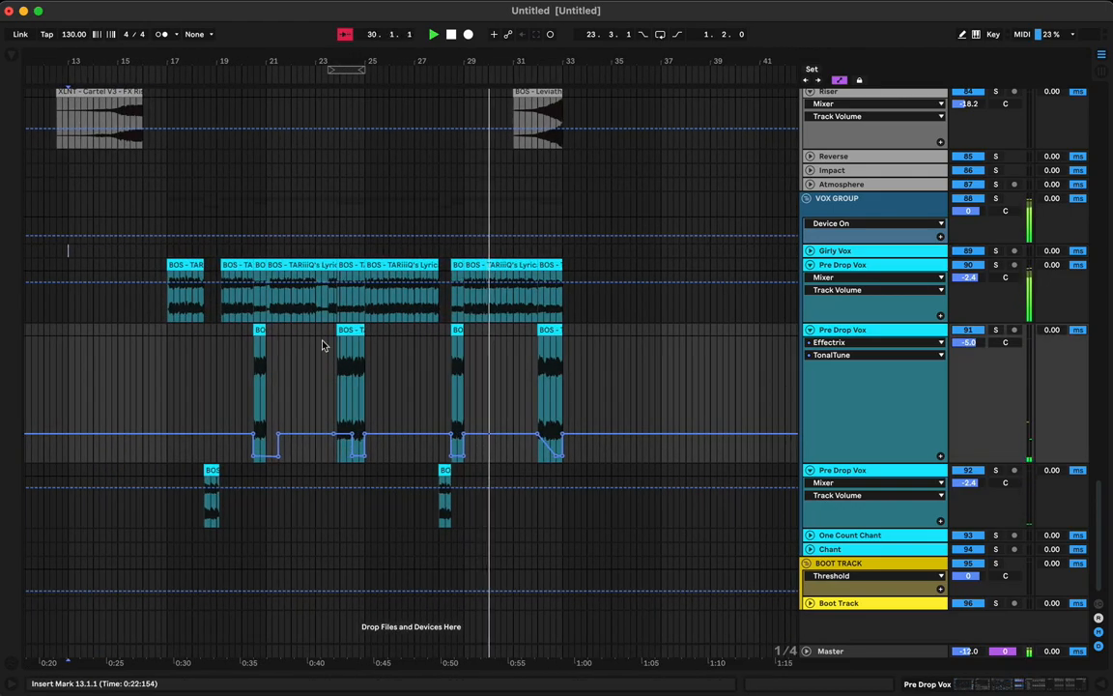
pyautogui.click(340, 417)
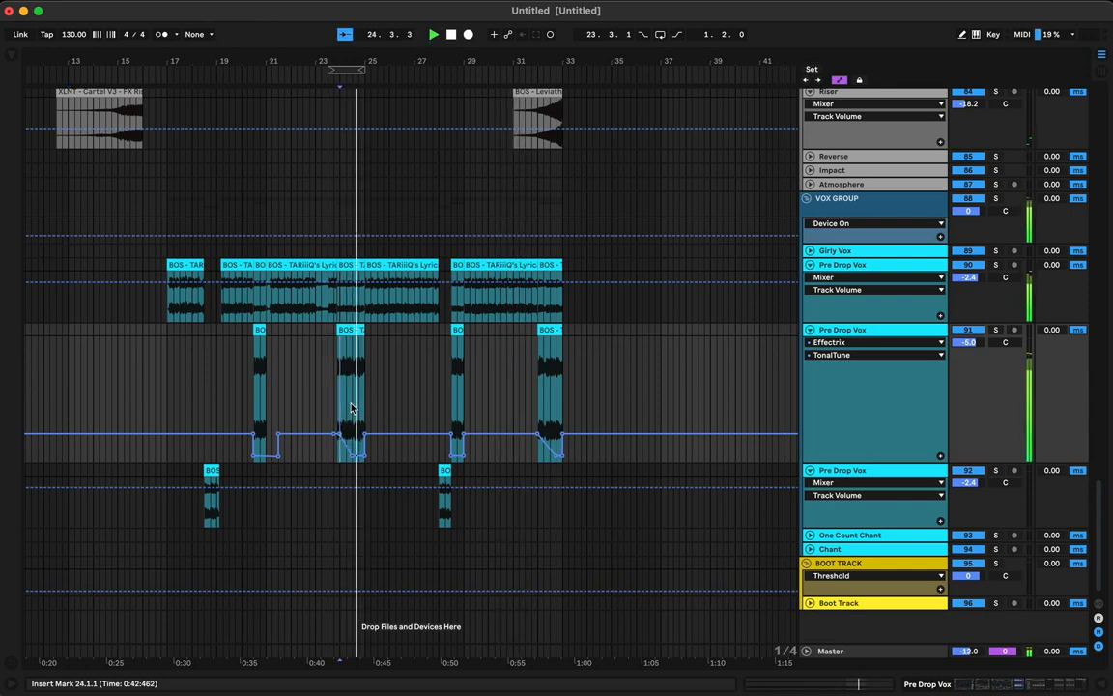
pyautogui.click(341, 397)
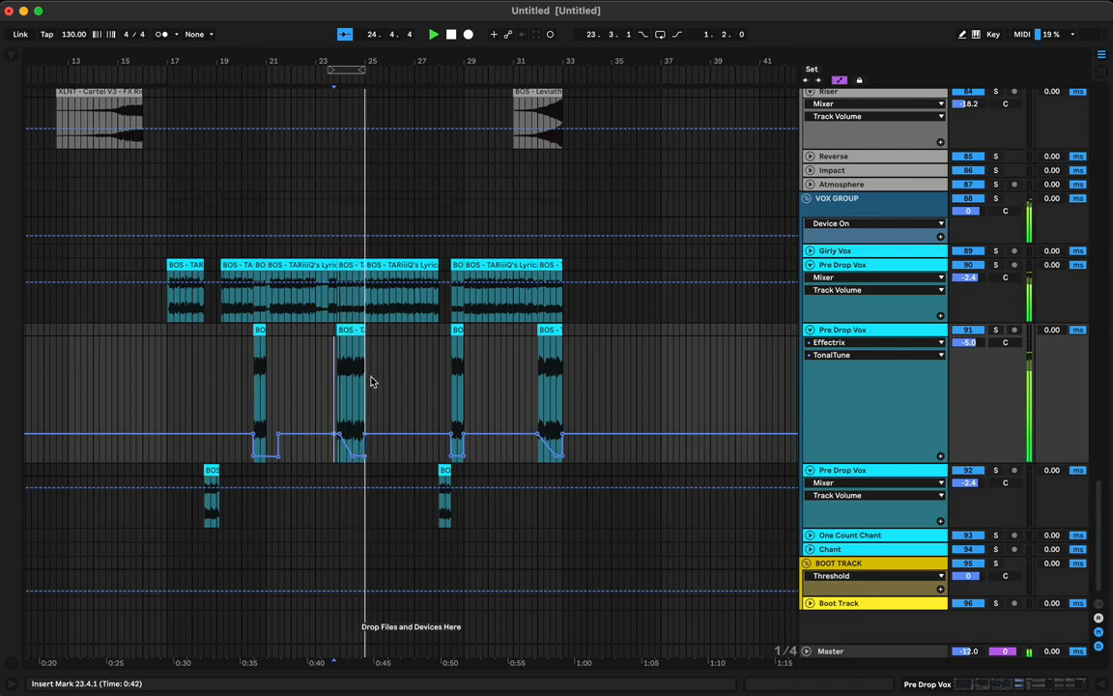
pyautogui.press('a')
# - Play through the end of the pre-drop into bar 33 while examining the vocal and FX group tracks
pyautogui.click(458, 220)
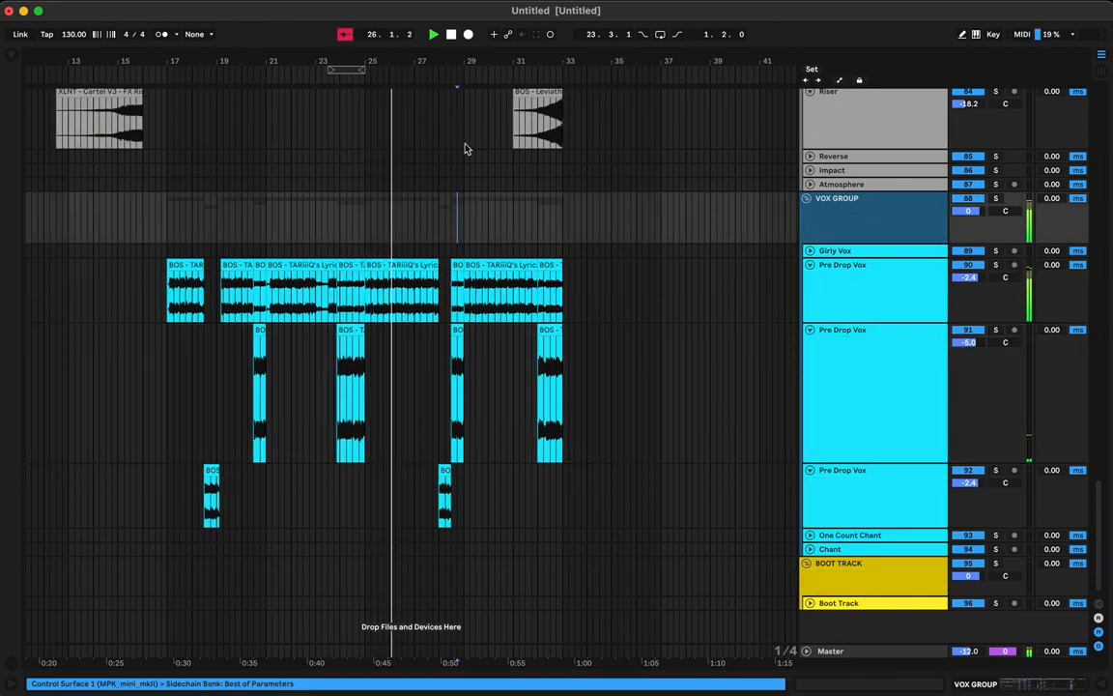
pyautogui.moveTo(480, 61); pyautogui.dragTo(375, 60)
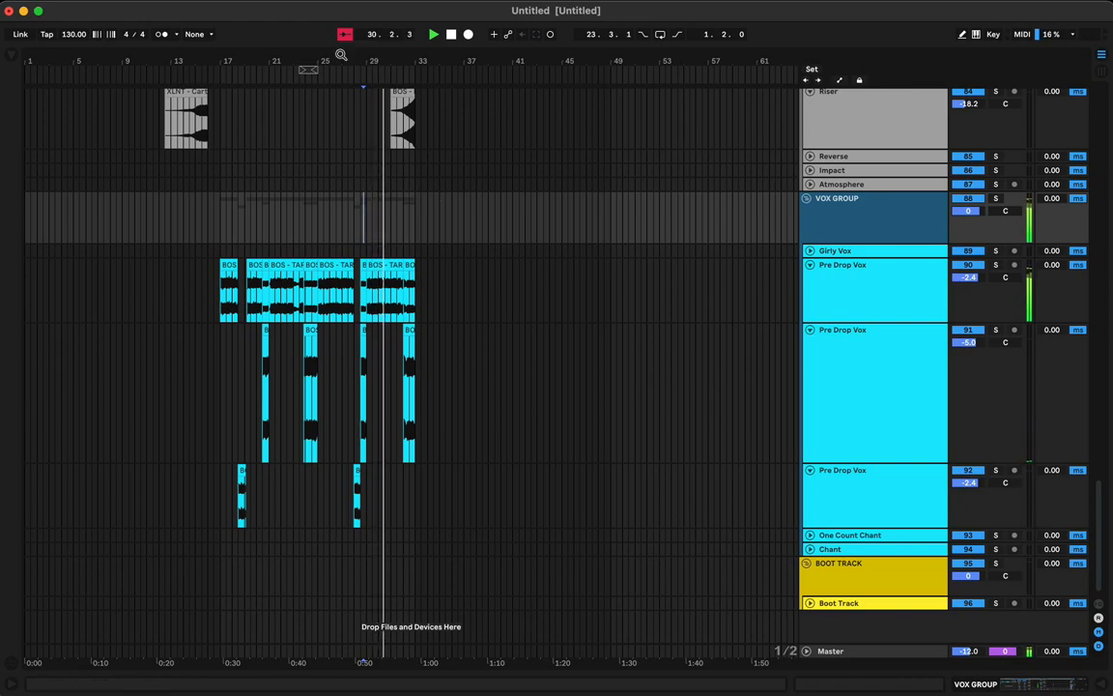
pyautogui.moveTo(341, 54); pyautogui.dragTo(457, 228)
pyautogui.scroll(5, 460, 319)
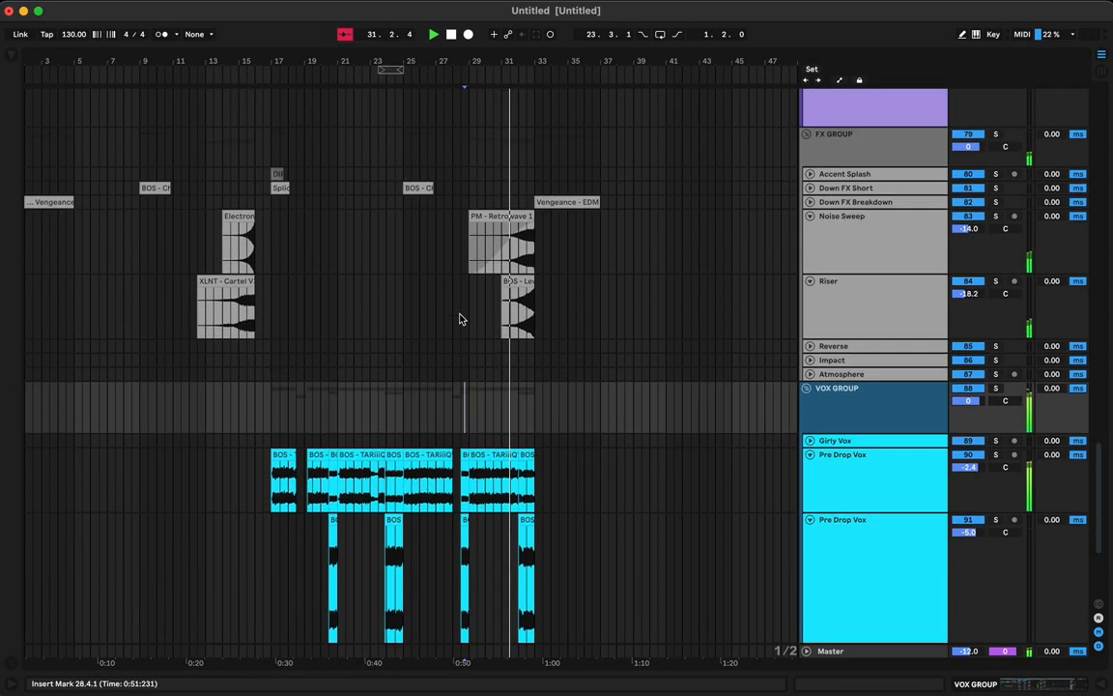
pyautogui.scroll(5, 460, 319)
pyautogui.scroll(-5, 457, 318)
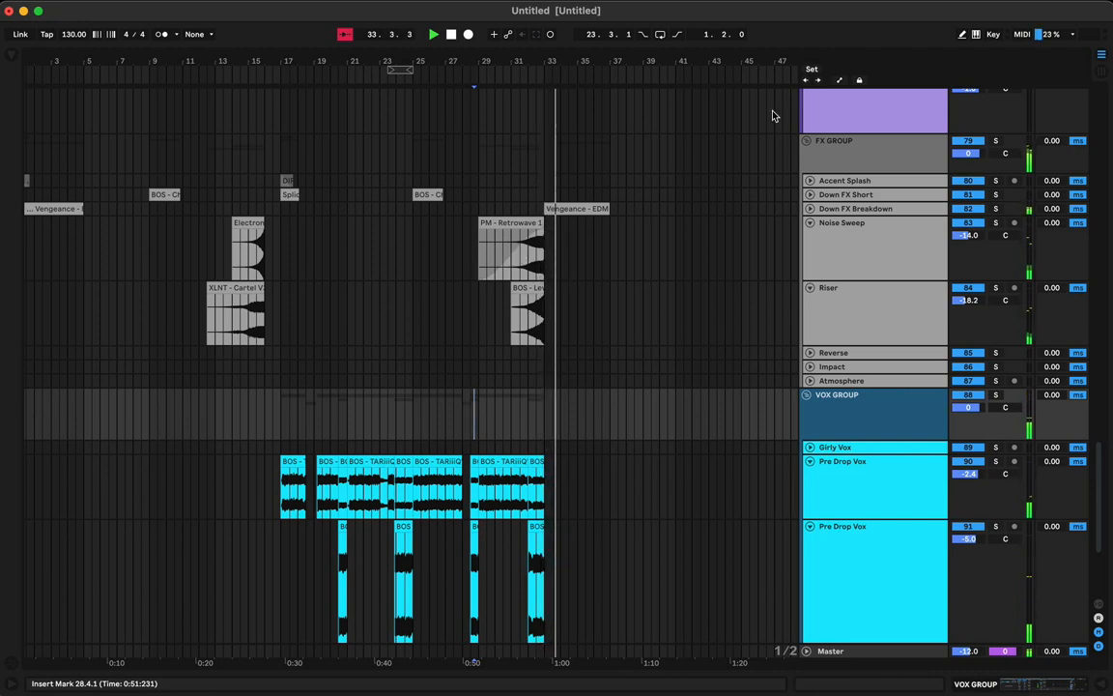
pyautogui.click(736, 3)
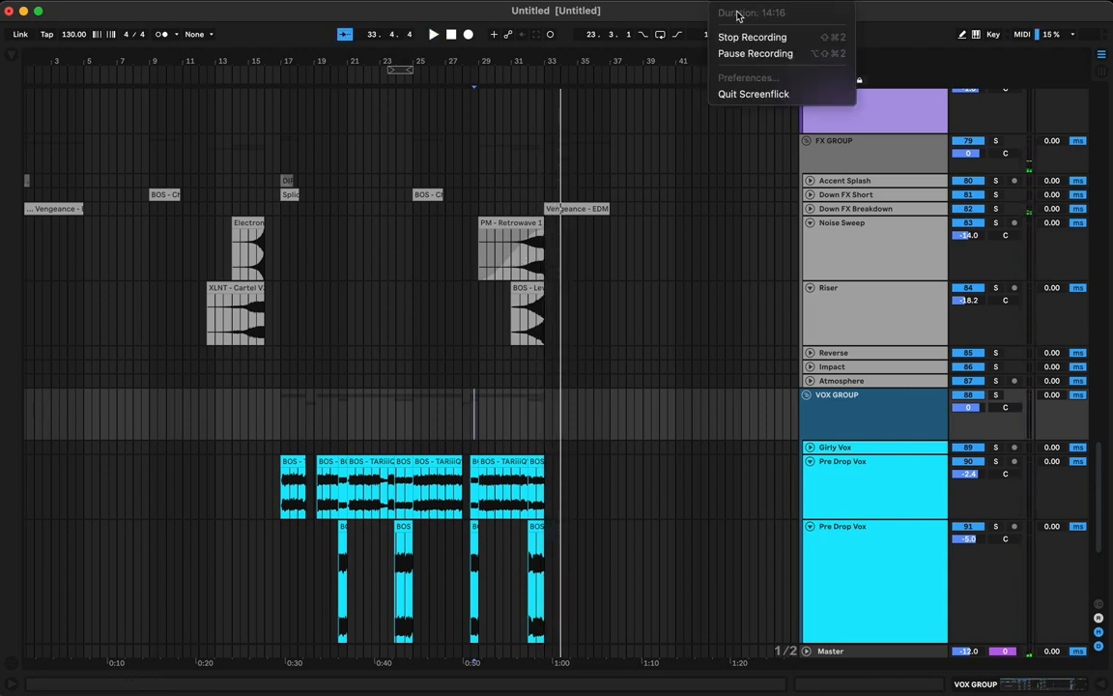